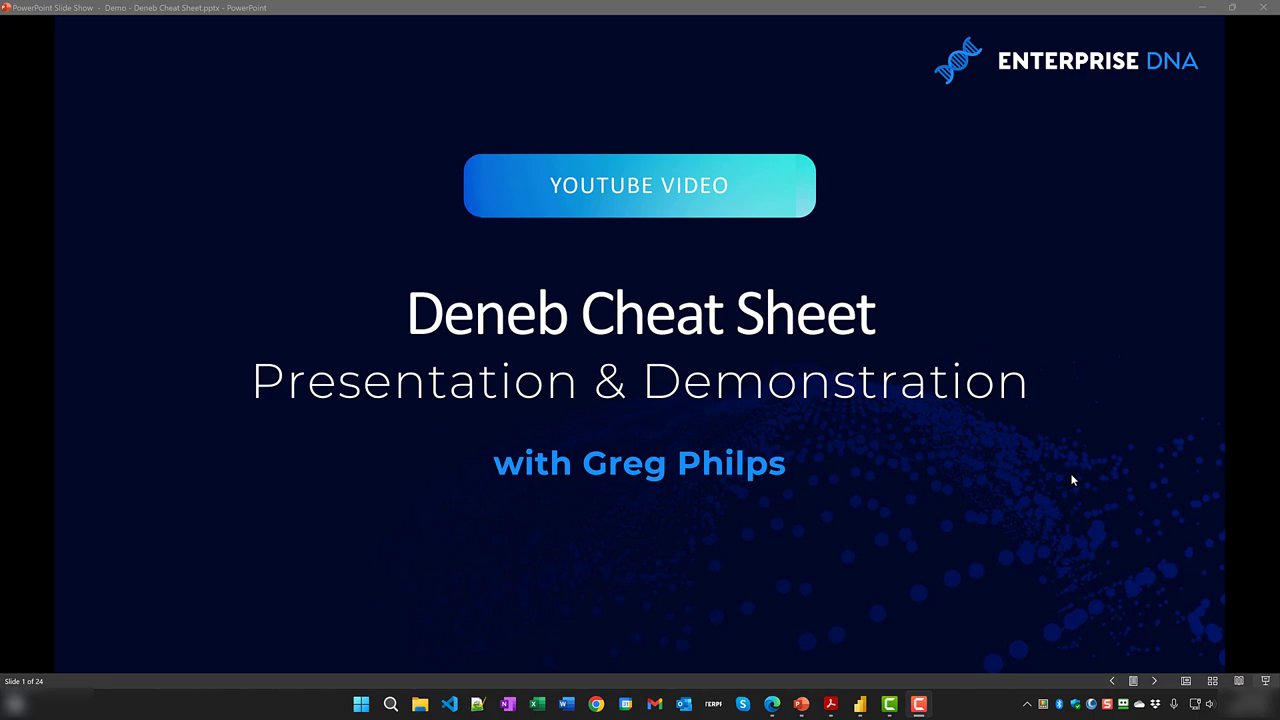
- Advance the slide show to slide 2, "What is it? Where can I get it?"
key(Right)
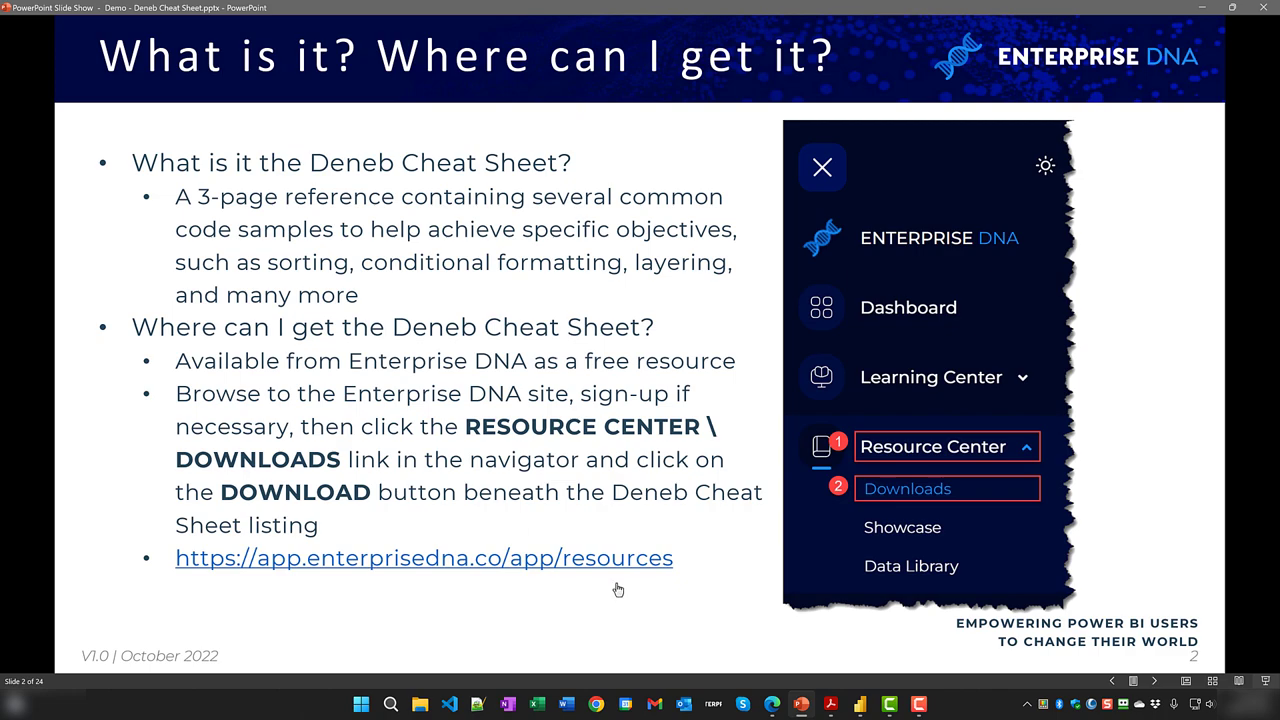
- Switch from the PowerPoint slide show to the Enterprise DNA dashboard in Edge
click(773, 705)
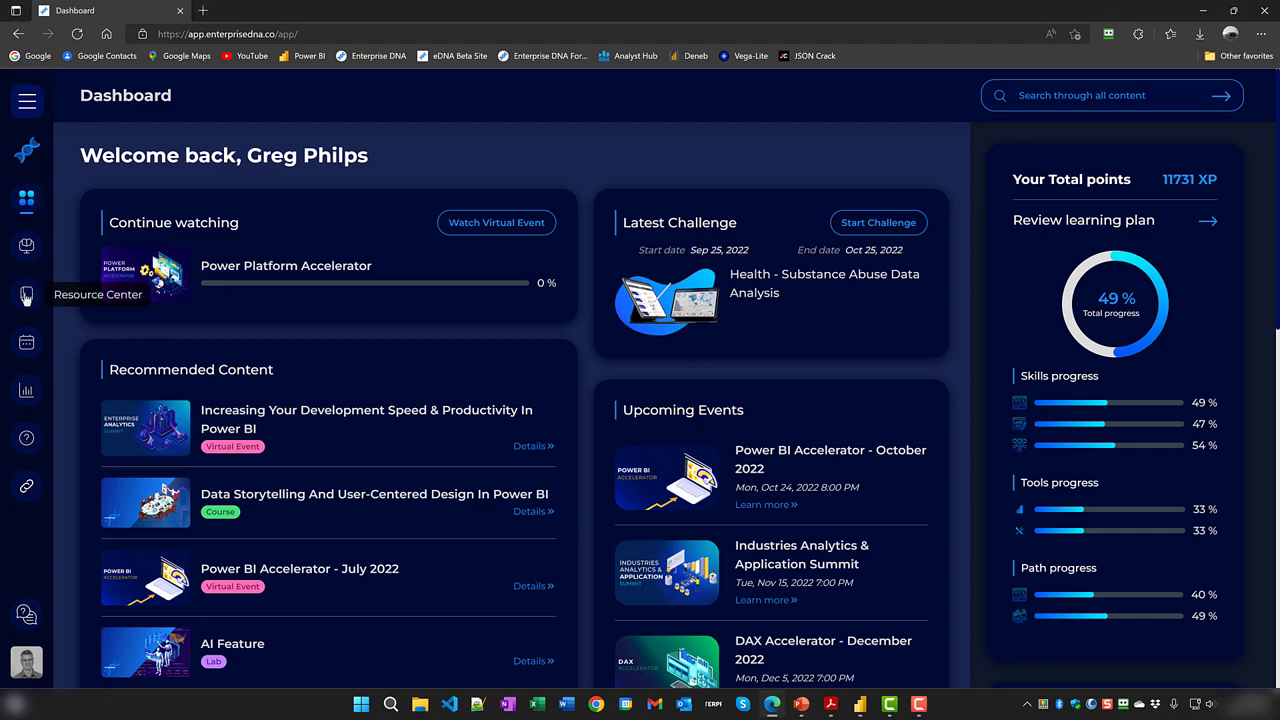
- Find the Deneb Cheat Sheet under Resource Center Downloads, then show the report's General page in Power BI
click(26, 291)
click(77, 324)
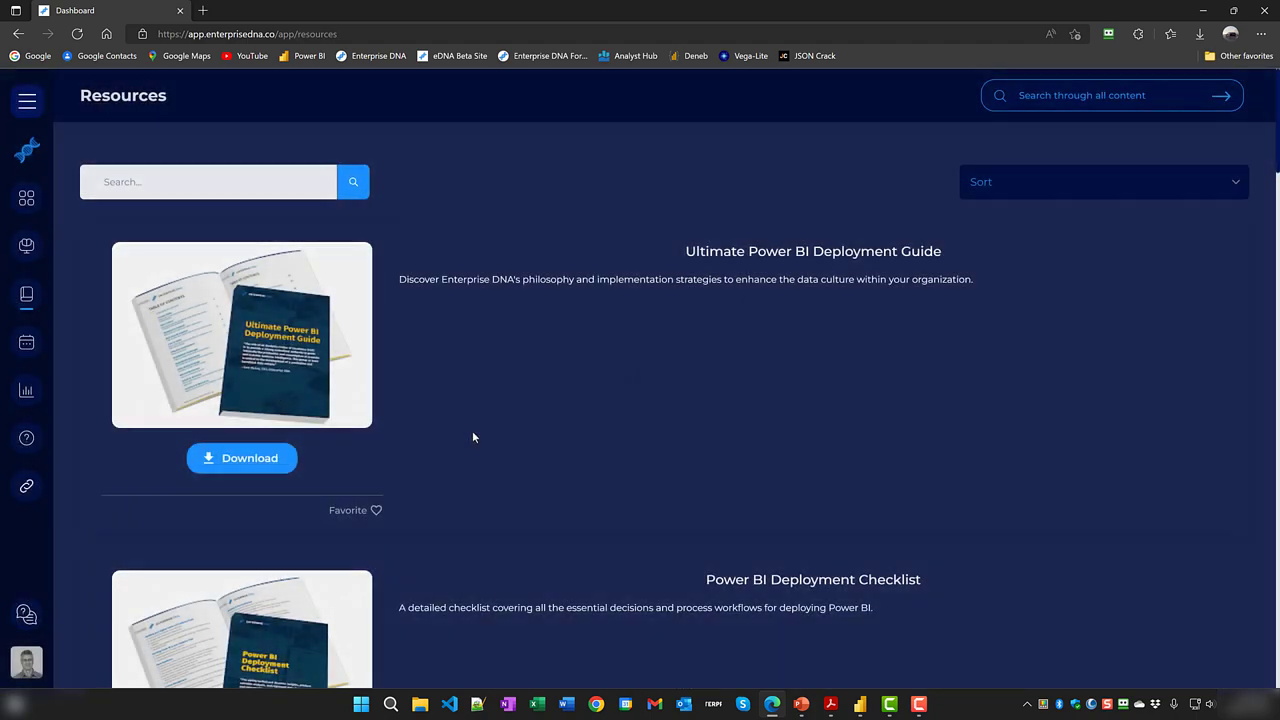
scroll(517, 445, down, 20)
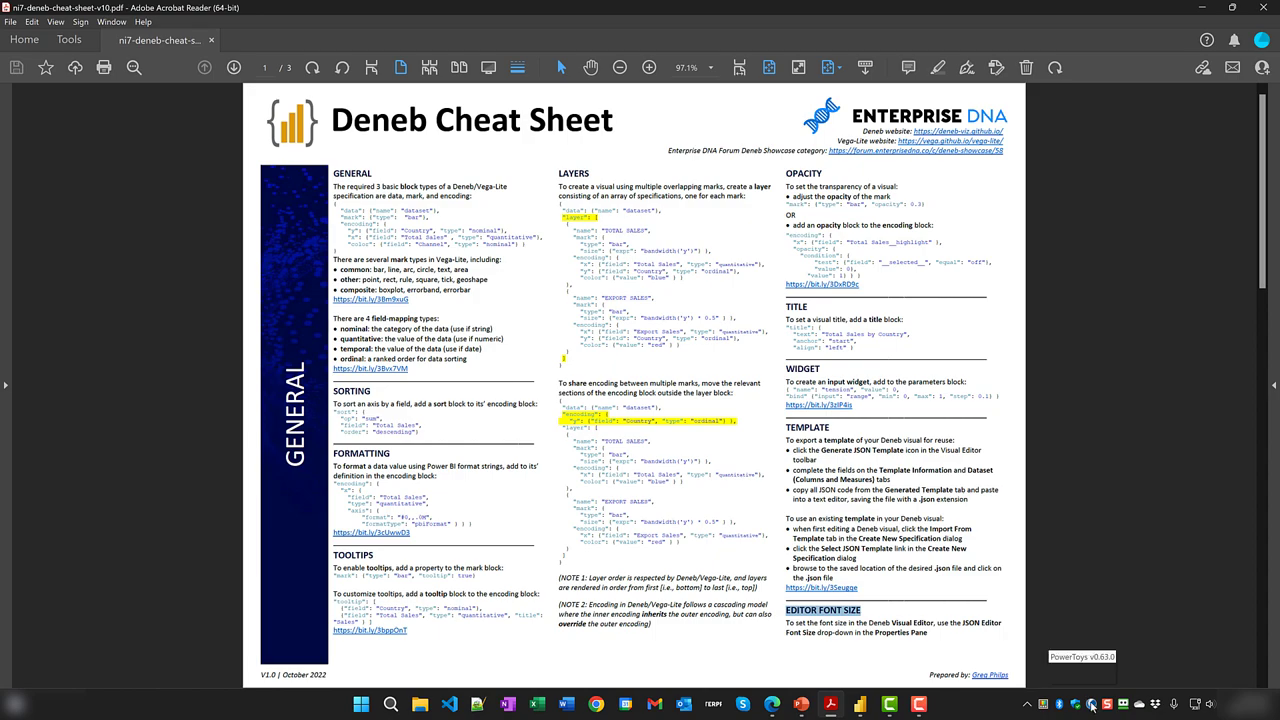
click(860, 704)
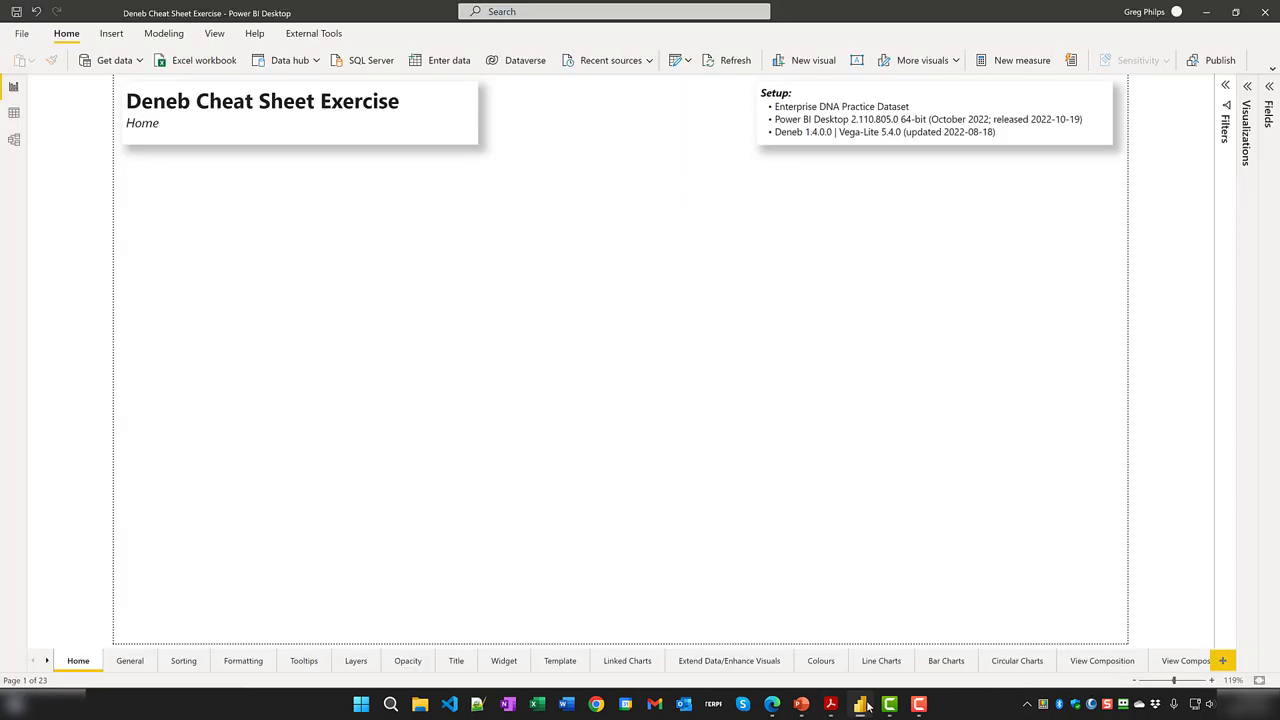
click(129, 661)
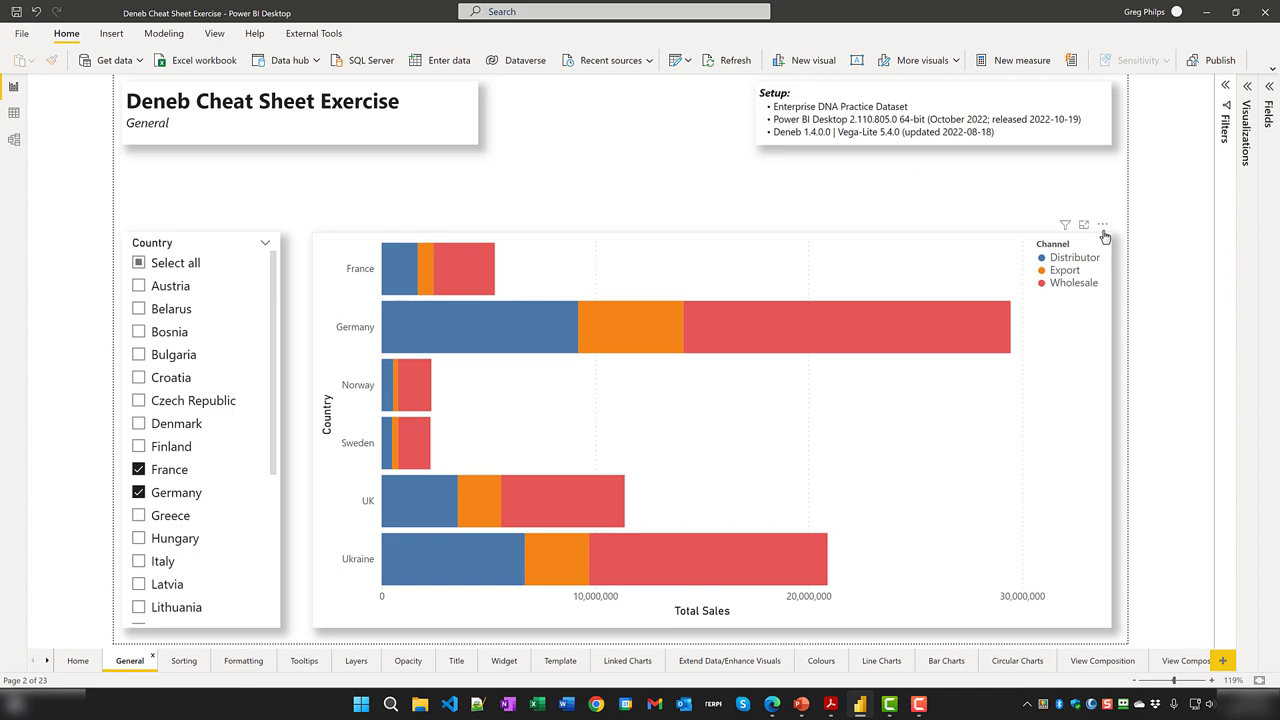
- Open the General bar chart's Deneb spec in the editor, clicking into the encoding line
click(1104, 228)
click(1110, 241)
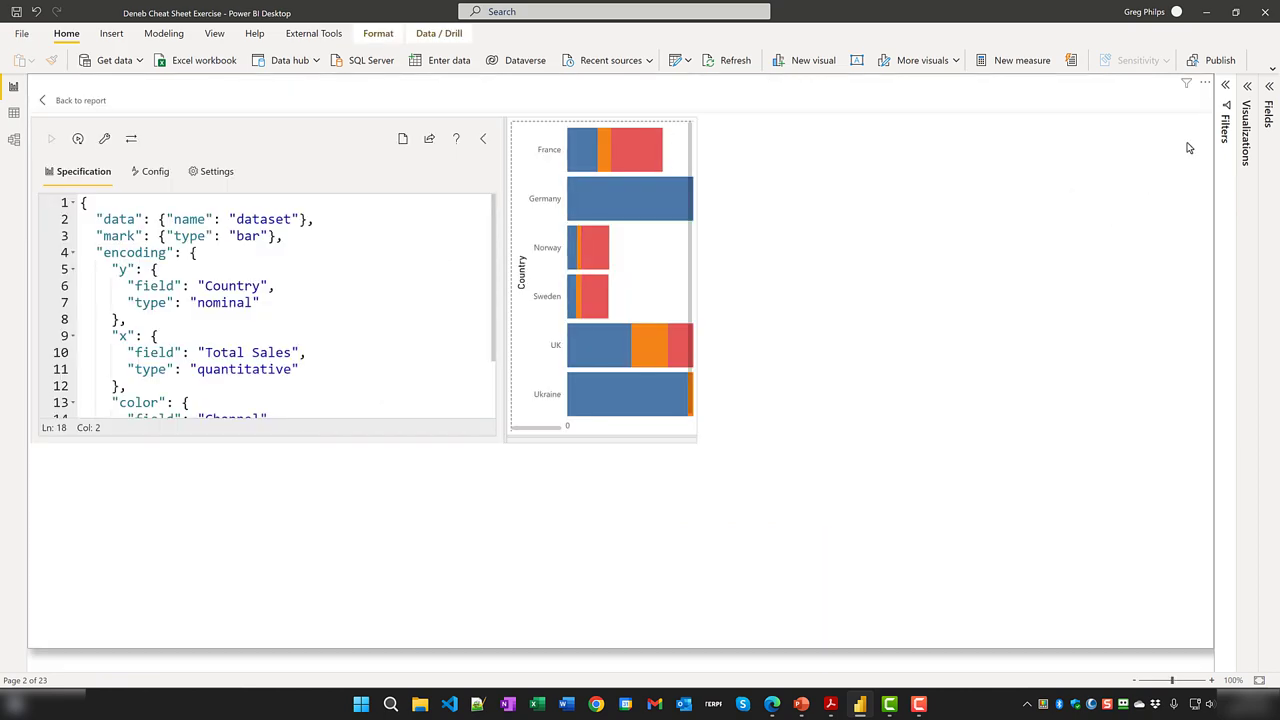
click(1241, 89)
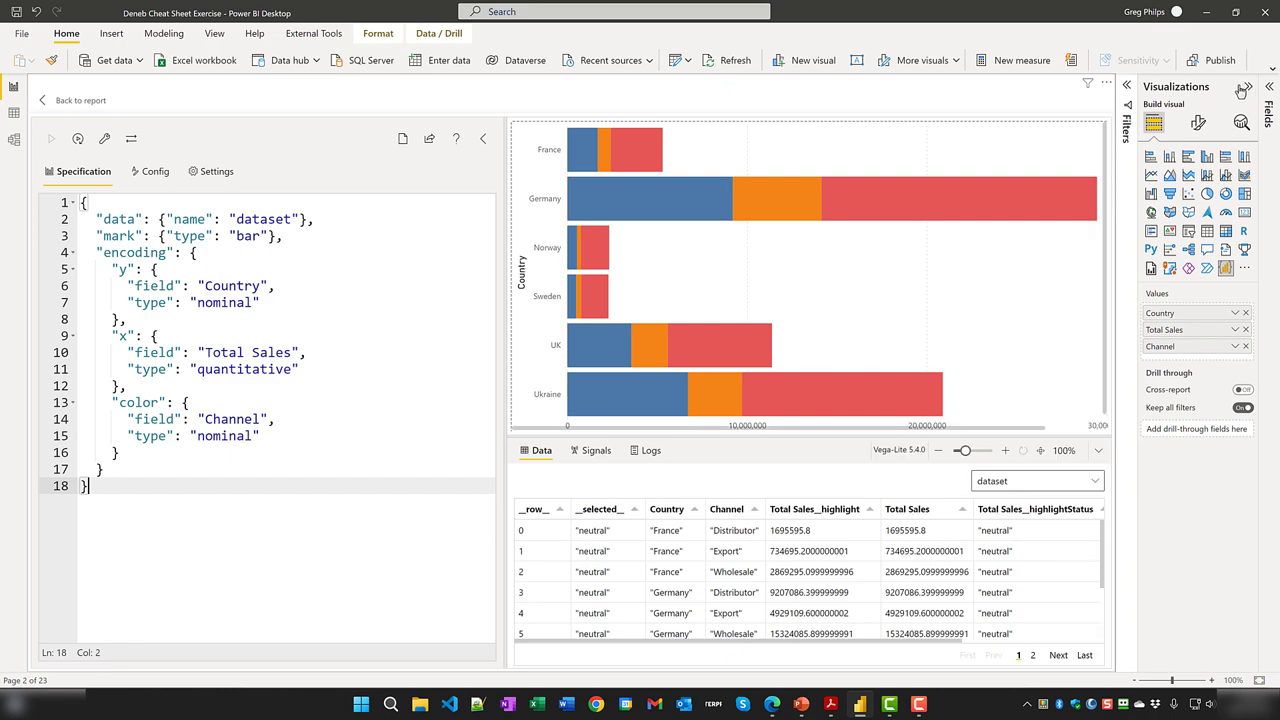
click(428, 254)
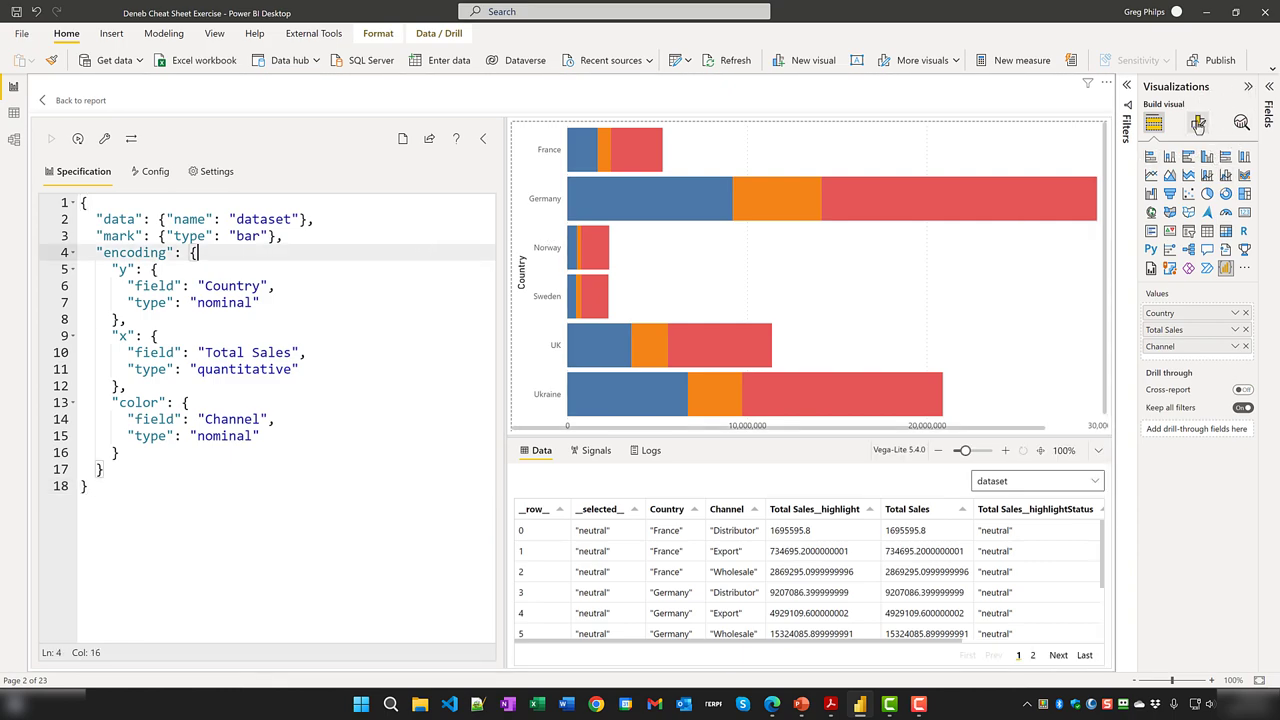
- Try smaller and larger JSON Editor Font Sizes, ending at 17 pt, then return to the PDF
click(1198, 122)
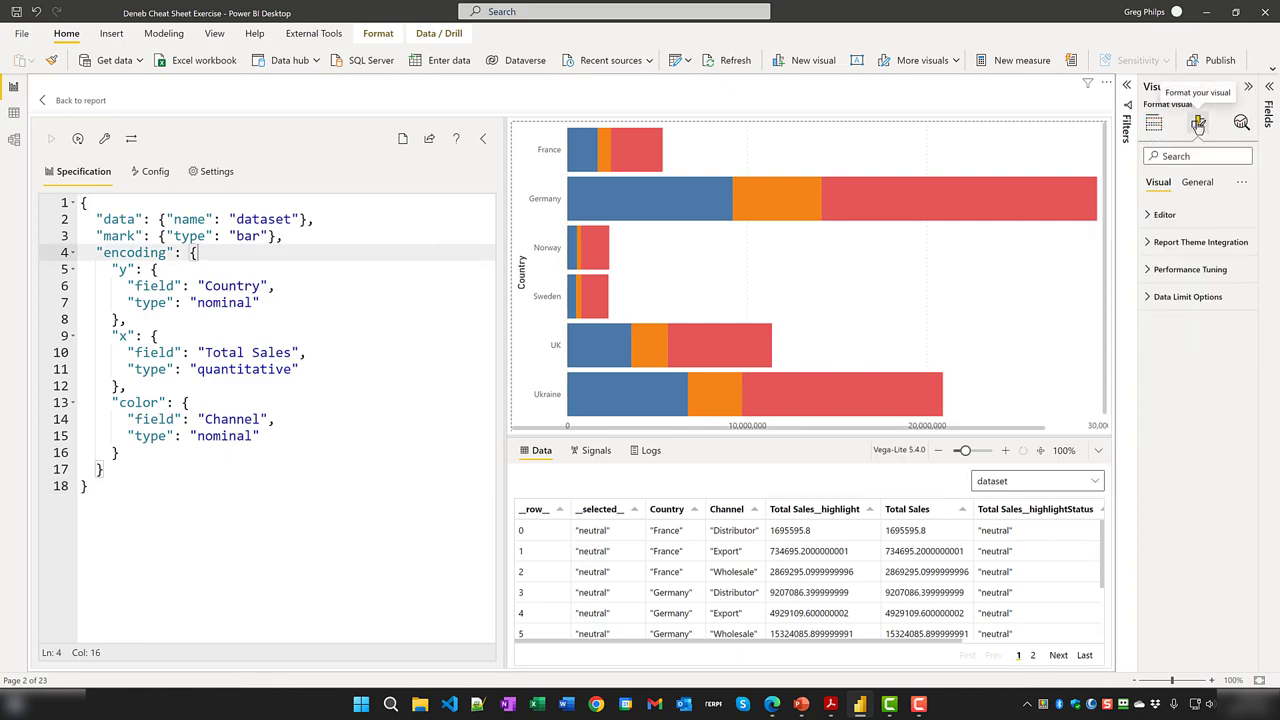
click(1147, 218)
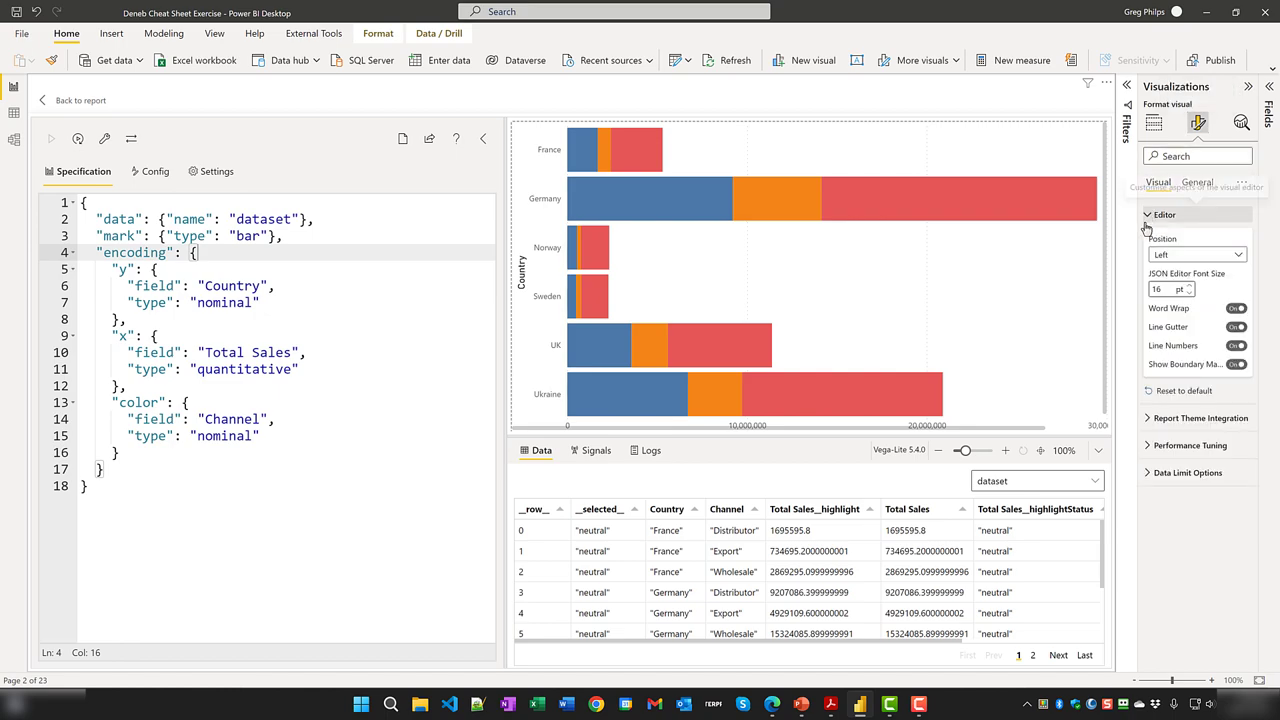
click(1187, 293)
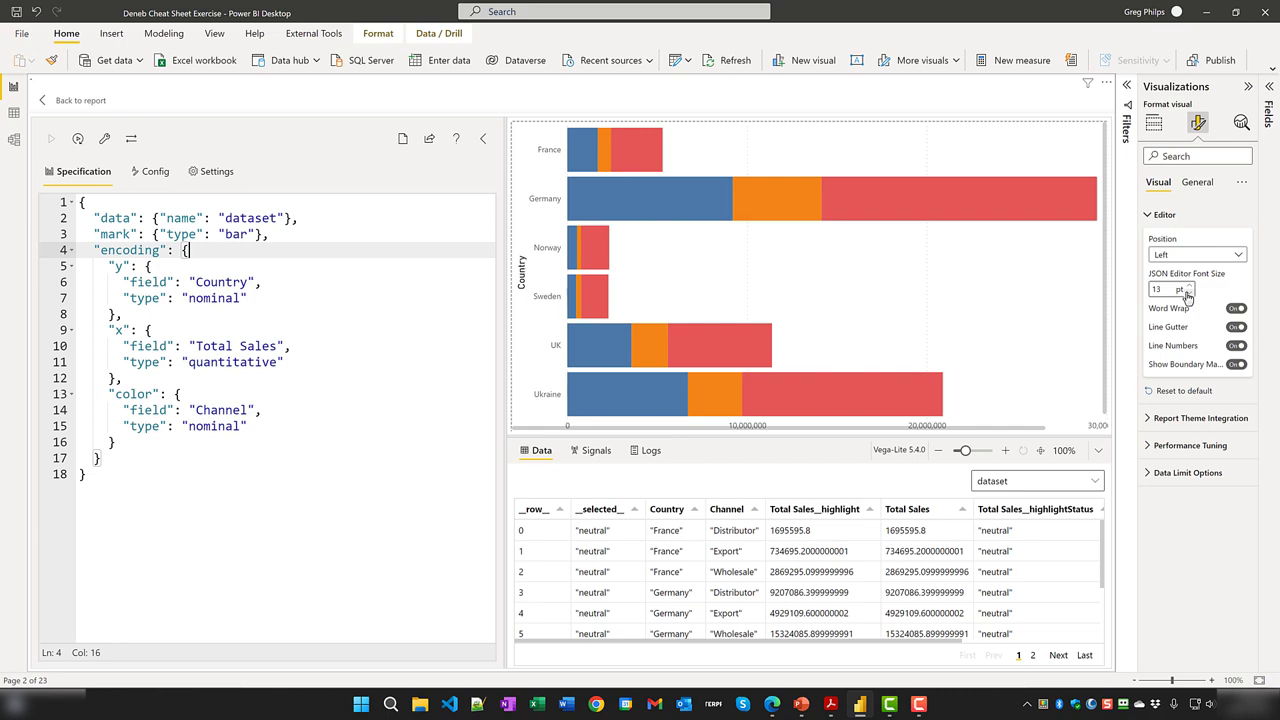
click(1187, 293)
click(1187, 293)
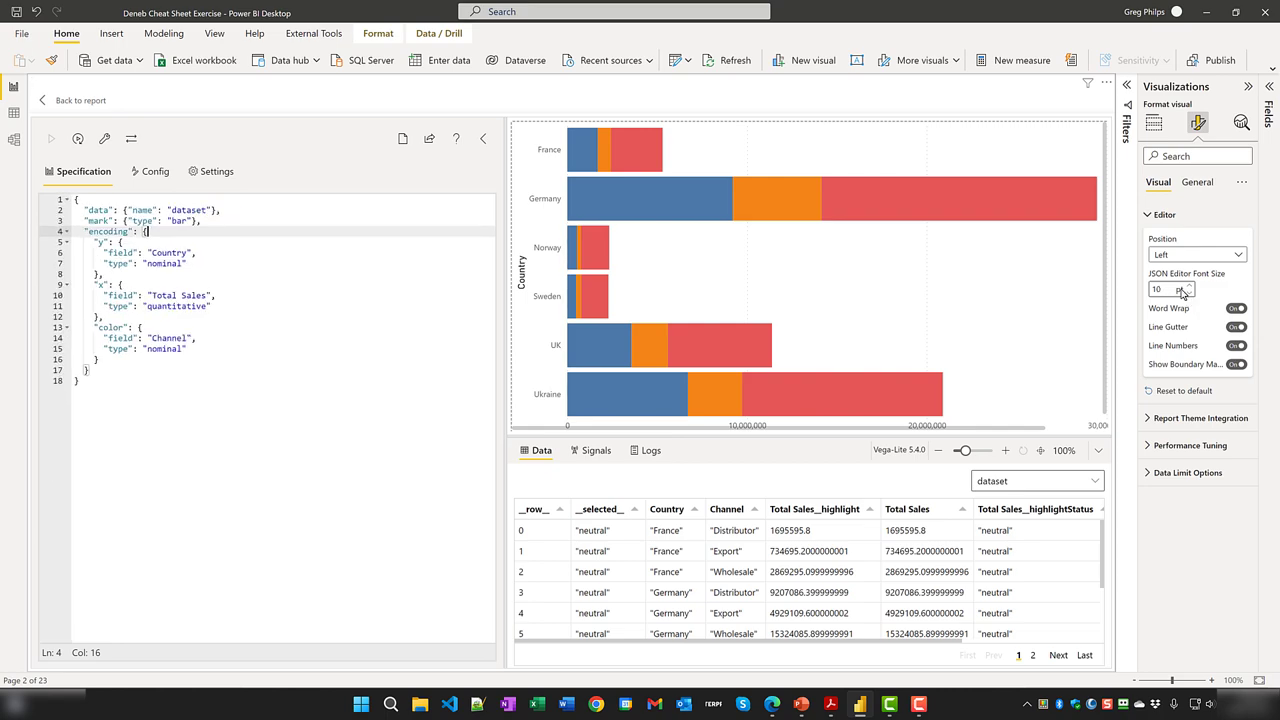
click(1189, 286)
click(1189, 286)
click(1189, 286)
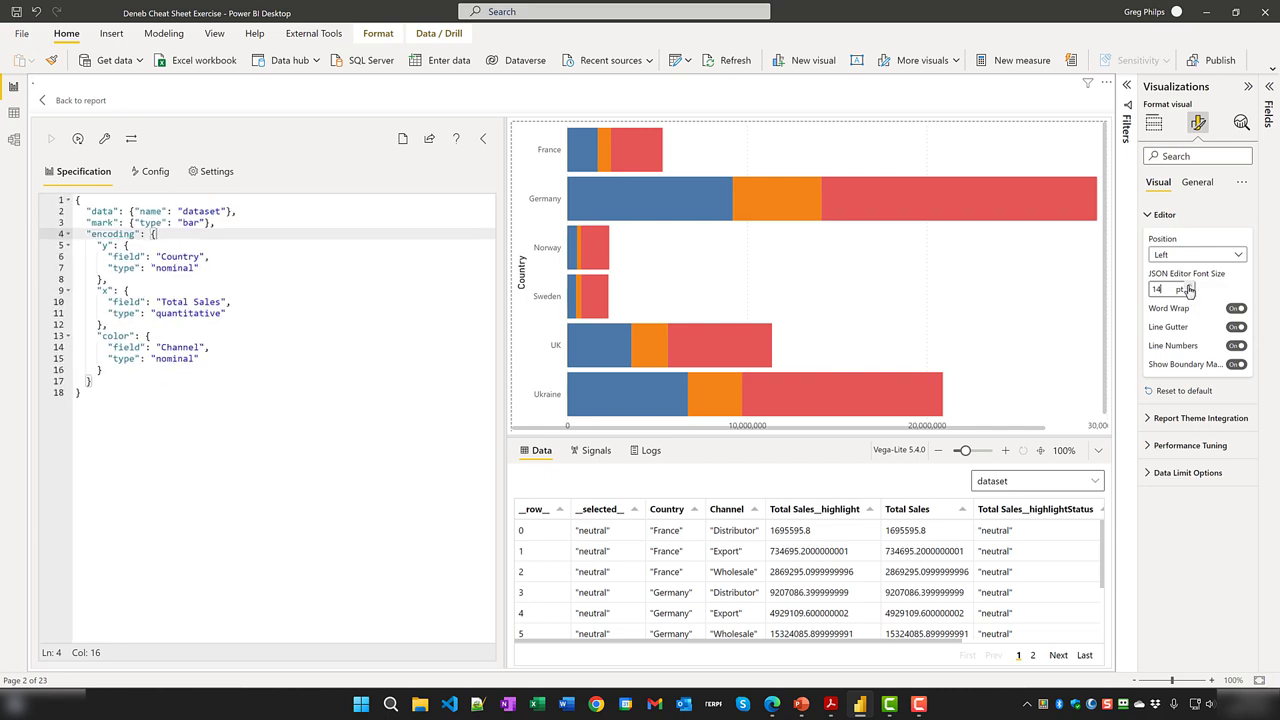
click(1189, 286)
click(1189, 286)
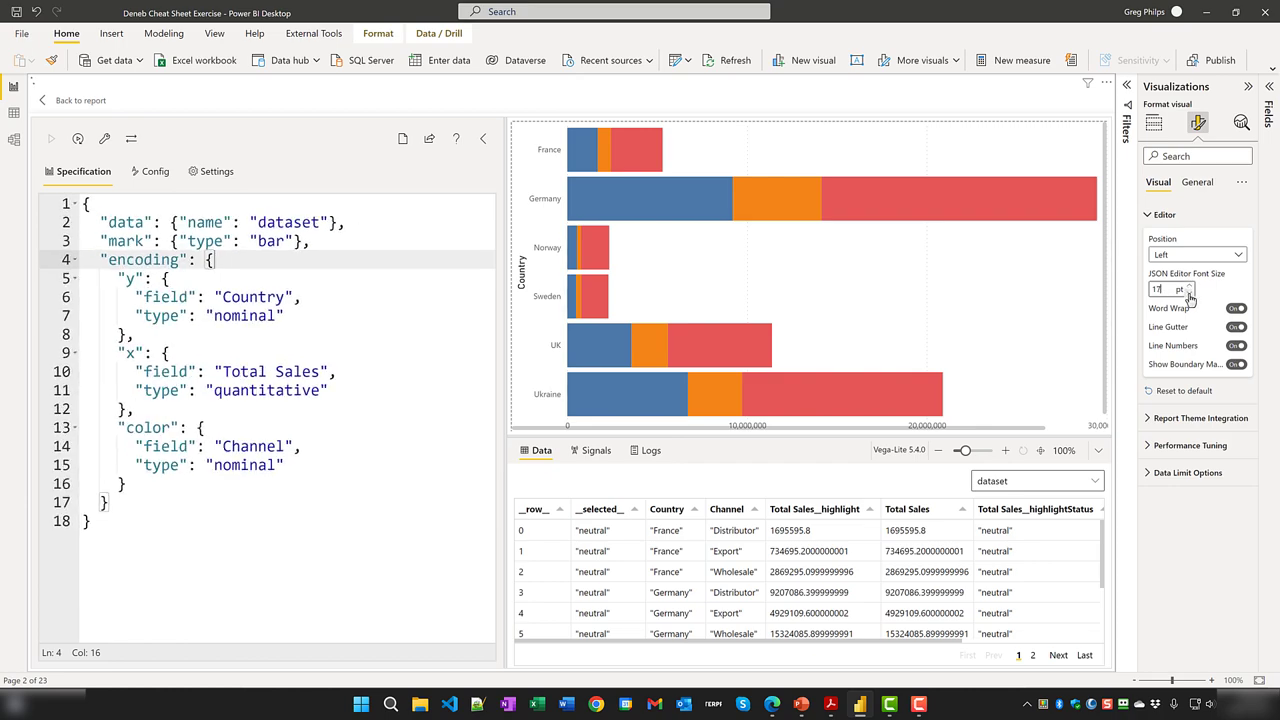
key(alt+Tab)
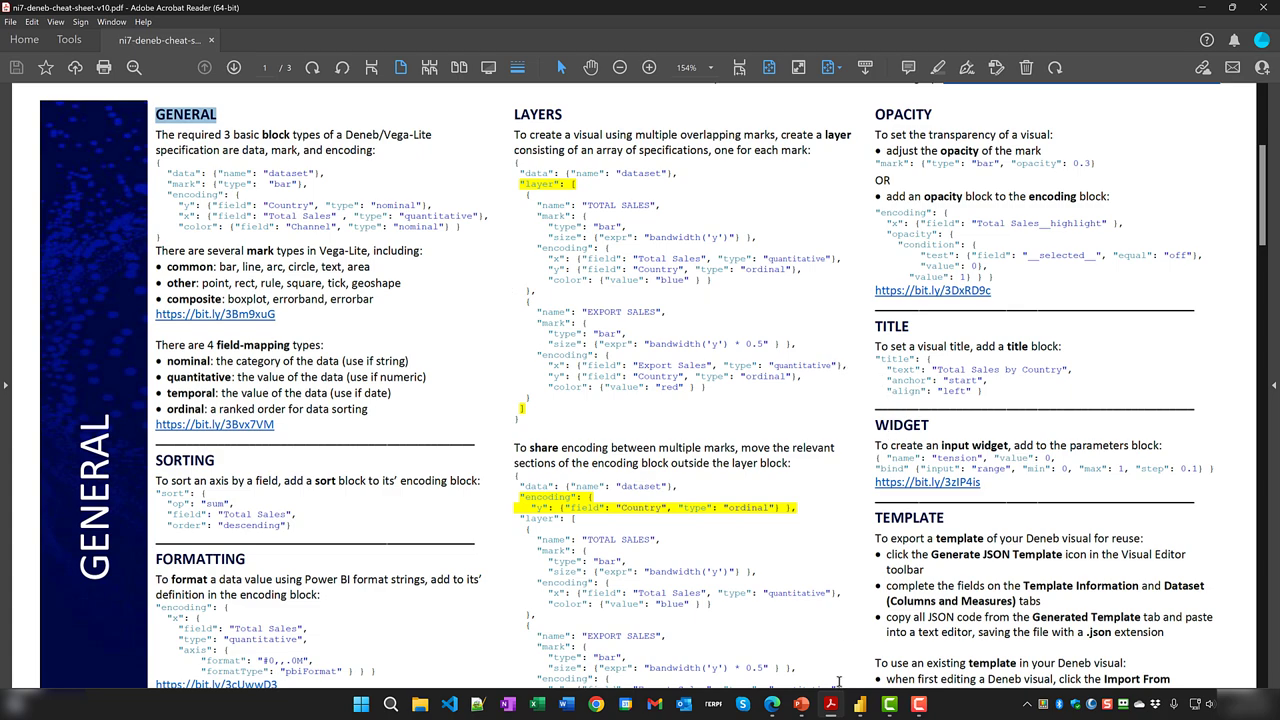
- Highlight the General chart spec's data (line 2), mark (line 3) and encoding (lines 4–17) blocks
click(859, 705)
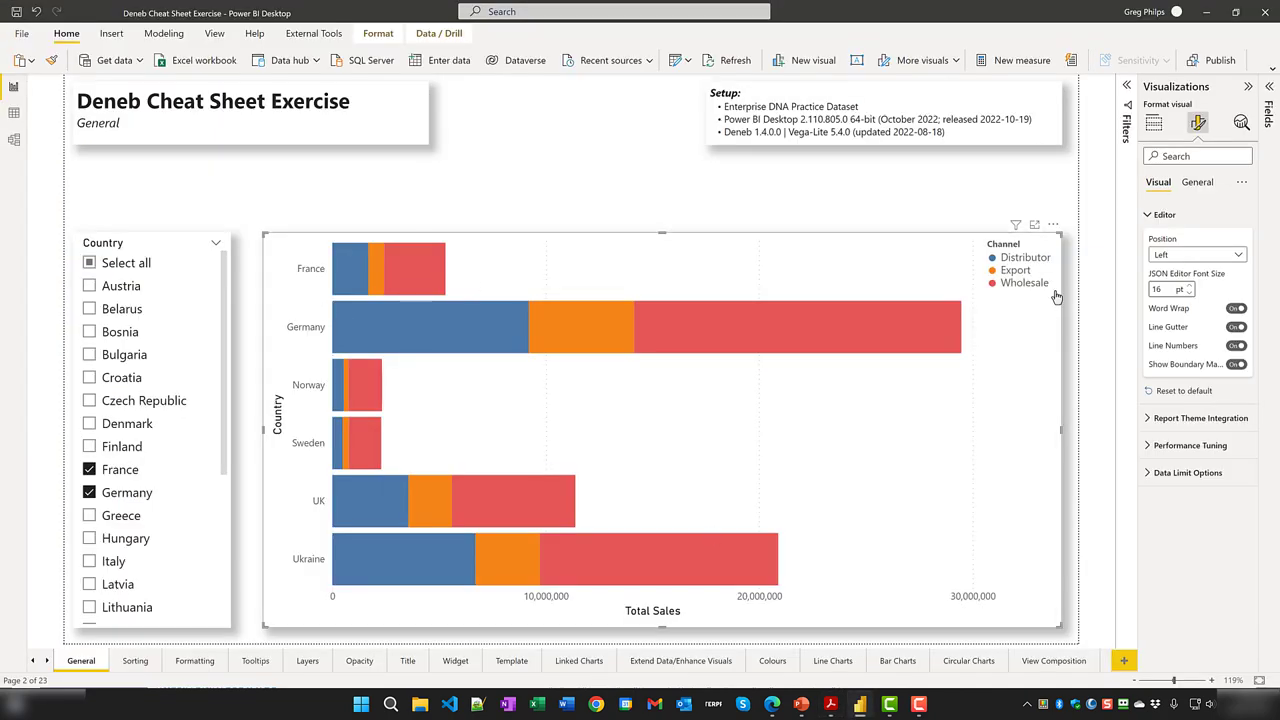
click(1055, 230)
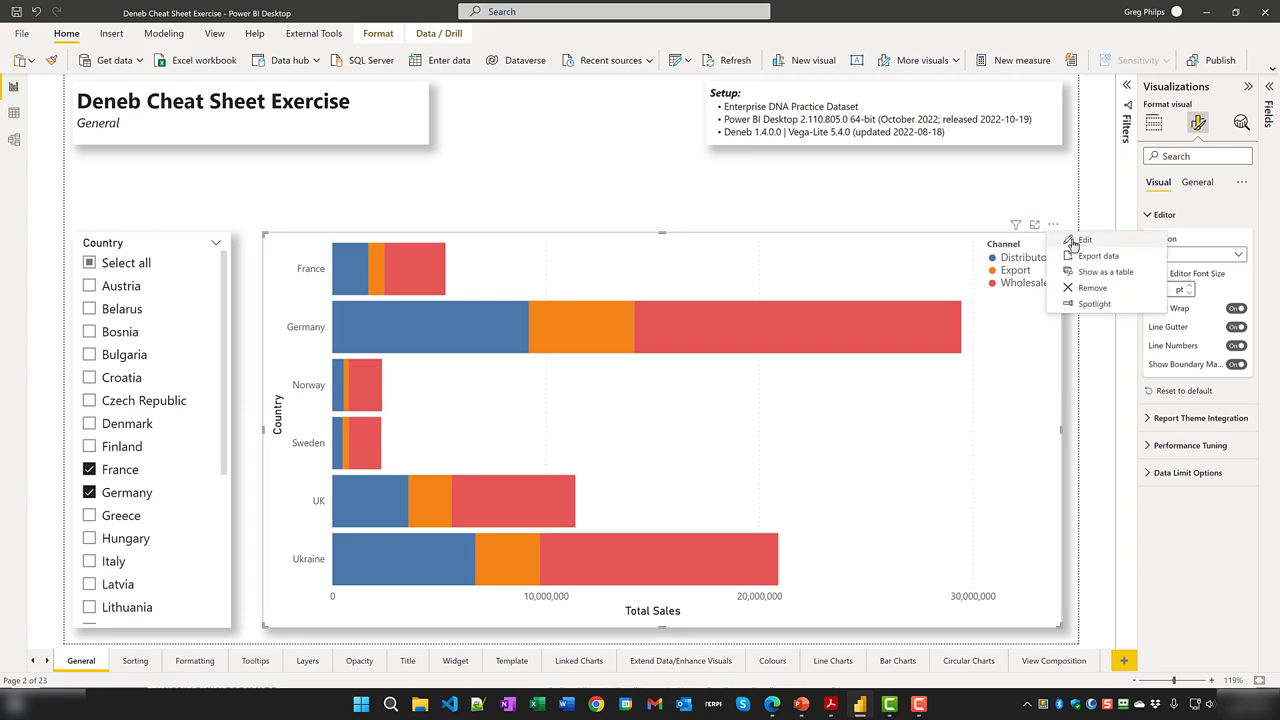
click(1070, 242)
drag(315, 219, 50, 218)
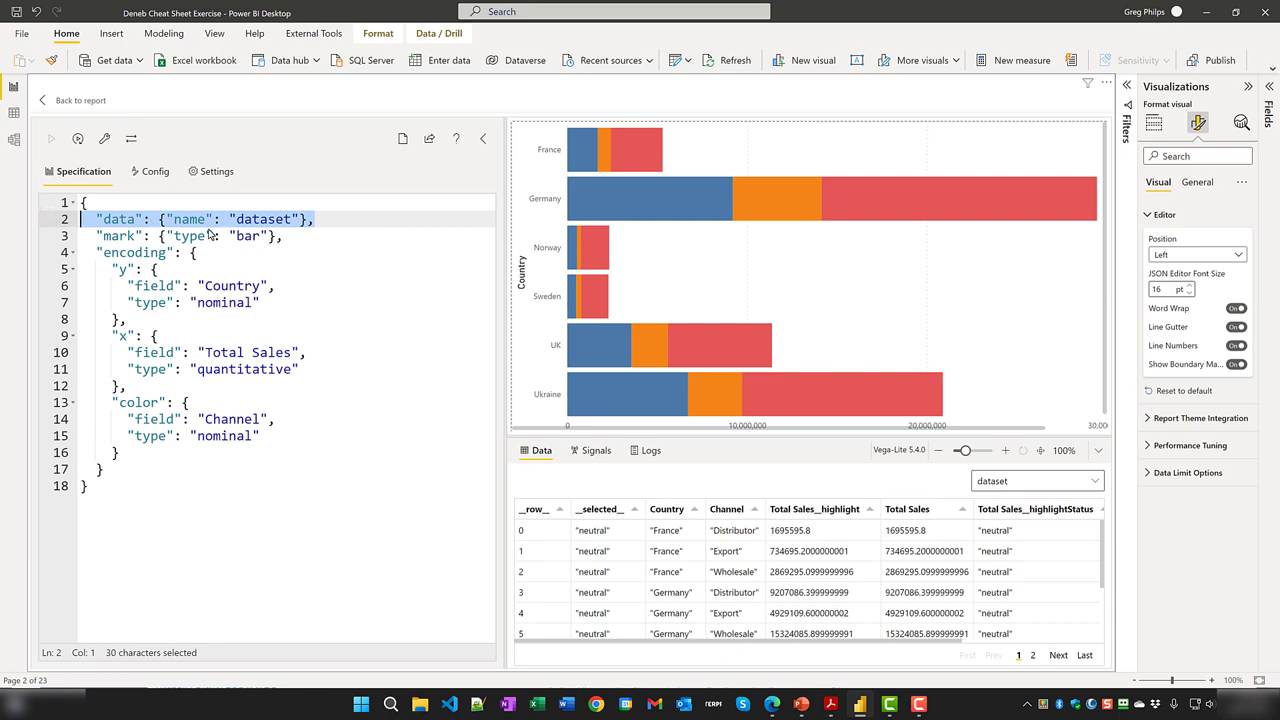
drag(293, 240, 70, 238)
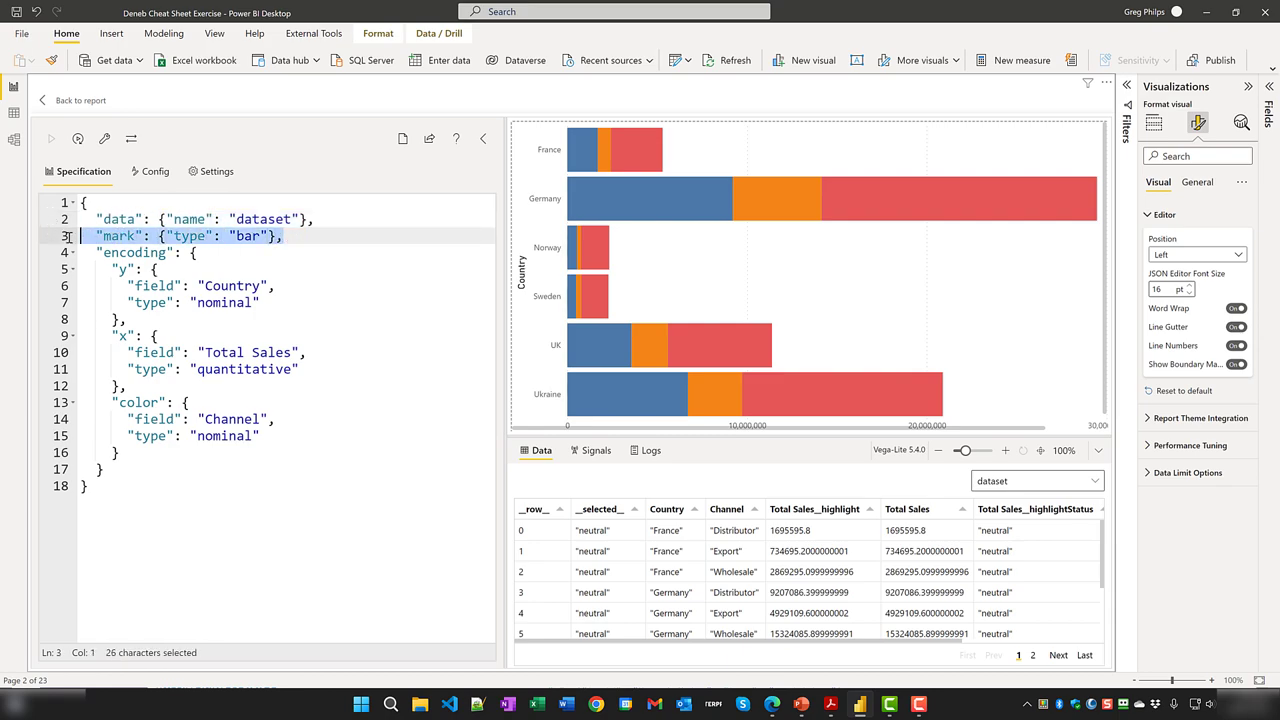
drag(106, 469, 65, 255)
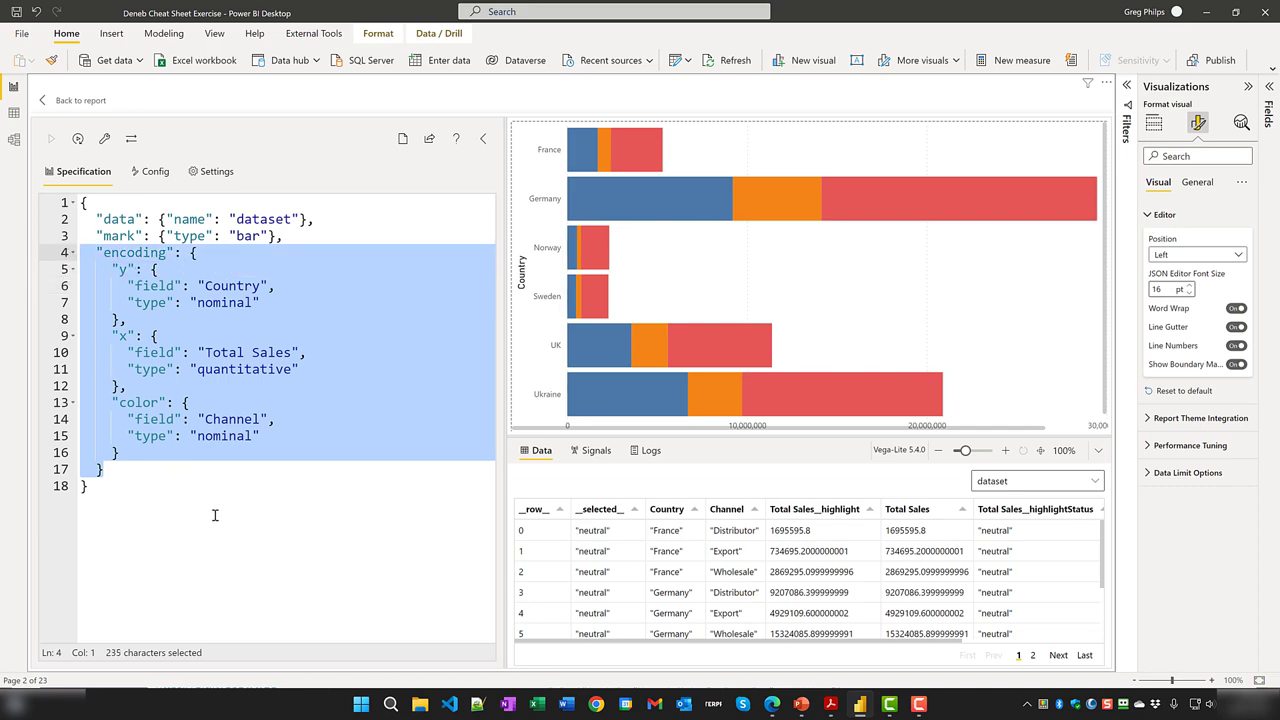
key(alt+Tab)
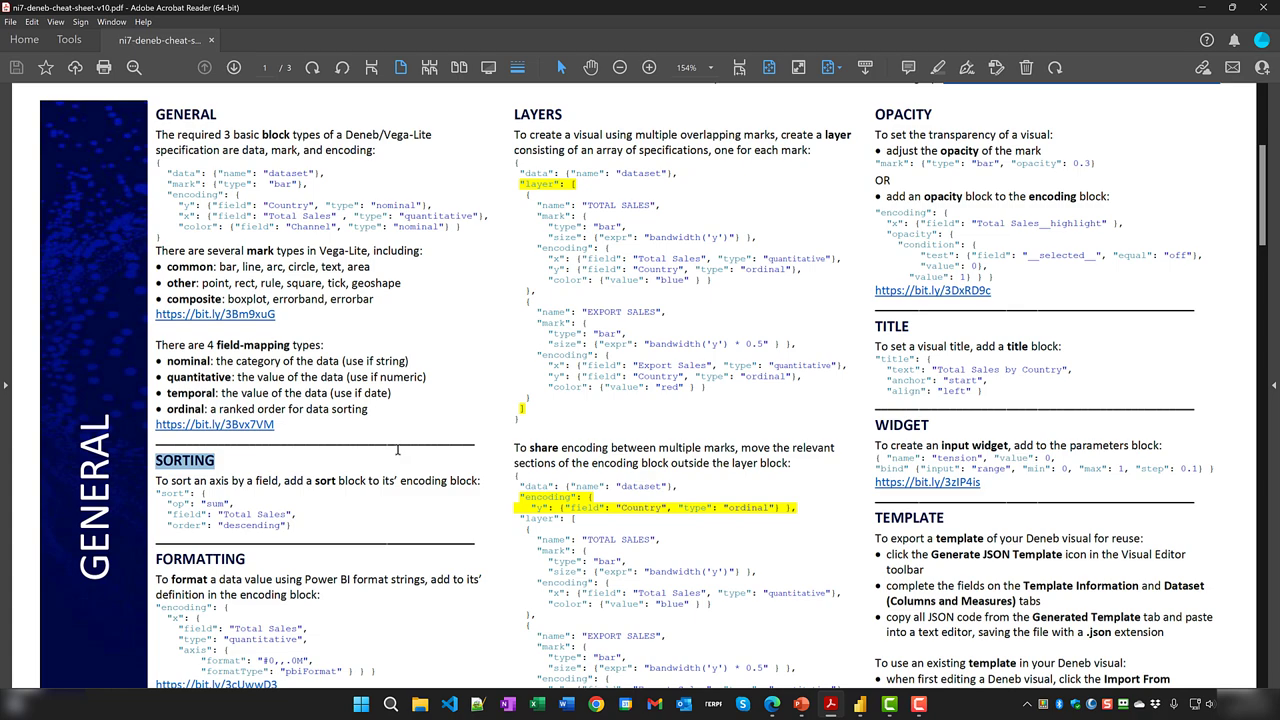
- Open the Sorting chart's Deneb spec and highlight its sort block on lines 8–12
click(860, 704)
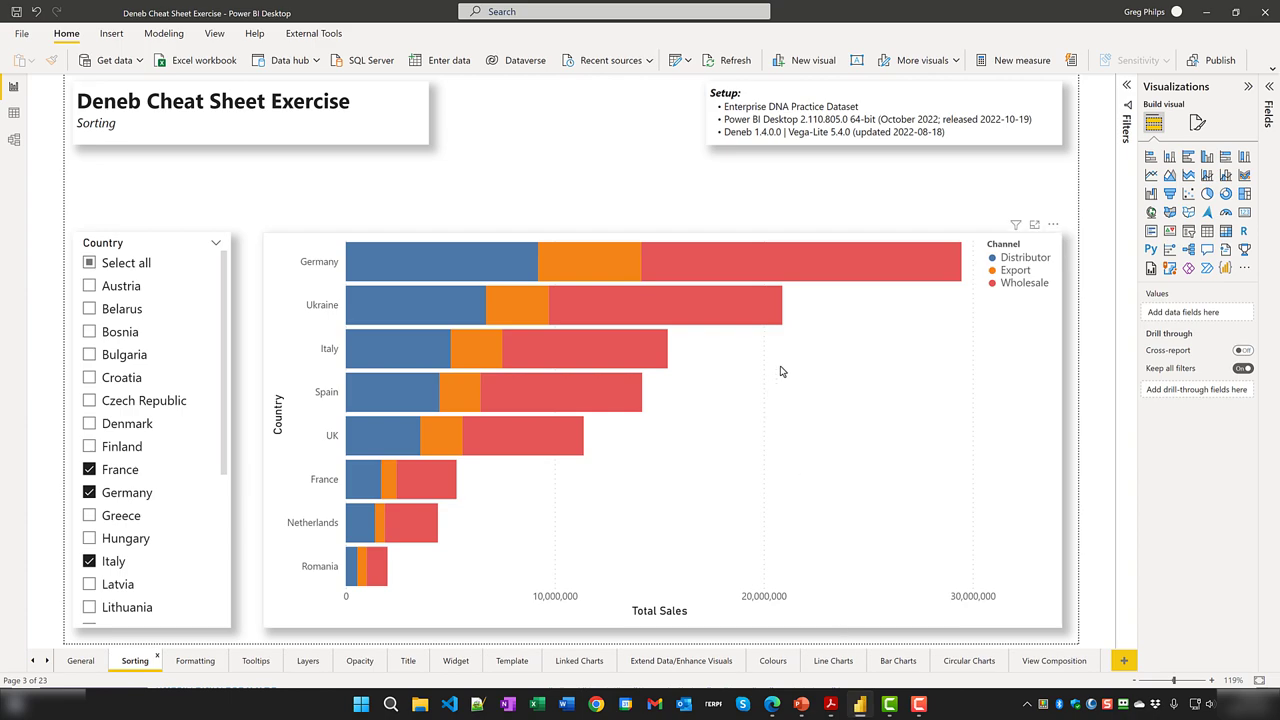
click(1053, 224)
click(1067, 241)
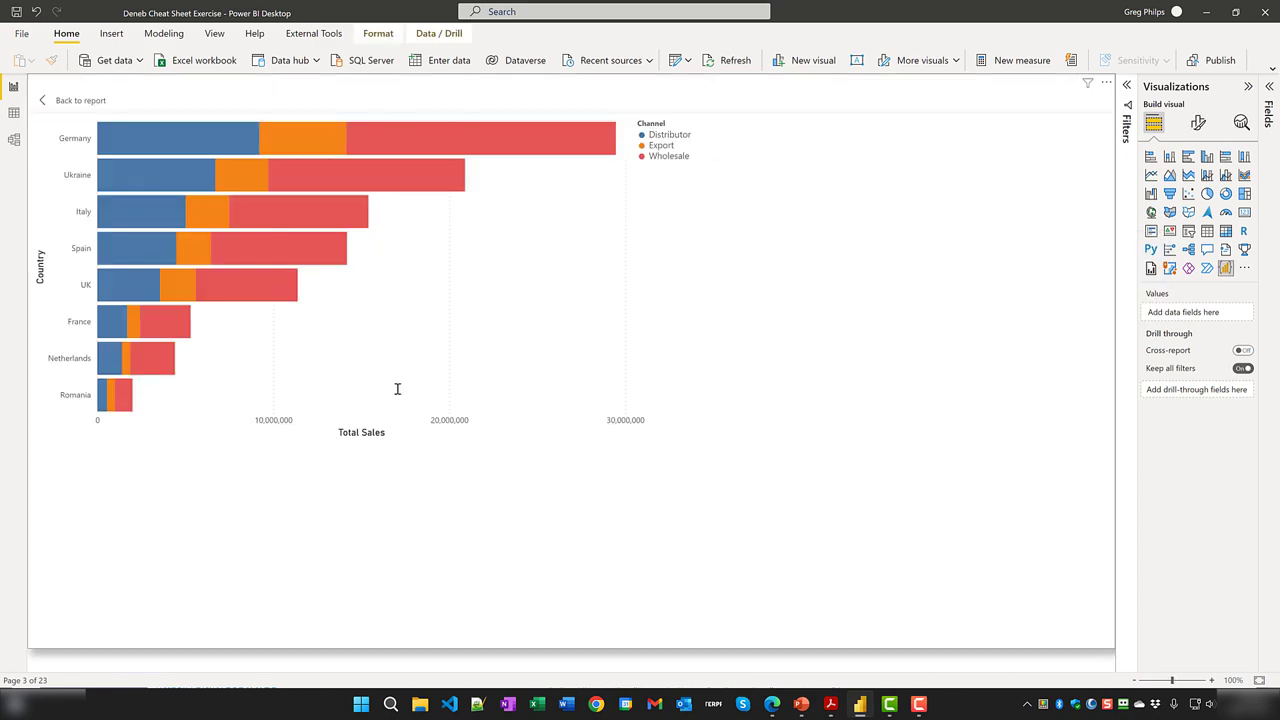
drag(149, 390, 70, 318)
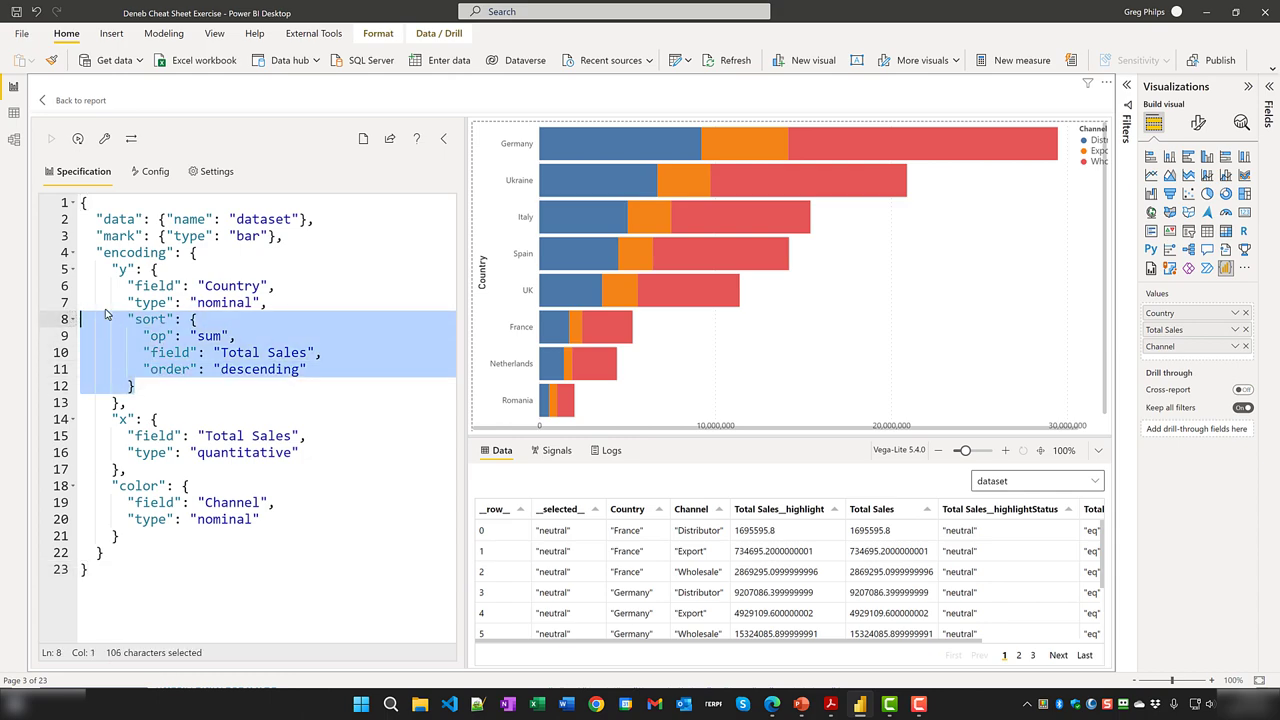
- Add a comma after "sum" and highlight the sort field and descending order entries
click(232, 337)
text(,)
drag(321, 352, 151, 352)
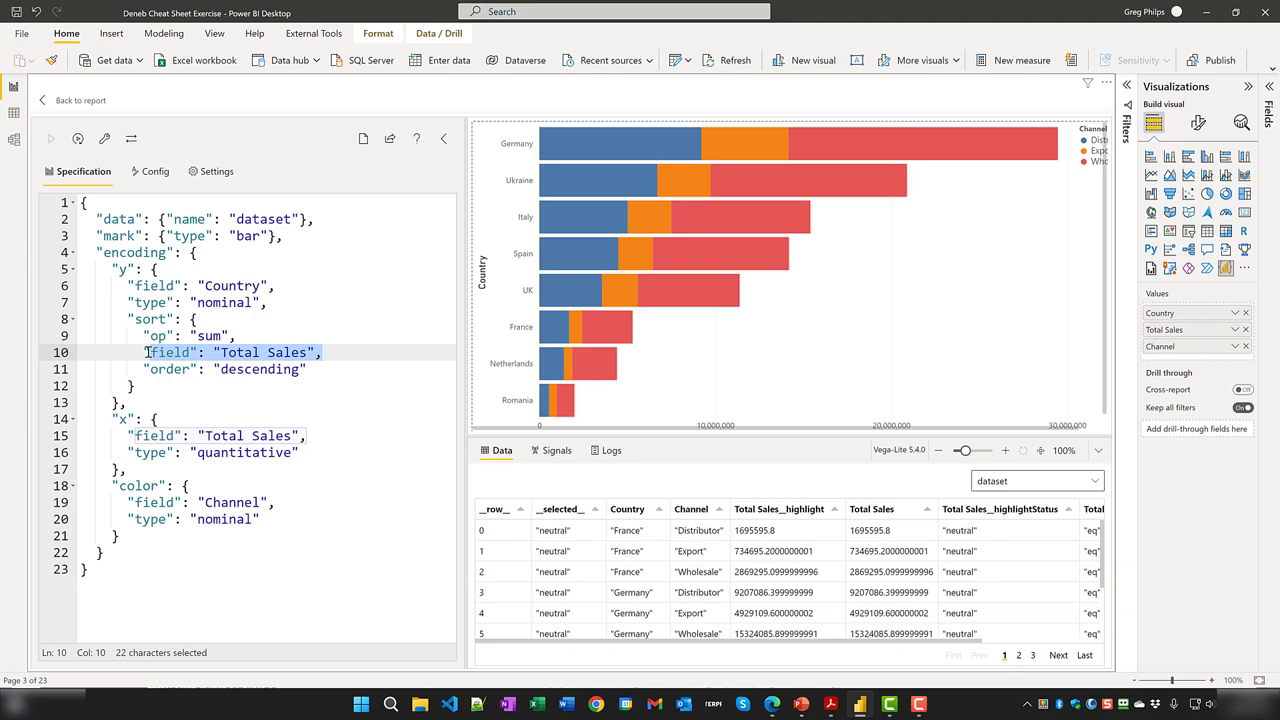
click(313, 370)
drag(313, 370, 142, 369)
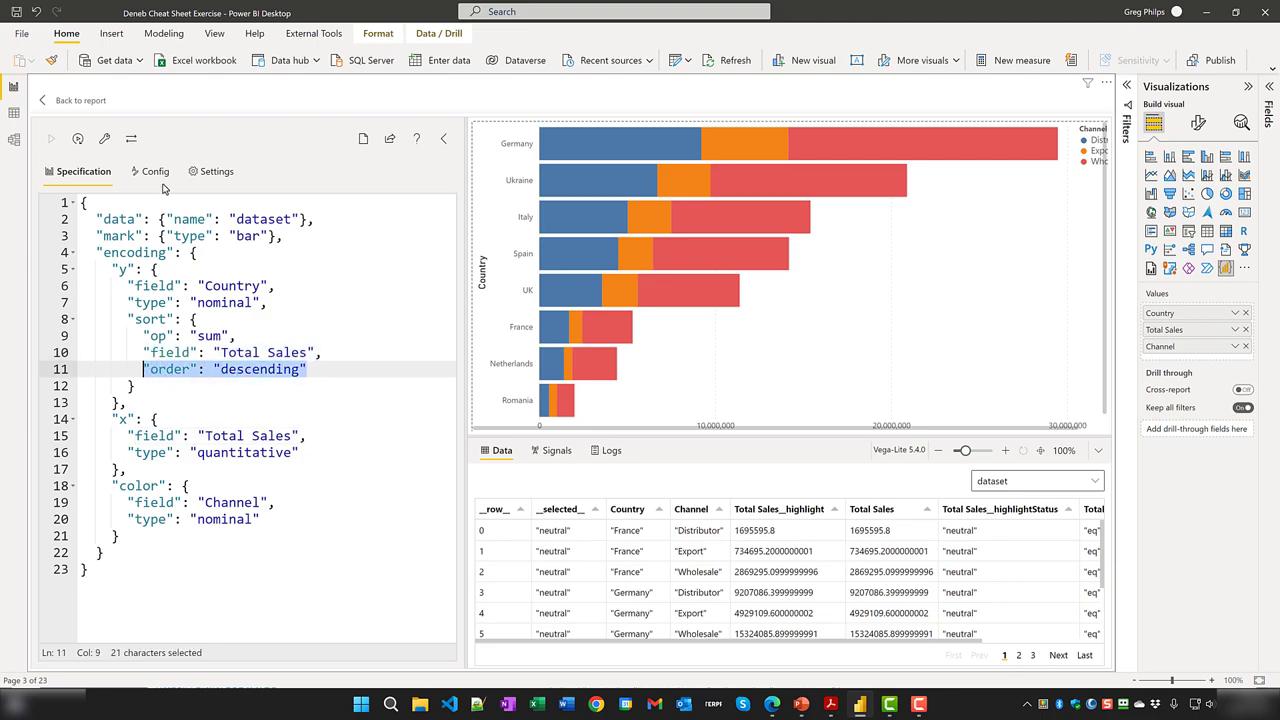
key(alt+Tab)
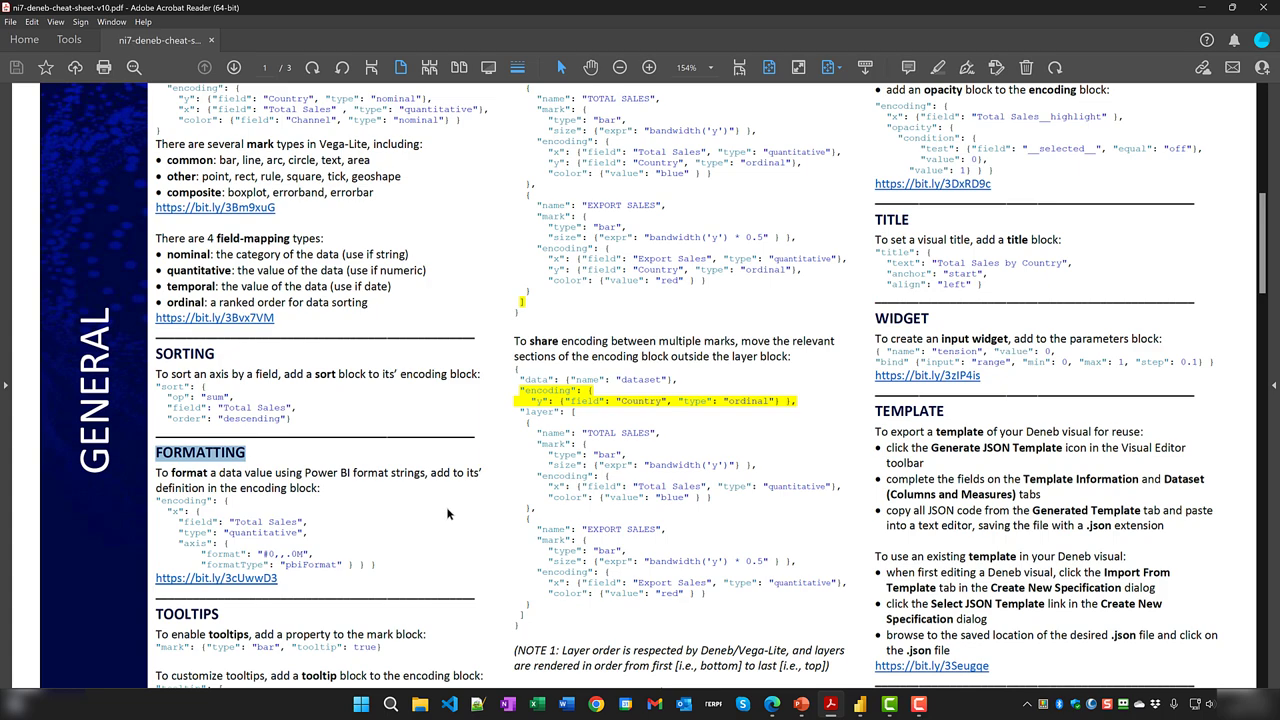
- In the Formatting chart's spec, delete the x-axis format block and the comma after quantitative
click(860, 704)
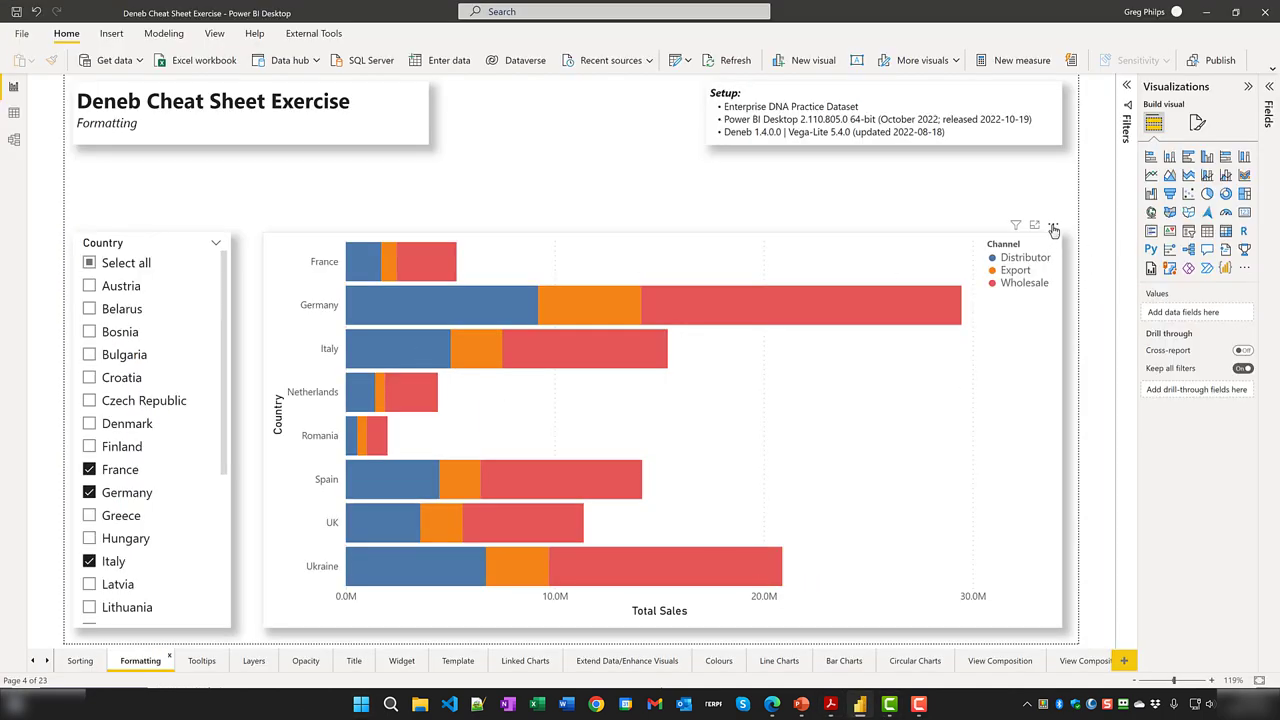
click(1053, 229)
click(1074, 241)
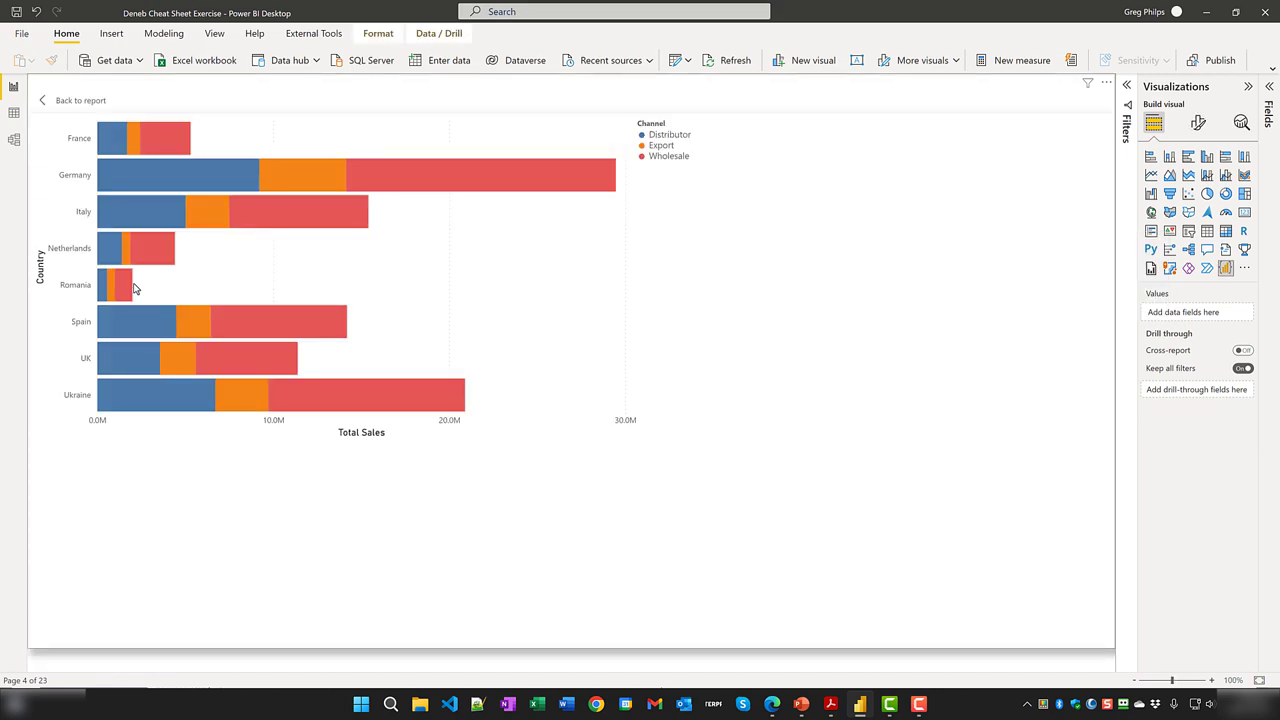
drag(135, 436, 82, 386)
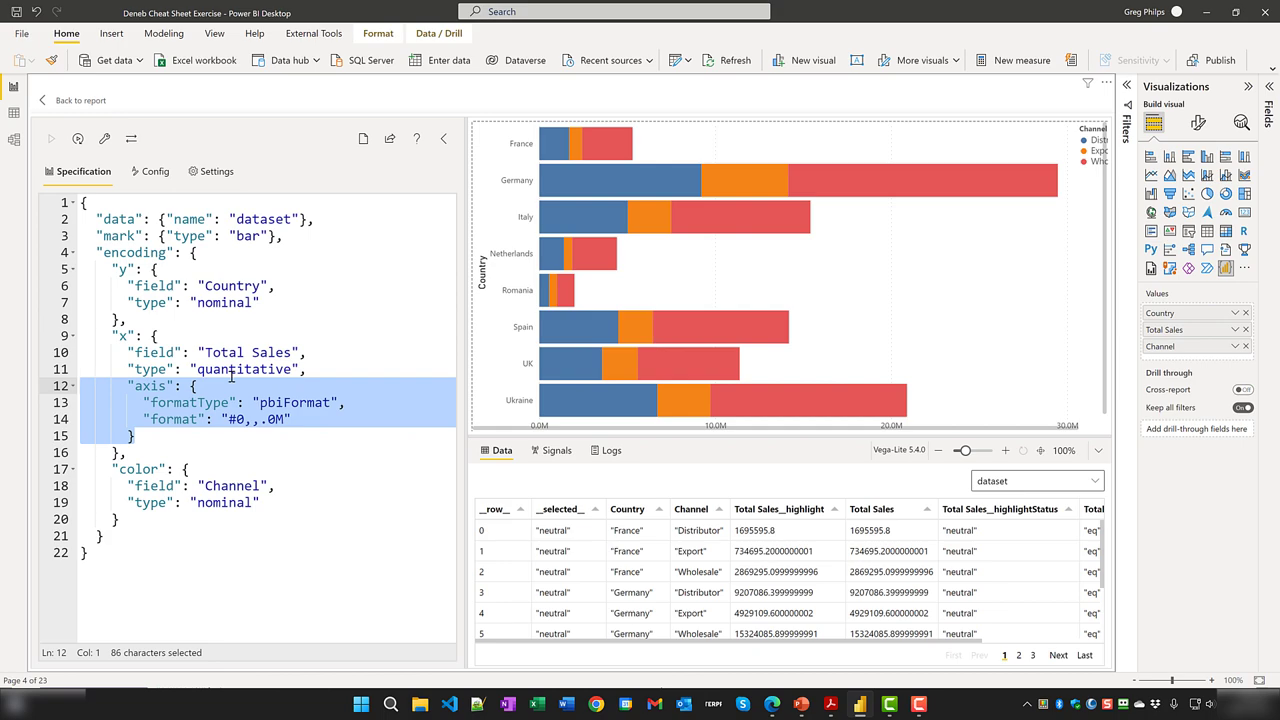
key(Delete)
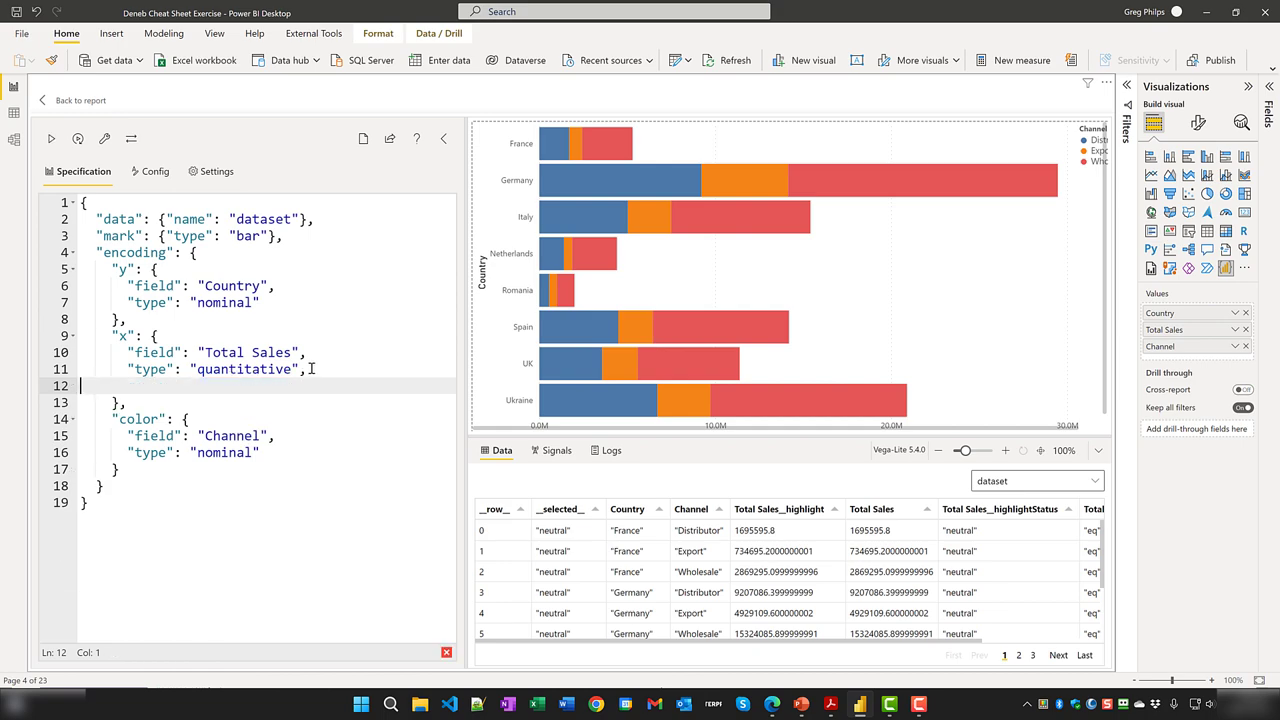
click(311, 369)
key(BackSpace)
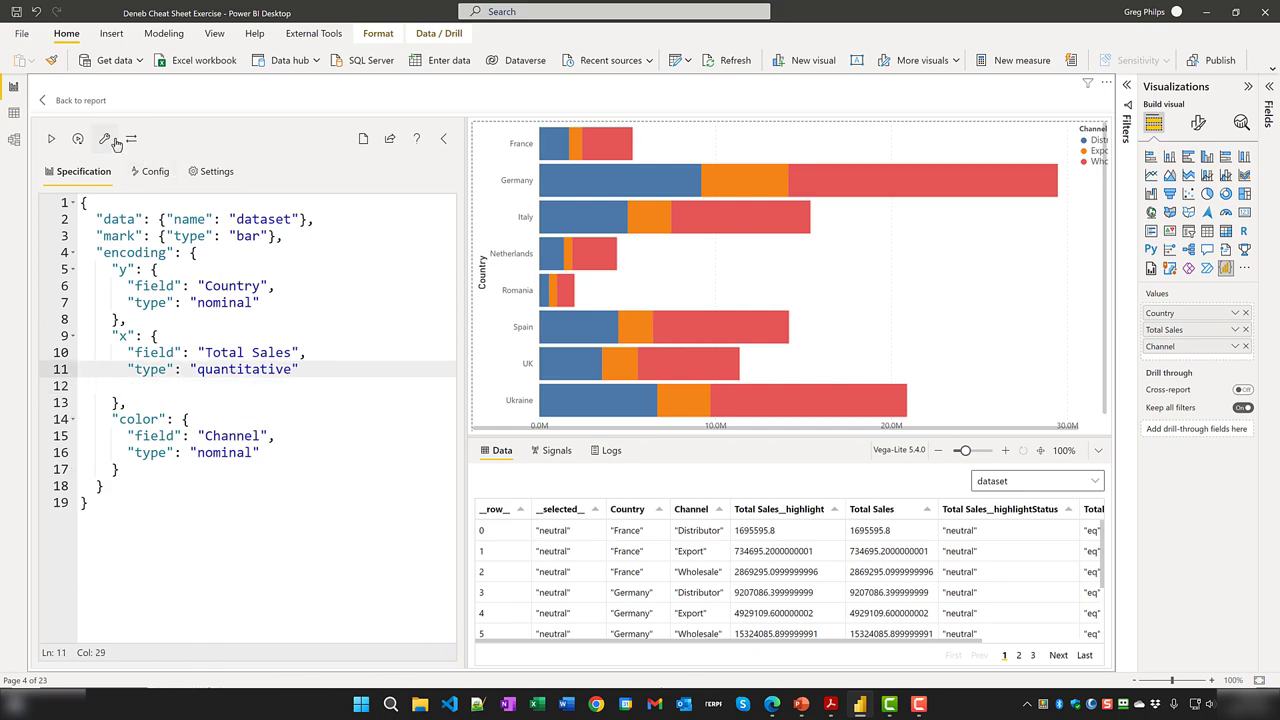
- Reformat the JSON, enlarge the preview, then undo to restore the "#0,,.0M" axis format and apply
click(106, 139)
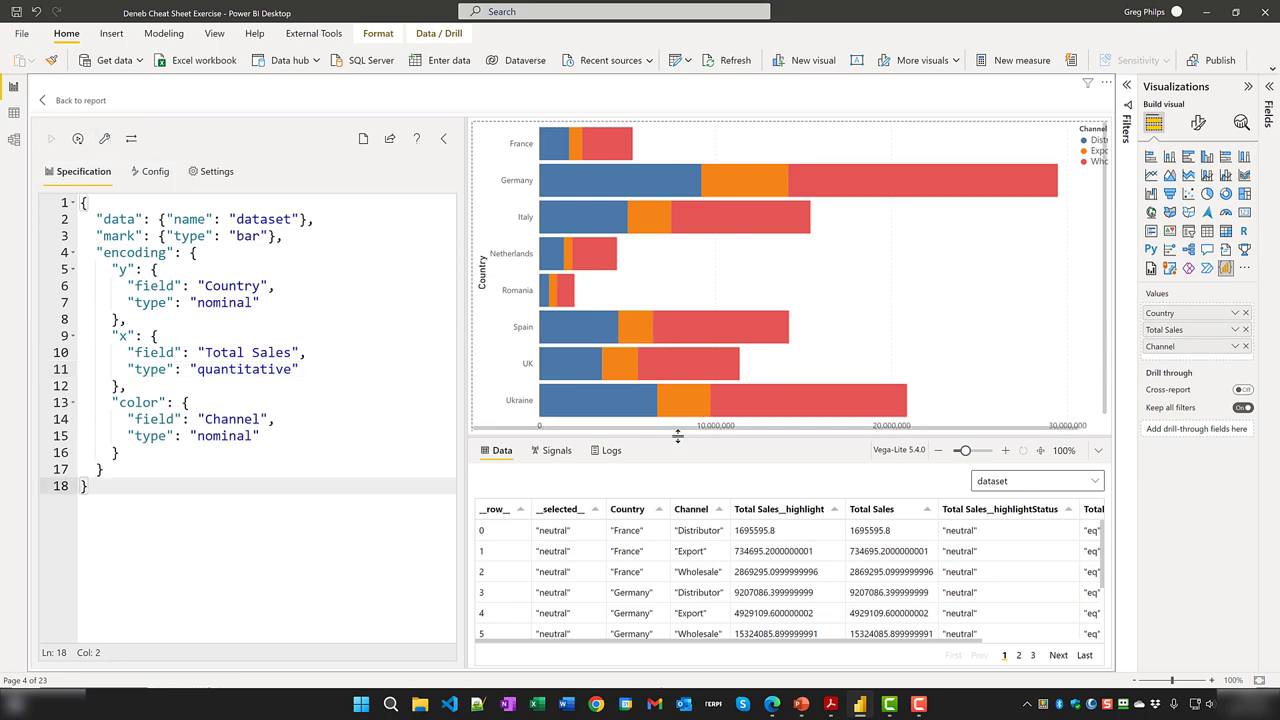
drag(678, 436, 691, 590)
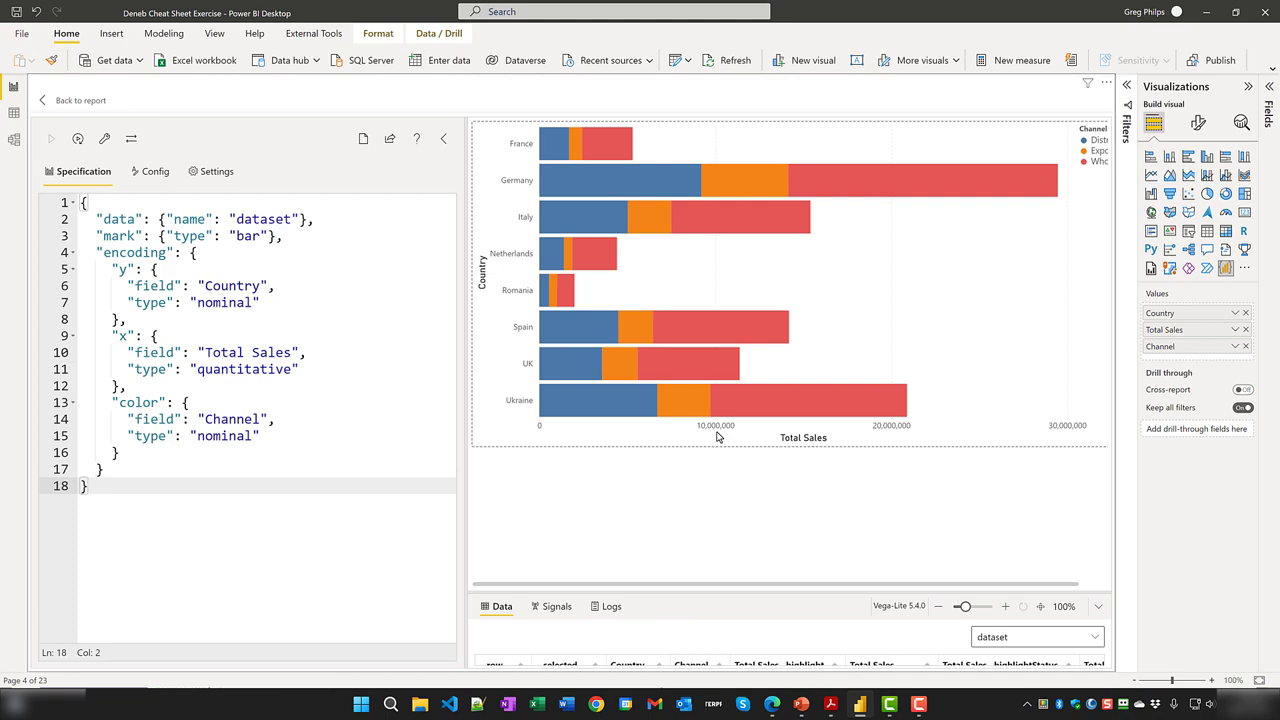
key(ctrl+z)
key(ctrl+z)
key(ctrl+z)
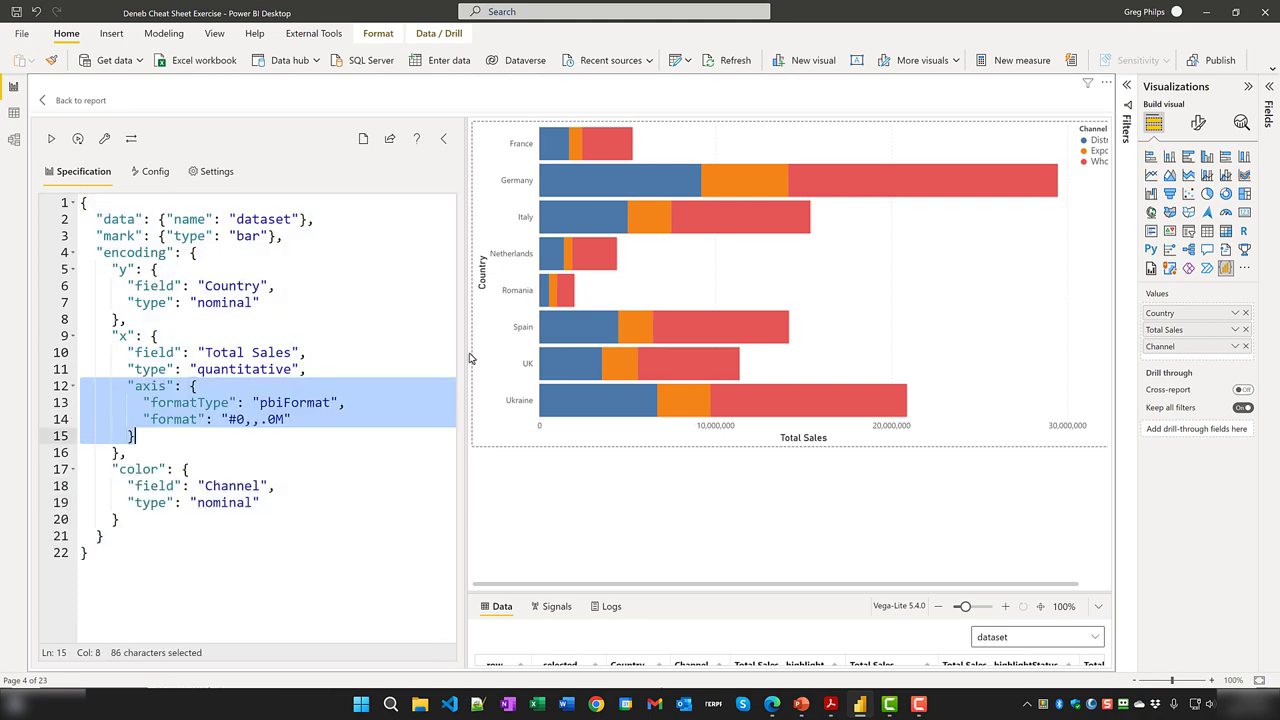
click(104, 138)
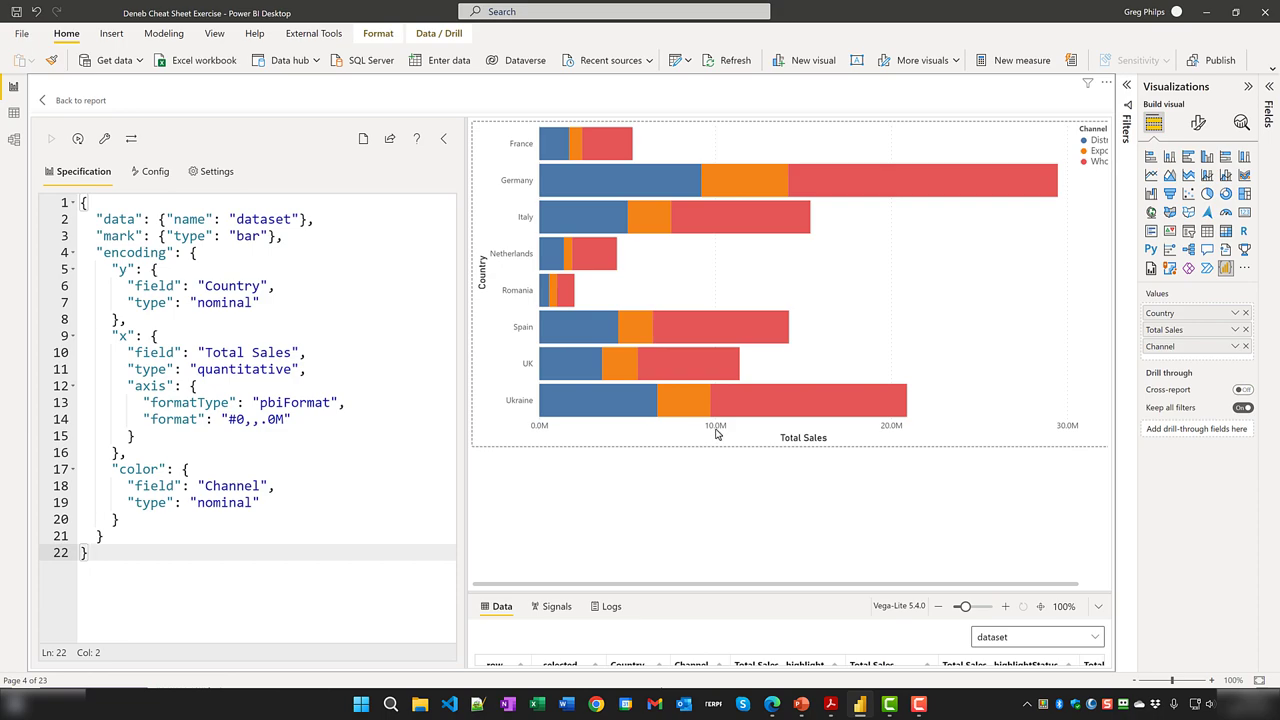
key(alt+Tab)
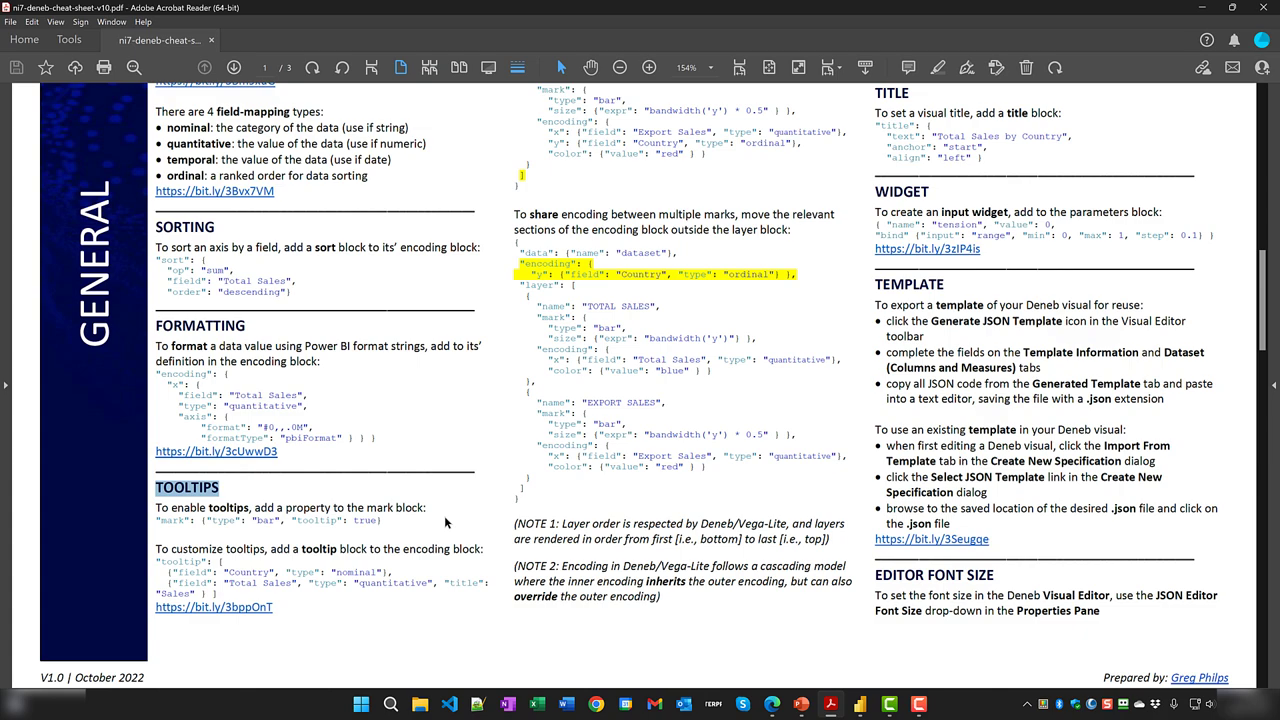
- Go from the PDF's Tooltips section to the Power BI report's Tooltips page
click(860, 704)
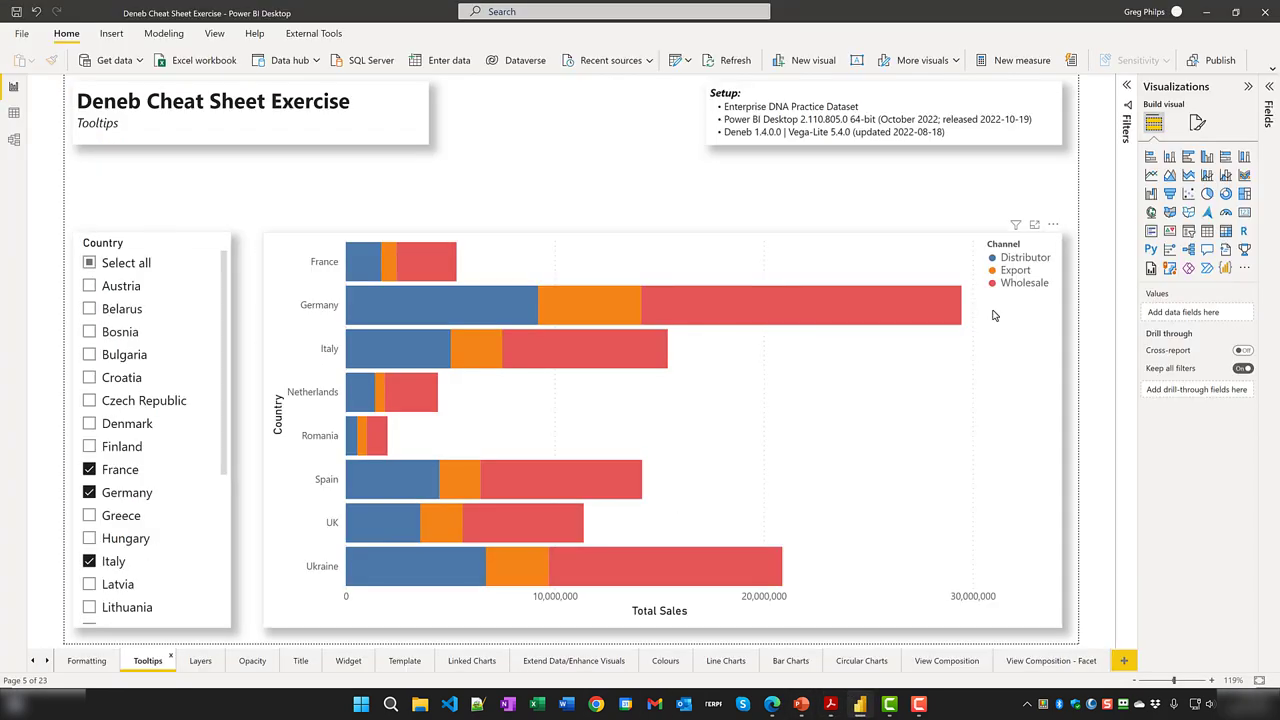
- Open the Tooltips chart's Deneb spec and highlight the tooltip true setting in the mark block
click(1053, 224)
click(1068, 240)
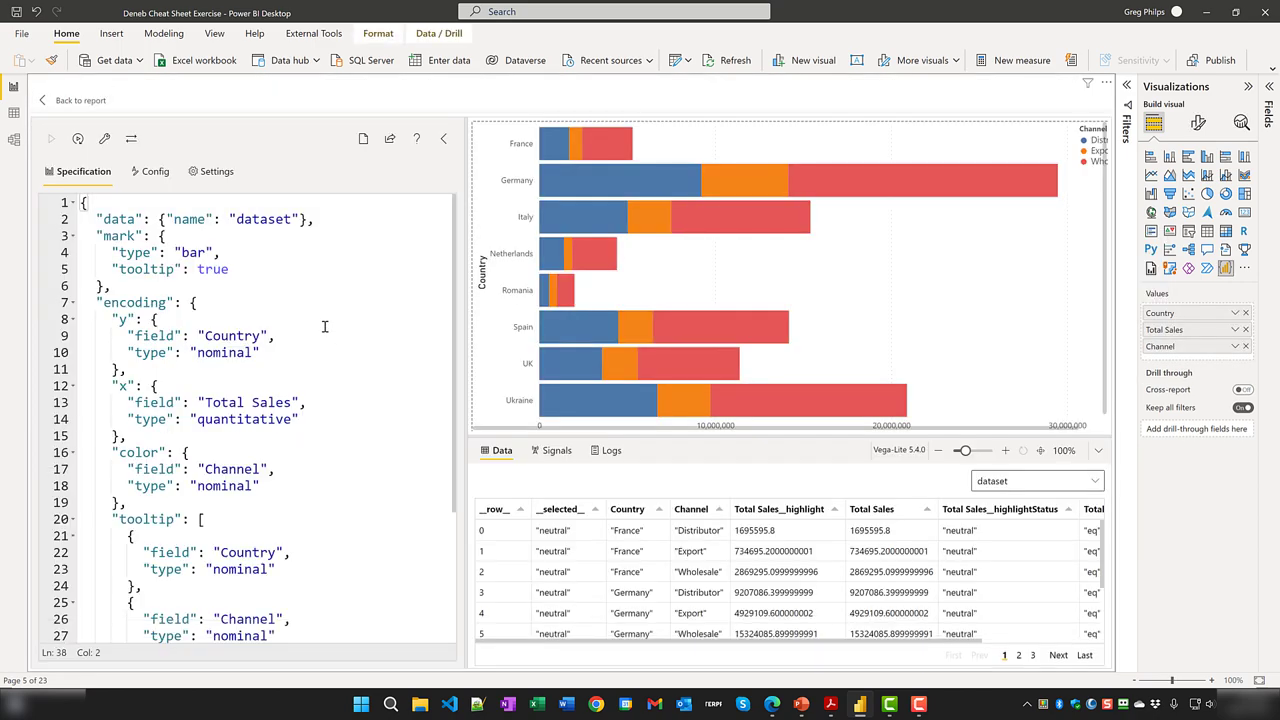
drag(236, 269, 71, 271)
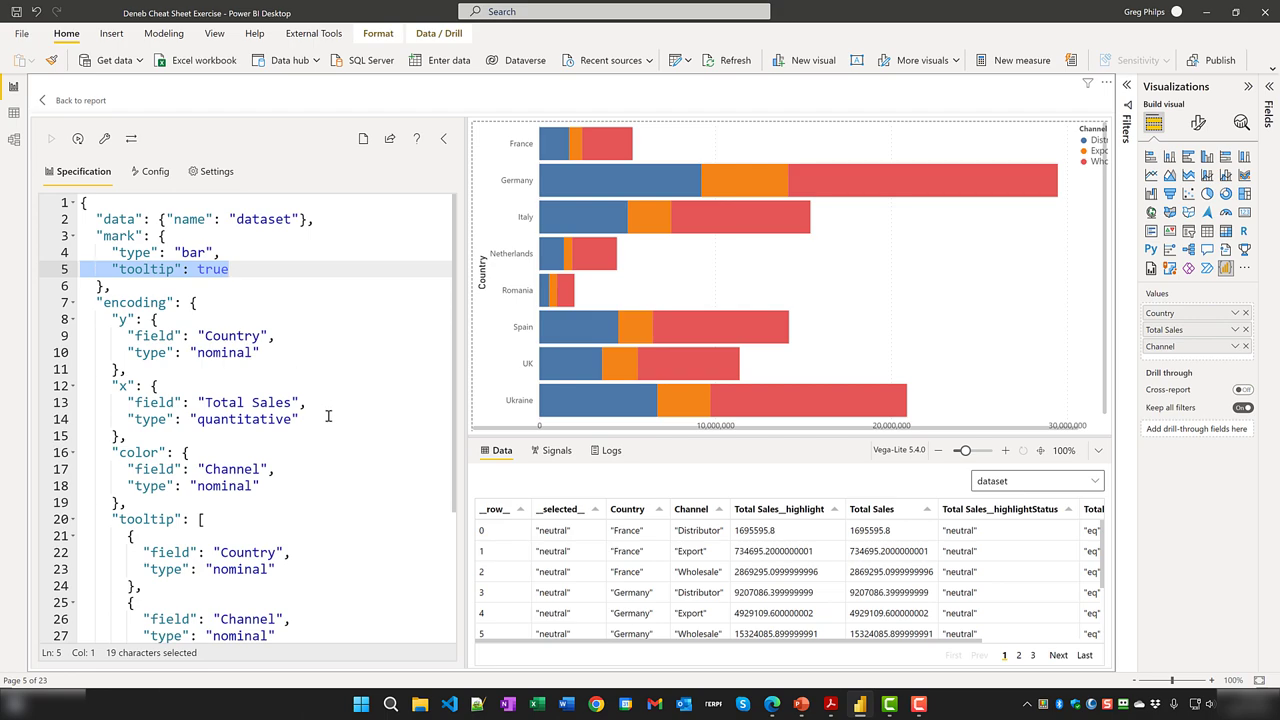
scroll(335, 427, down, 2)
scroll(335, 427, up, 2)
- Fold the y, x and color encoding blocks and check a bar's $15.3M Sales tooltip
click(73, 320)
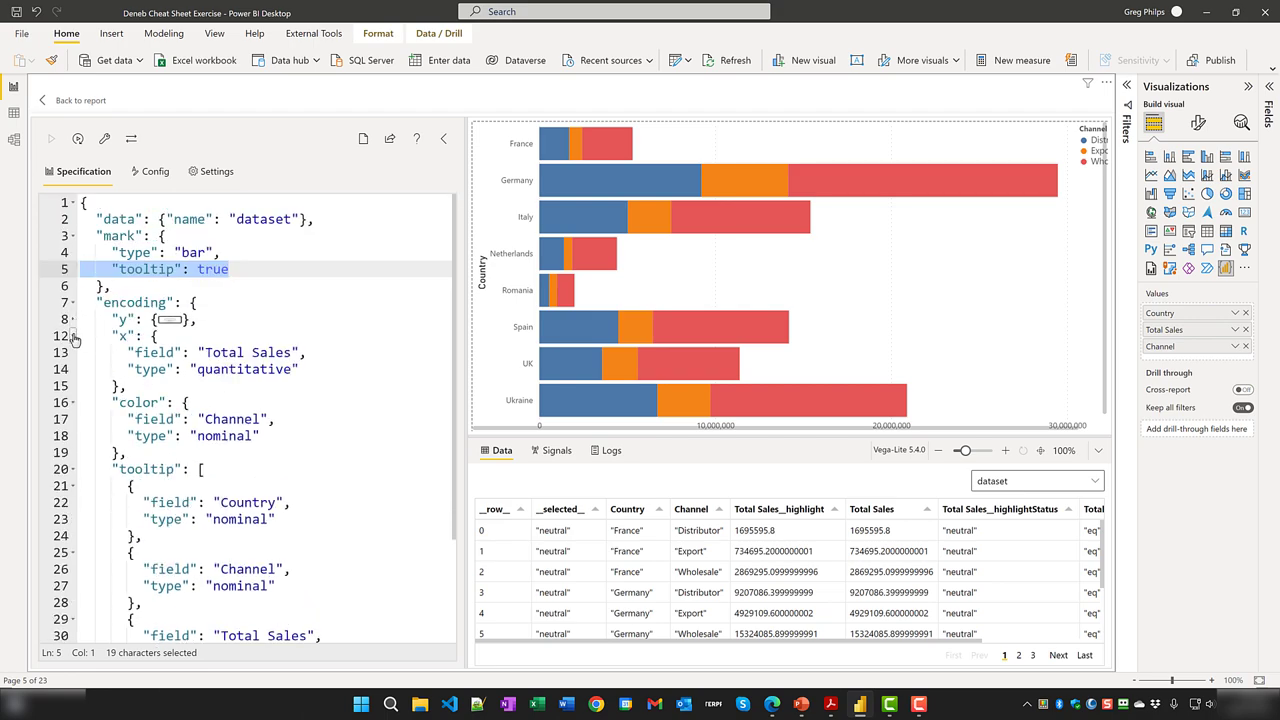
click(73, 337)
click(73, 354)
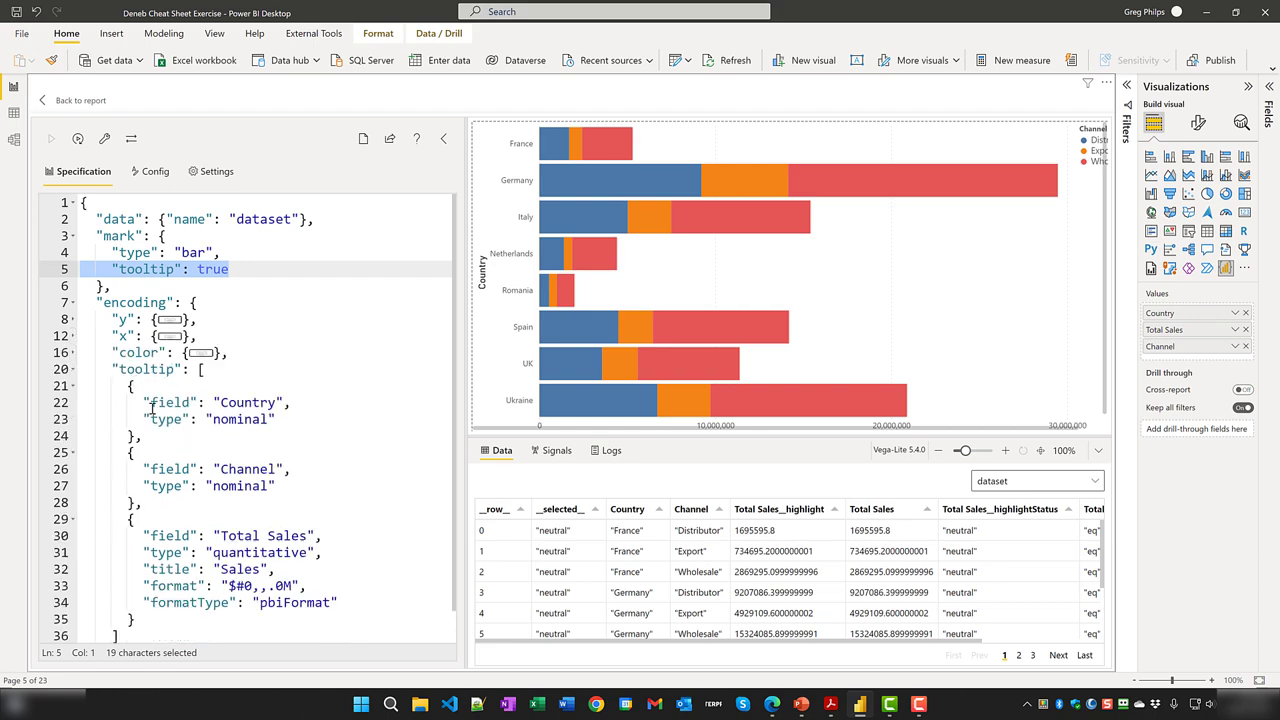
scroll(160, 624, down, 1)
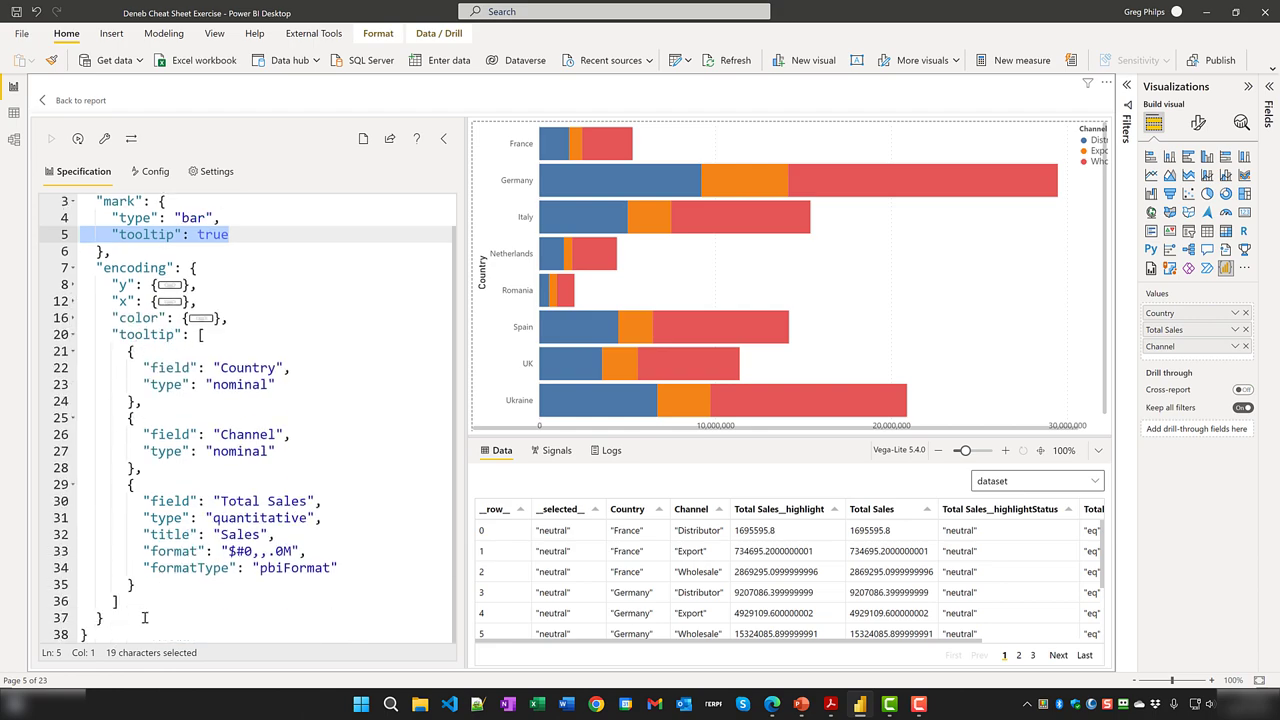
drag(136, 603, 55, 339)
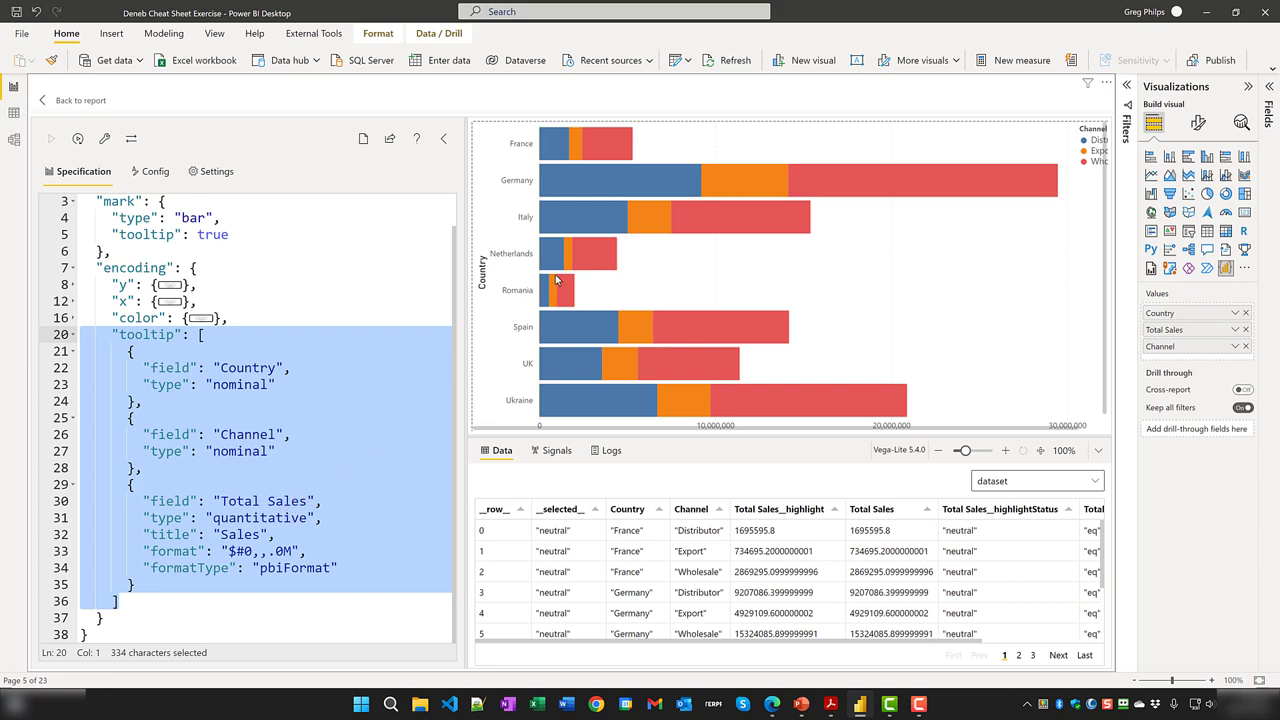
mouse_move(815, 190)
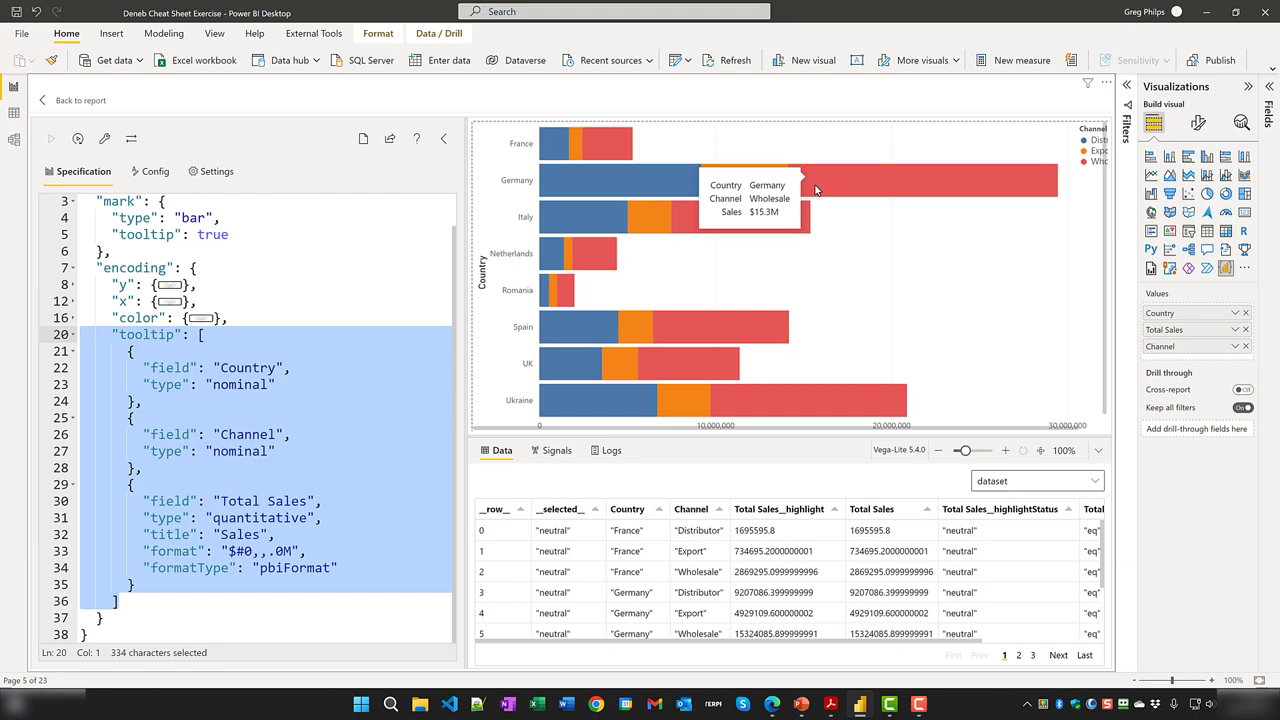
key(alt+Tab)
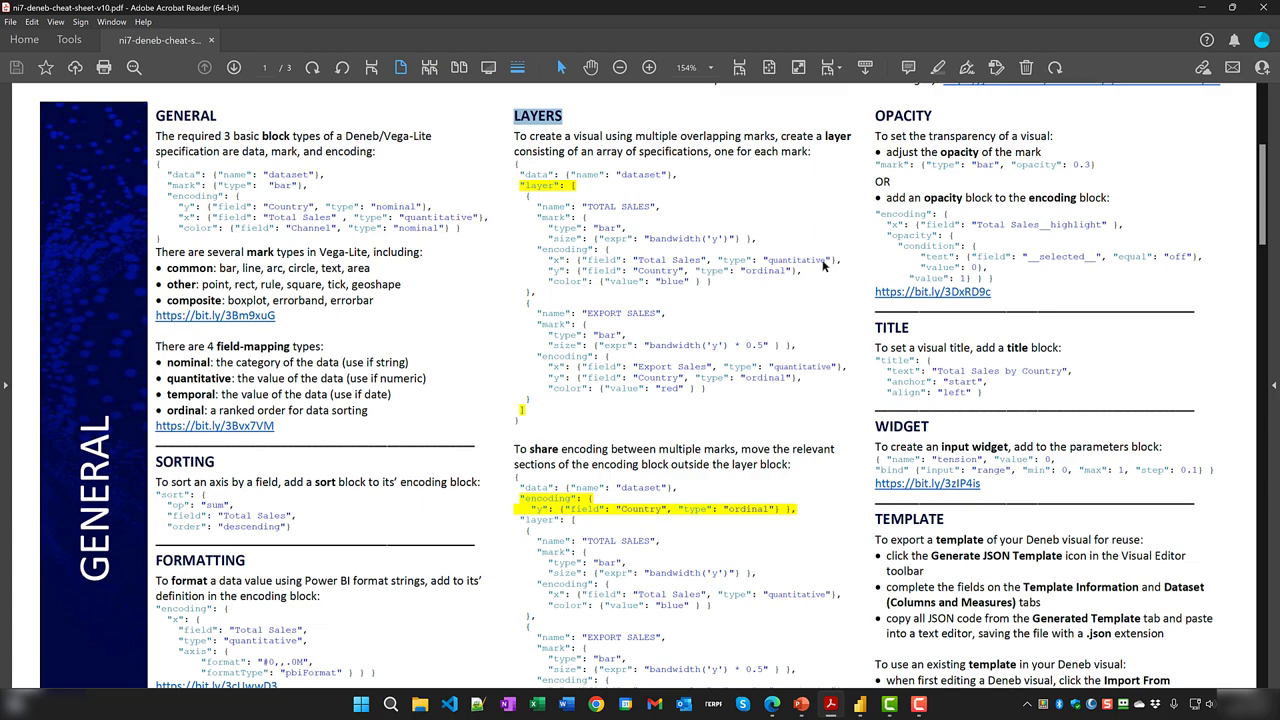
- Go from the PDF's Layers section to the Power BI report's Layers page
click(860, 704)
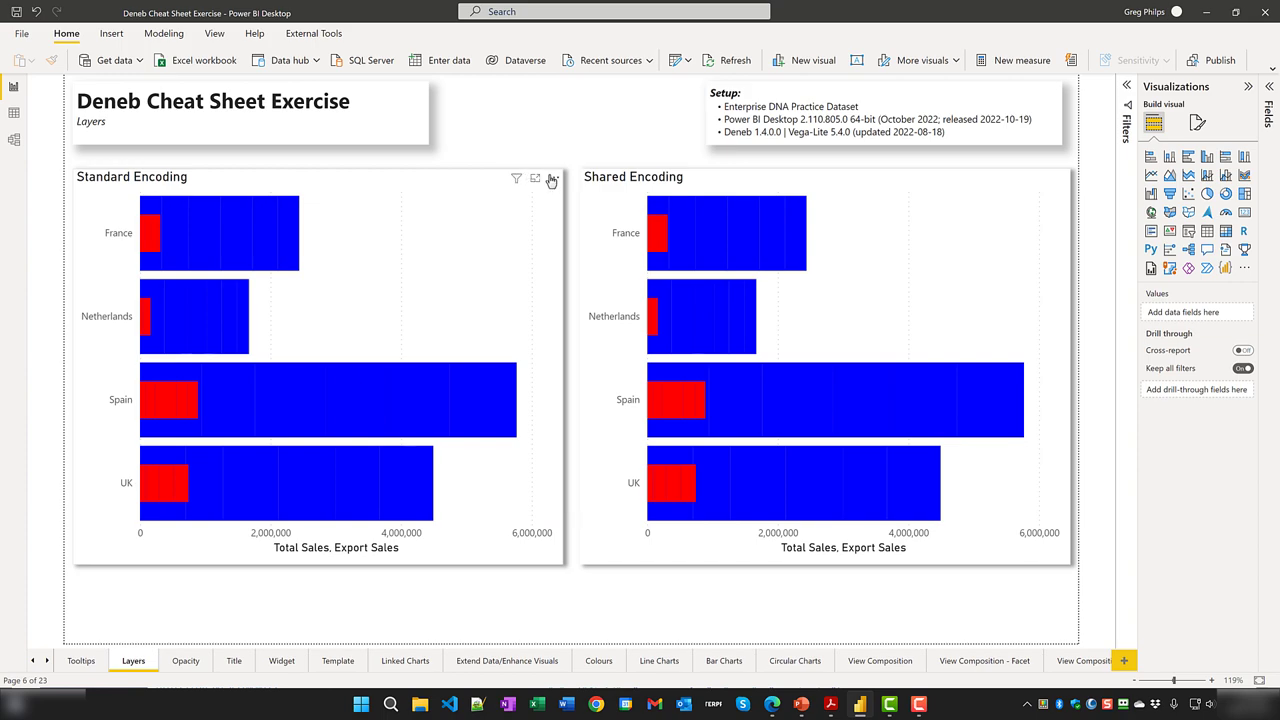
- Open the Standard Encoding chart's Deneb spec for editing
click(551, 179)
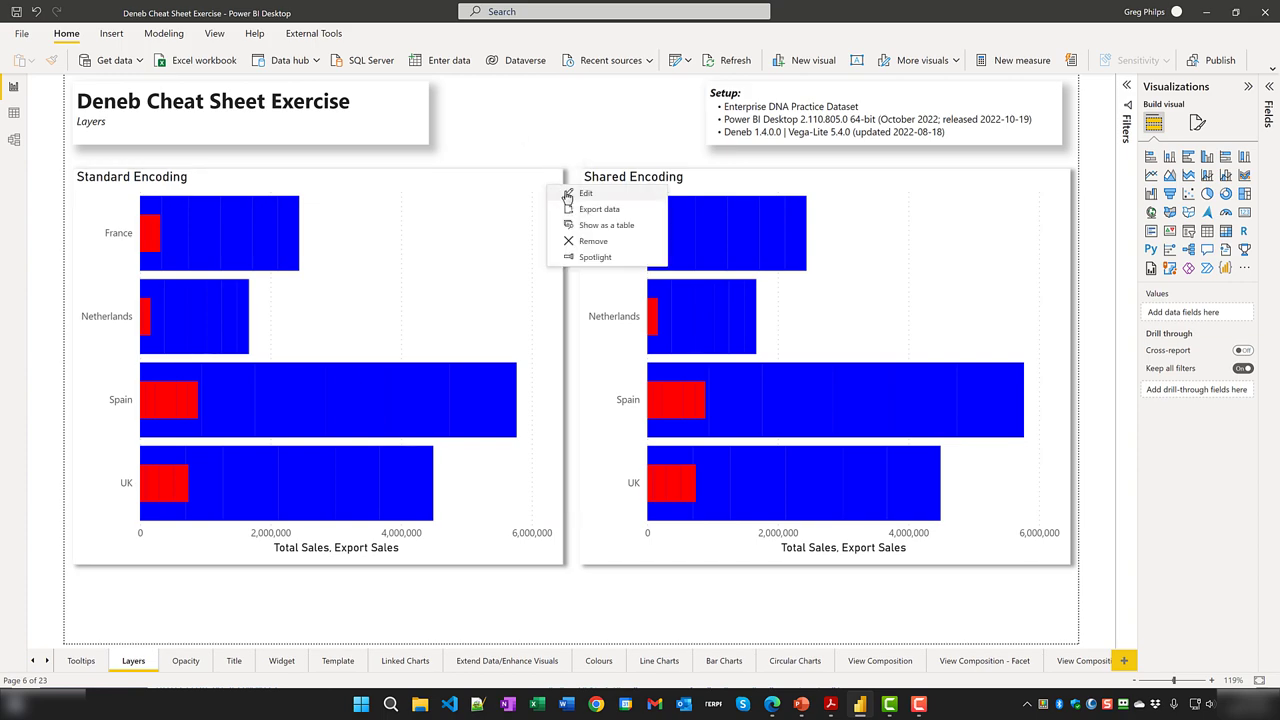
click(585, 193)
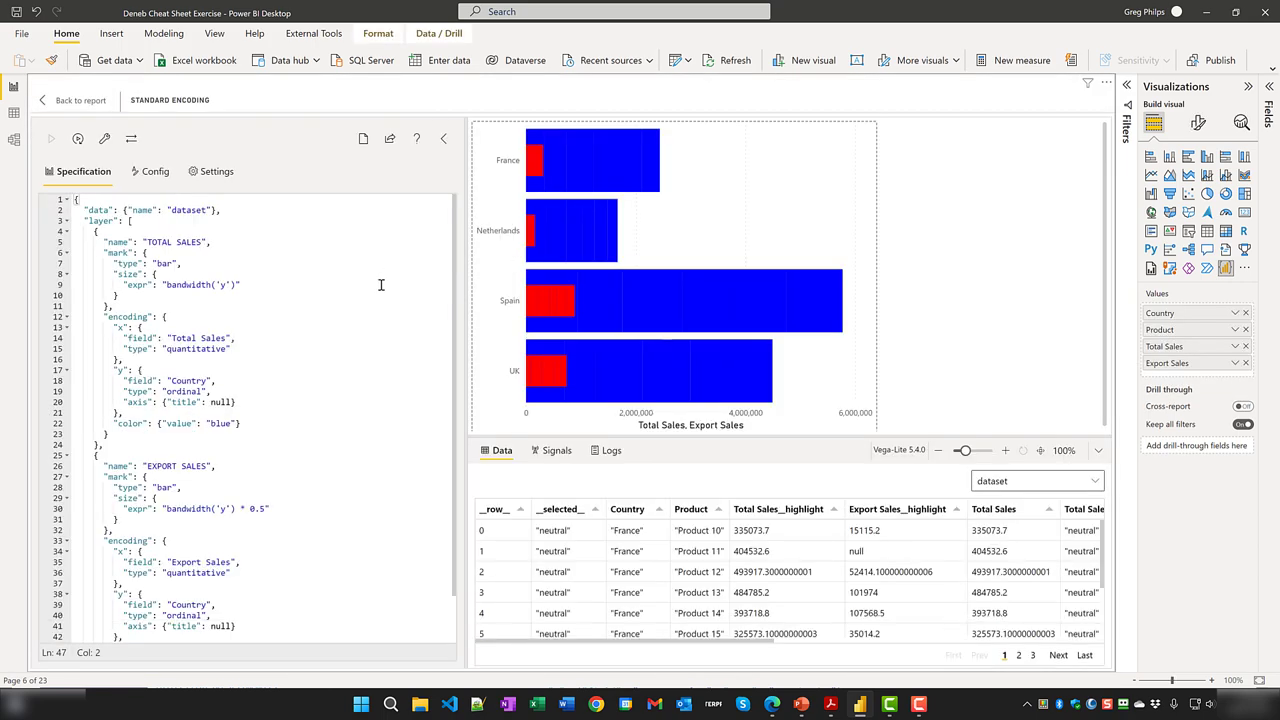
click(380, 362)
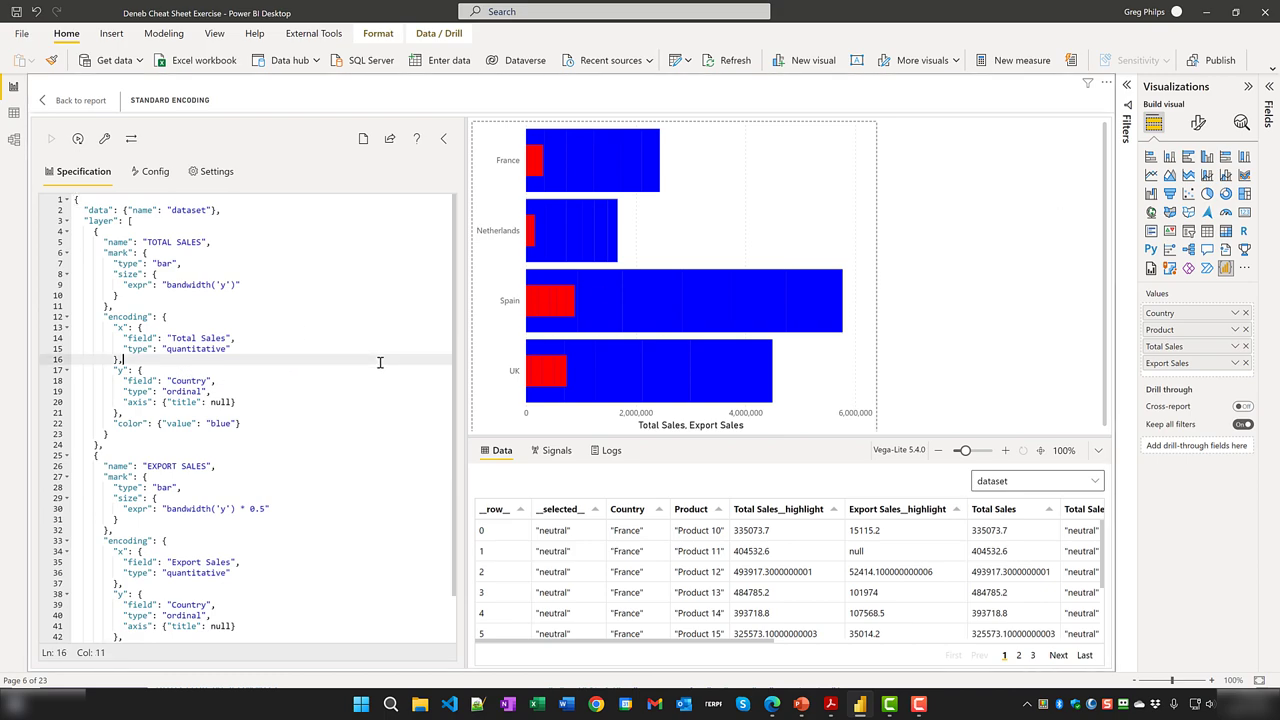
- Set the Deneb JSON editor font size to 16 pt
click(1198, 122)
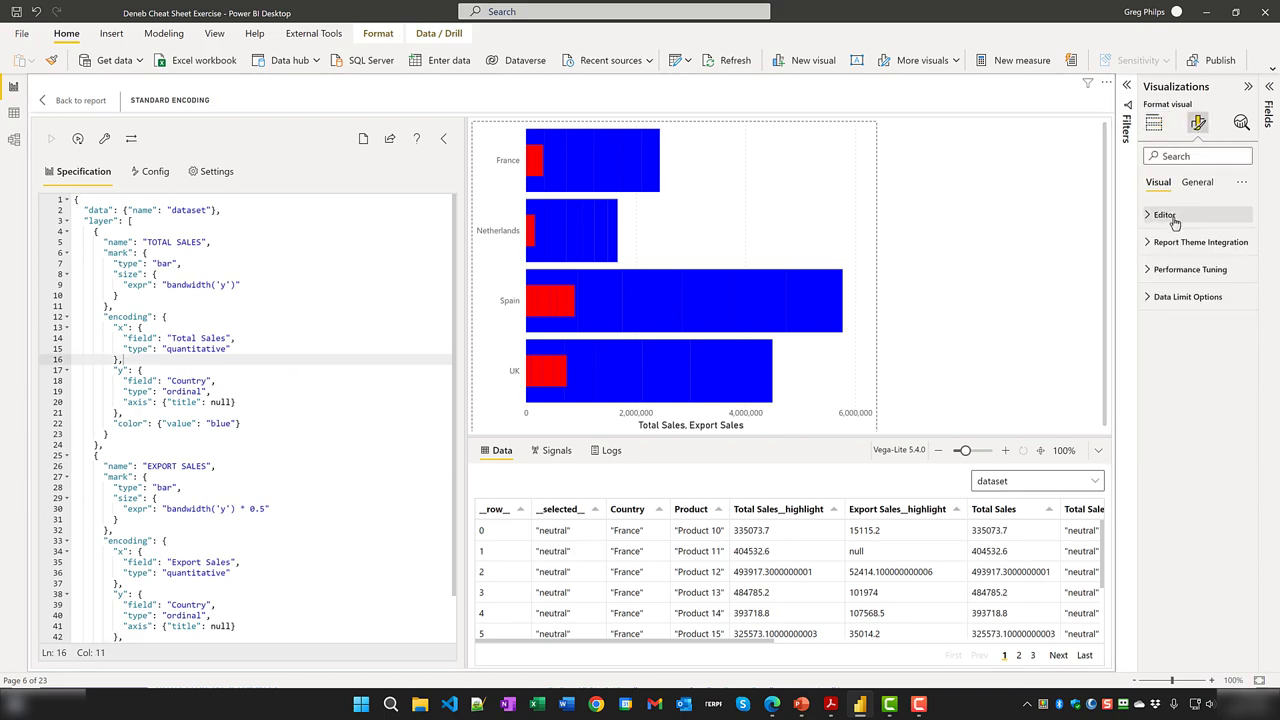
click(1172, 218)
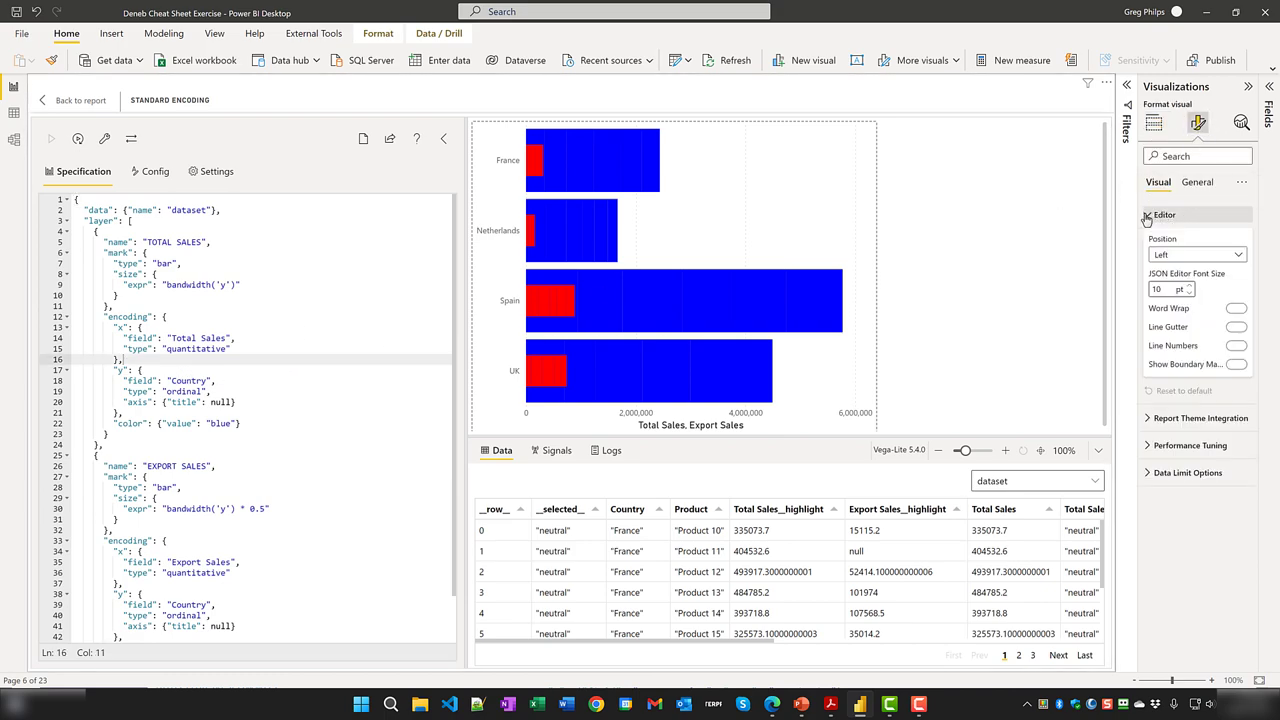
click(1170, 289)
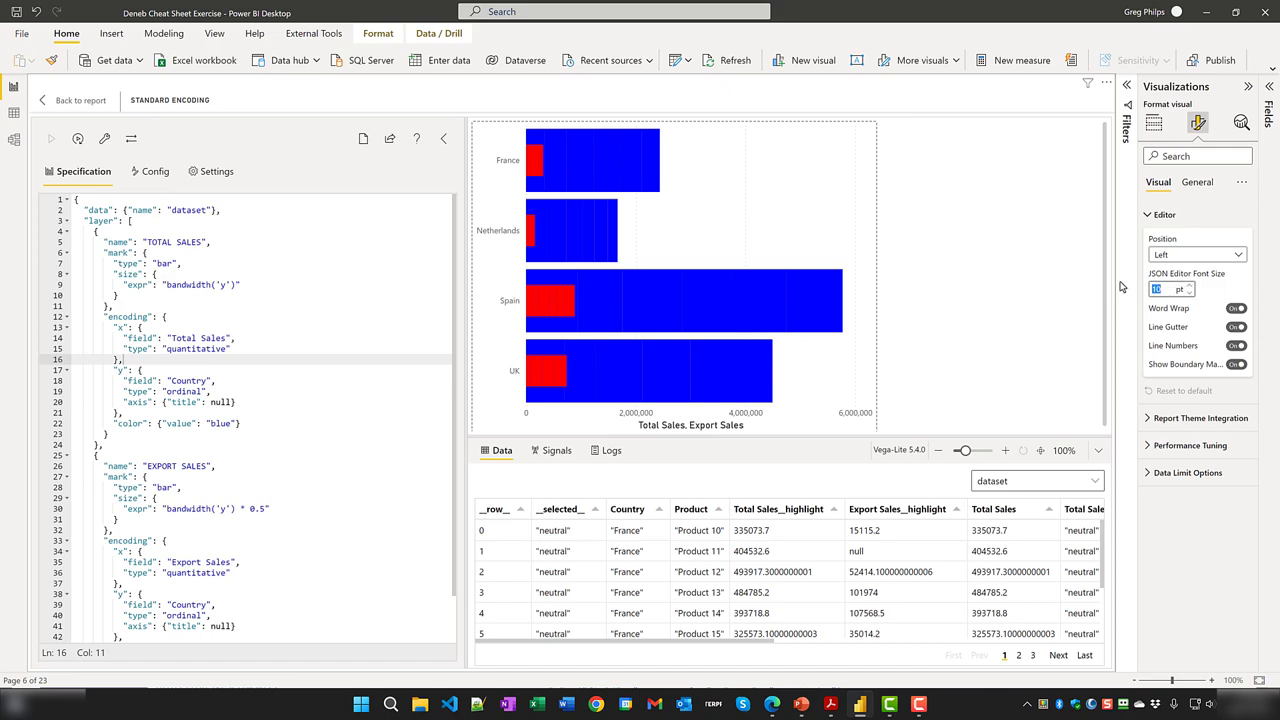
key(Return)
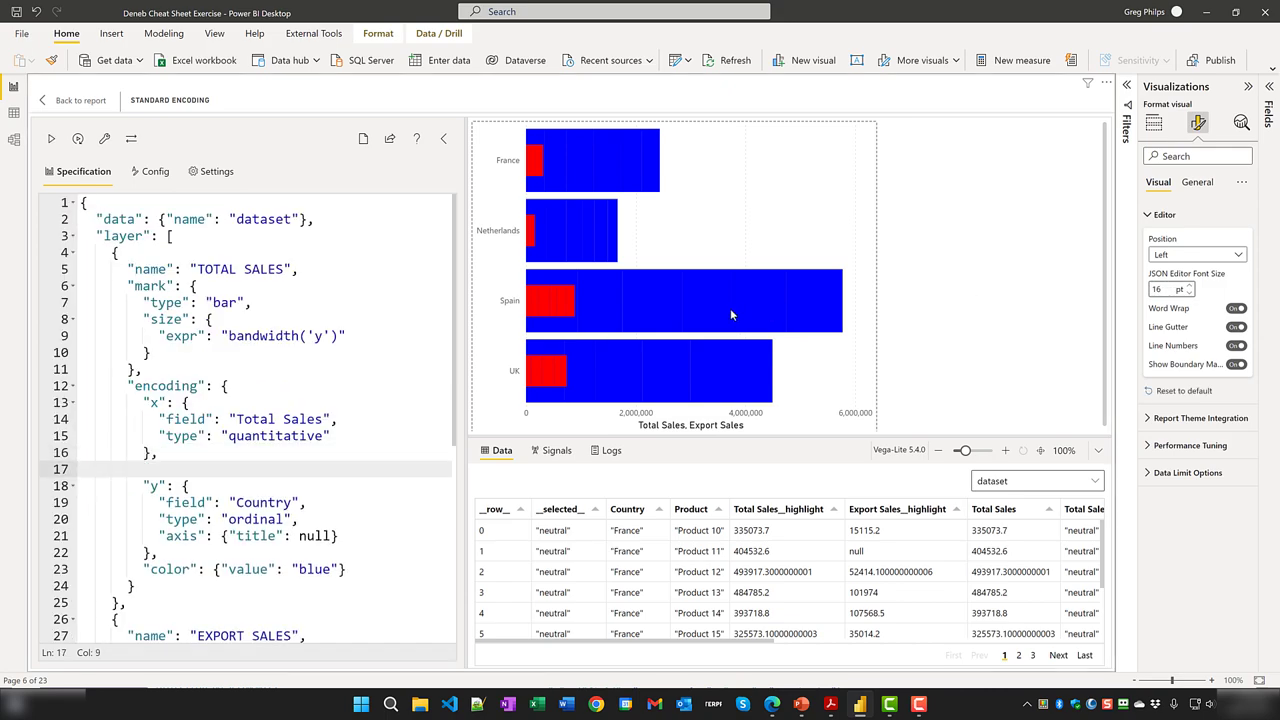
- Fold both layers, then expand TOTAL SALES to select its mark block and fold it again
click(73, 253)
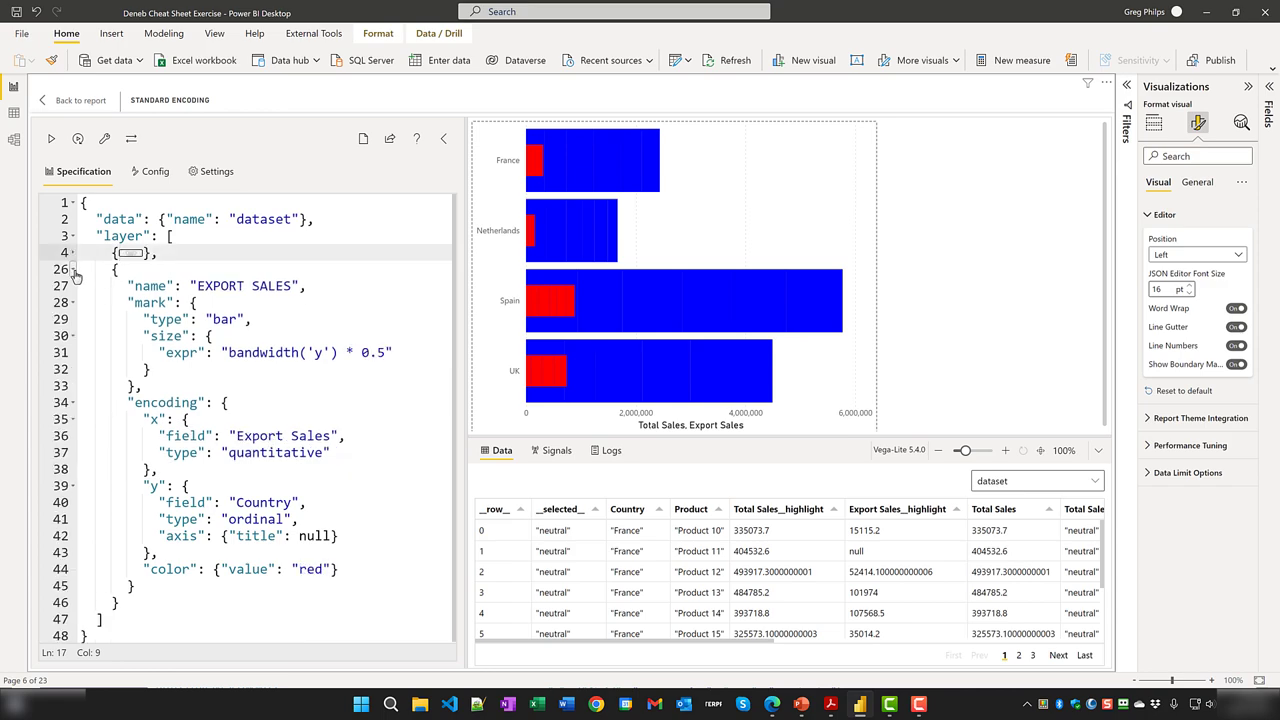
click(74, 269)
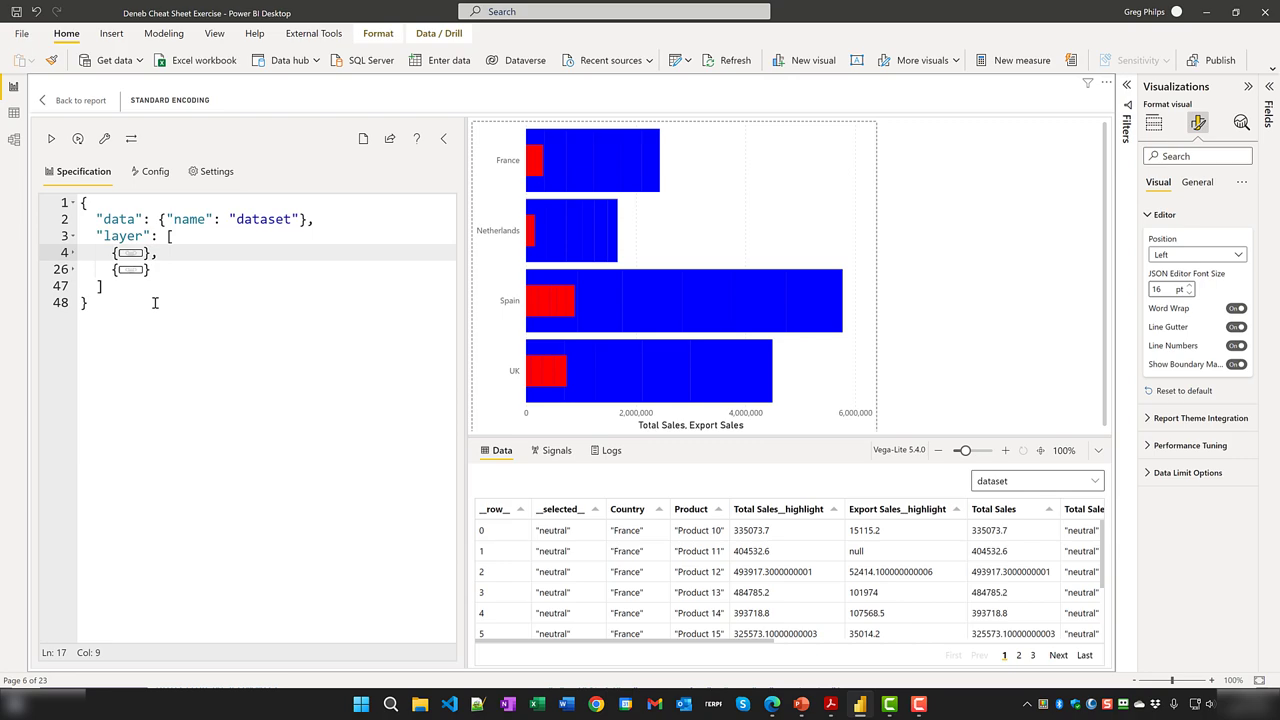
click(73, 253)
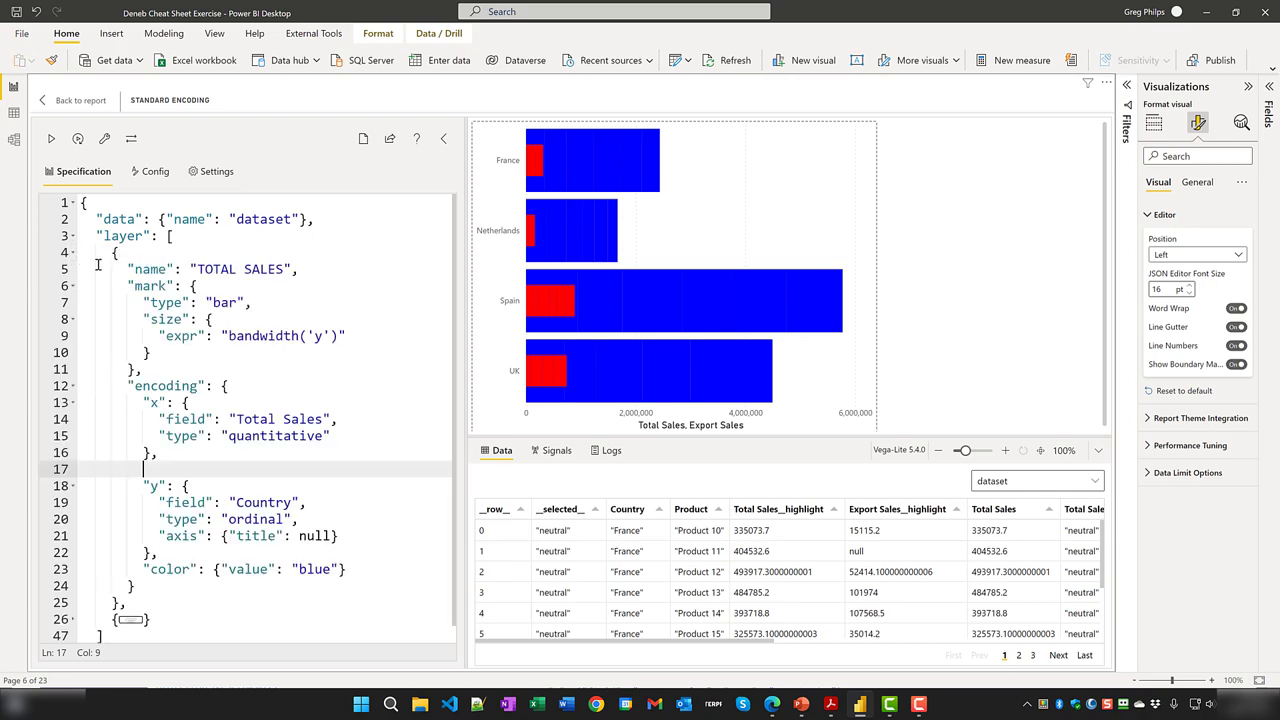
drag(244, 302, 45, 281)
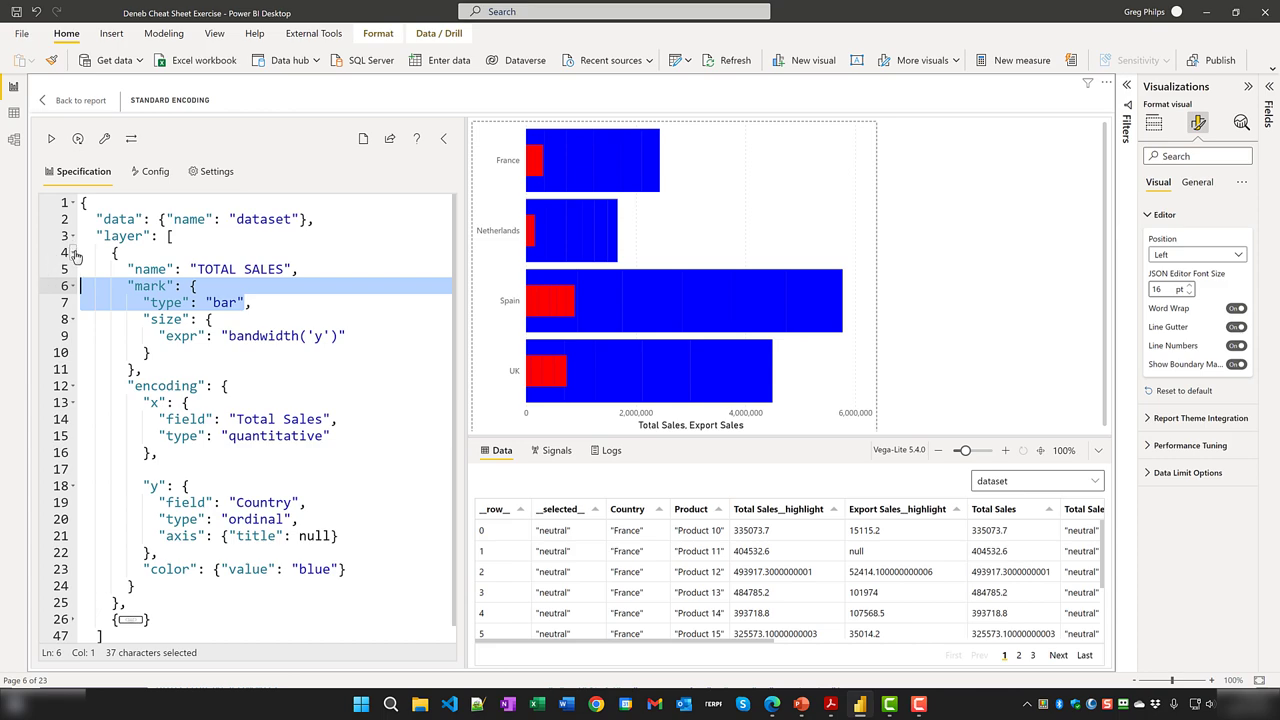
click(73, 253)
- Expand the EXPORT SALES layer, select its mark block, and fold it again
click(73, 270)
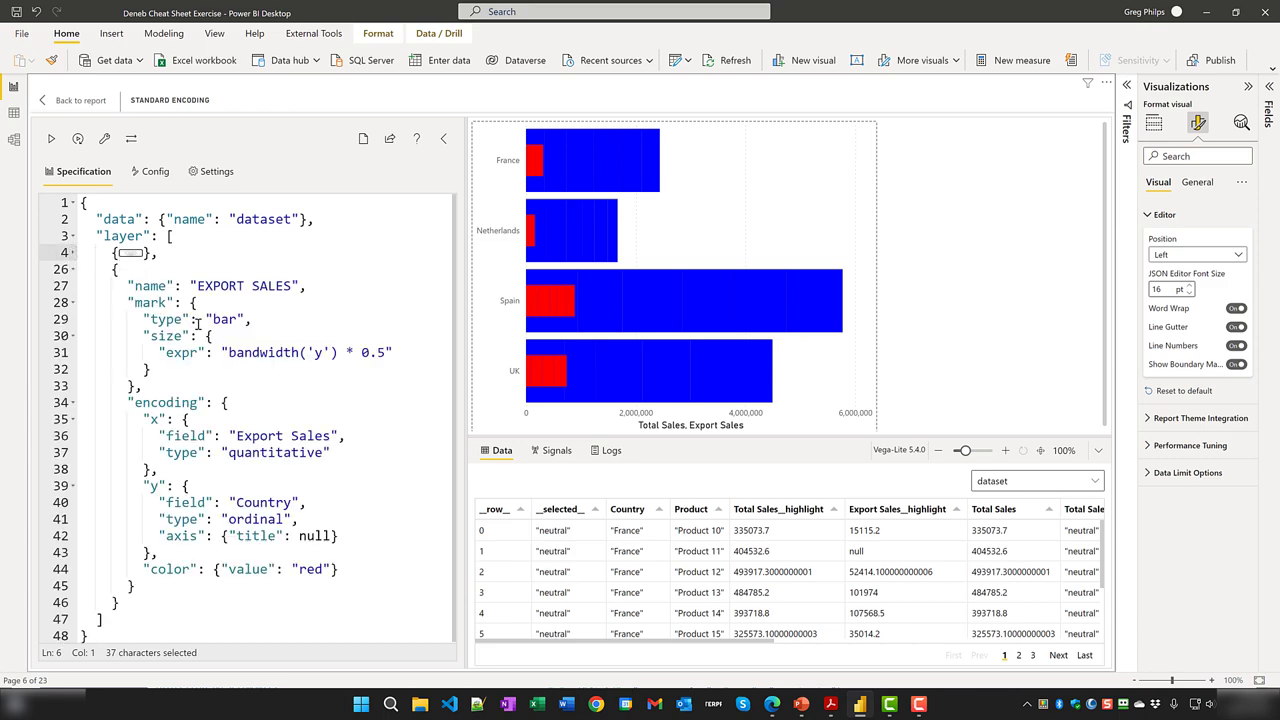
click(250, 319)
drag(250, 319, 75, 302)
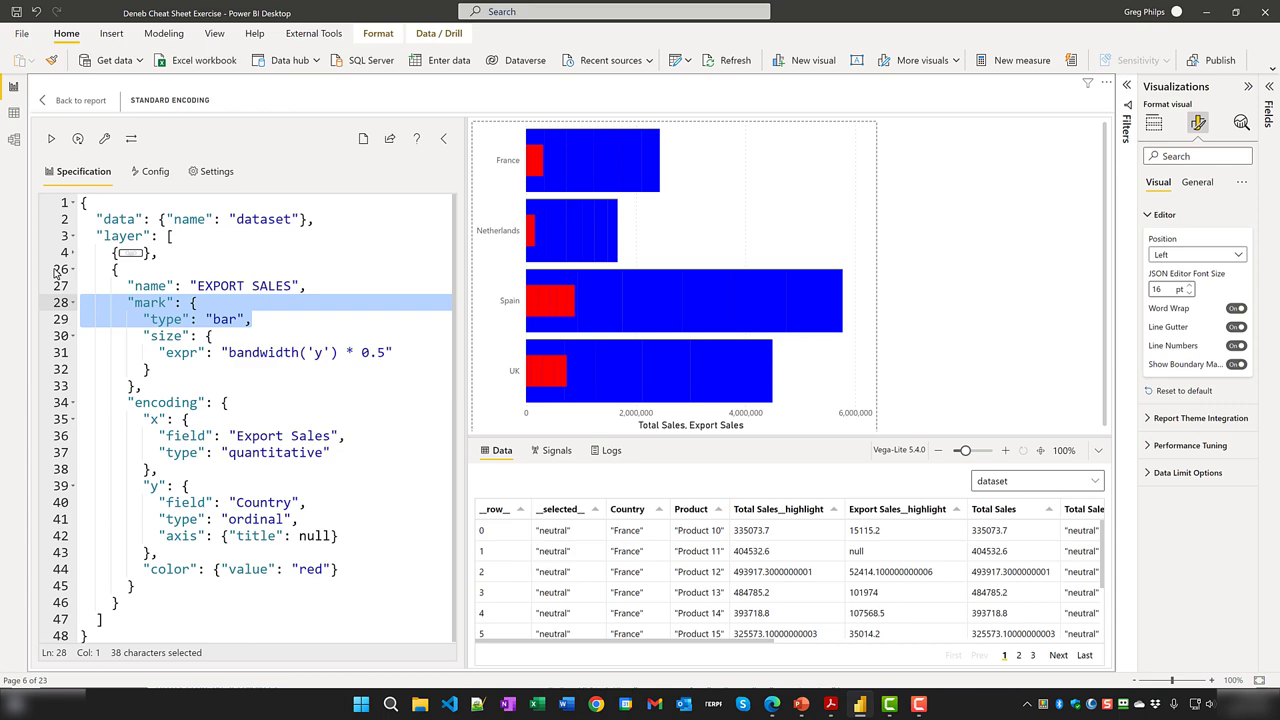
click(73, 270)
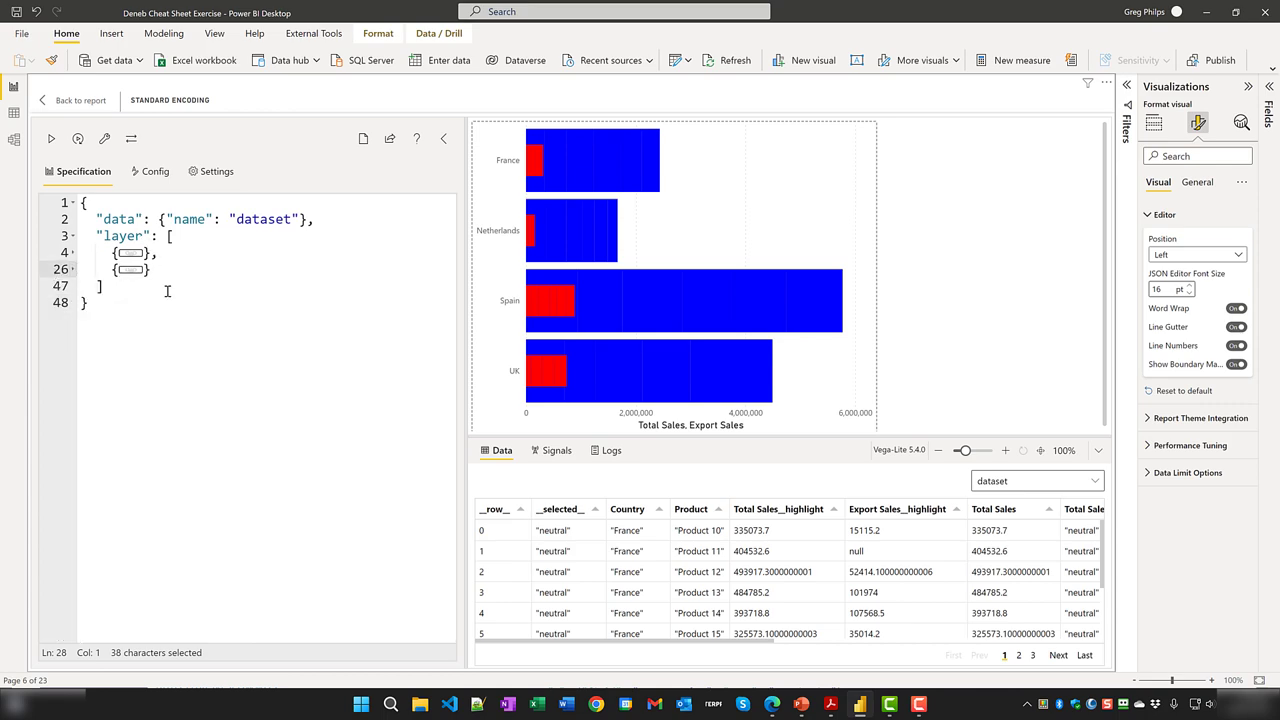
- Apply the Standard Encoding changes and open the Shared Encoding visual's Deneb spec
click(78, 102)
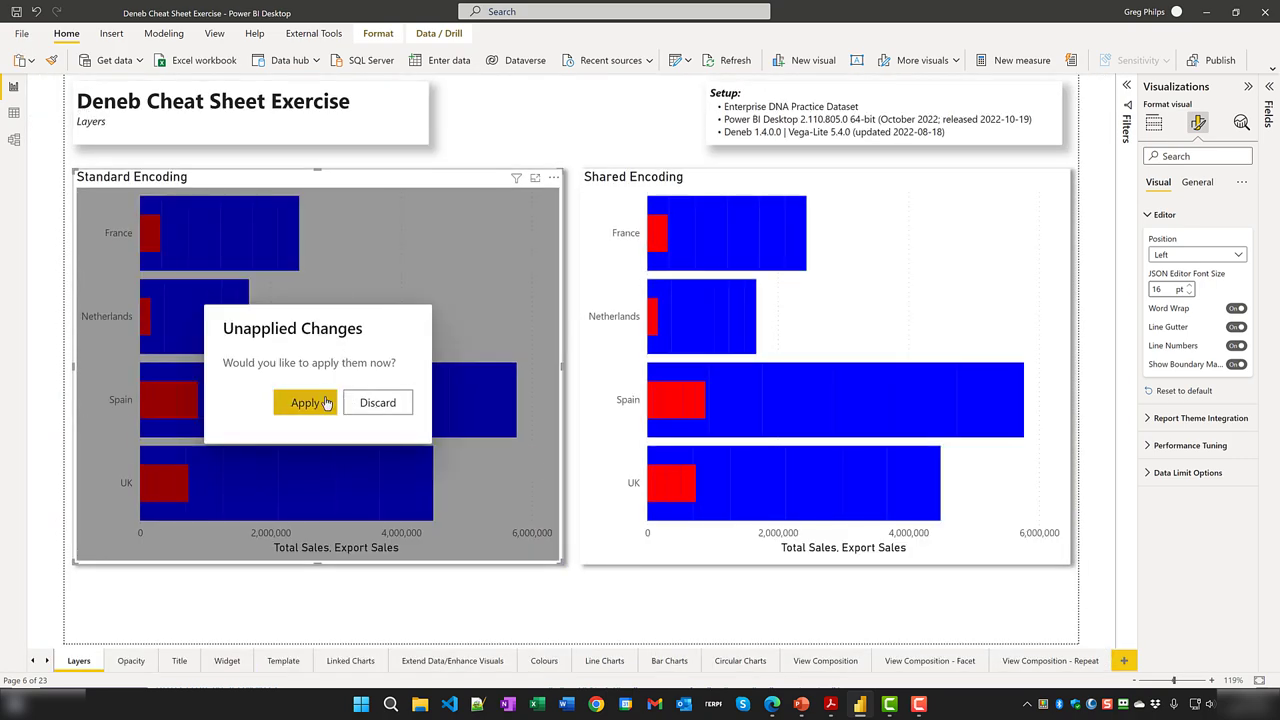
click(306, 403)
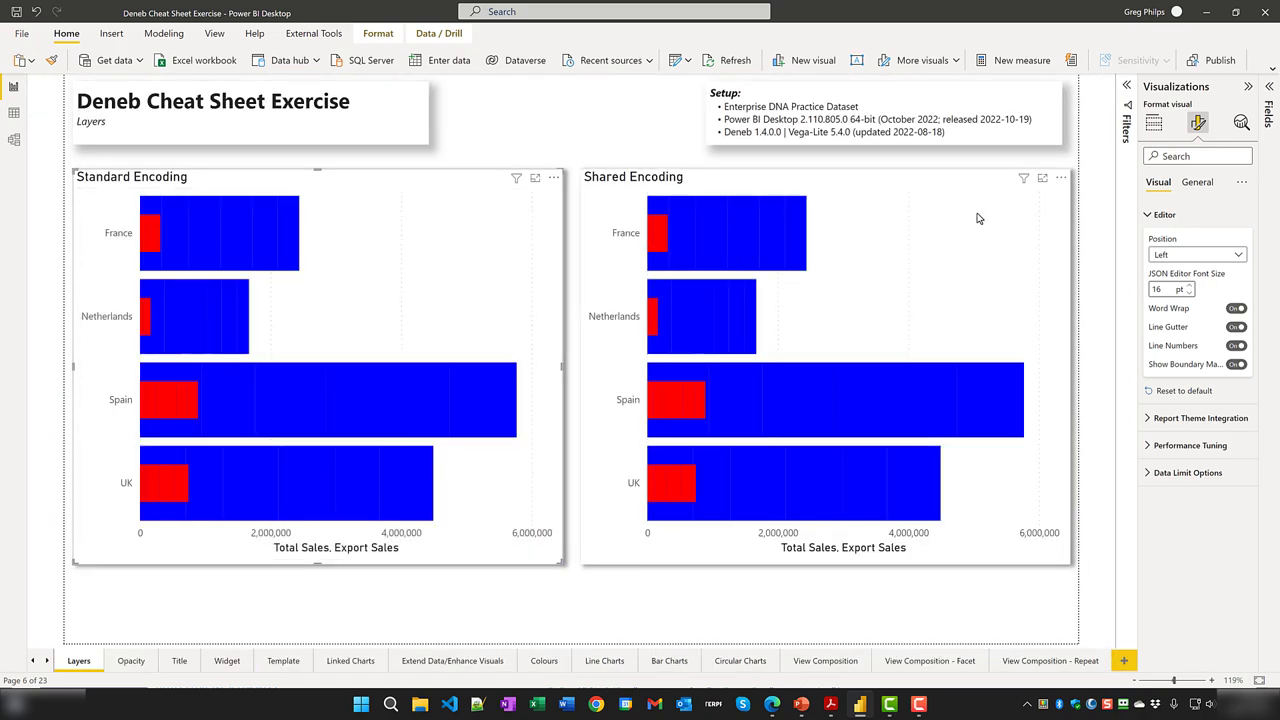
click(1061, 178)
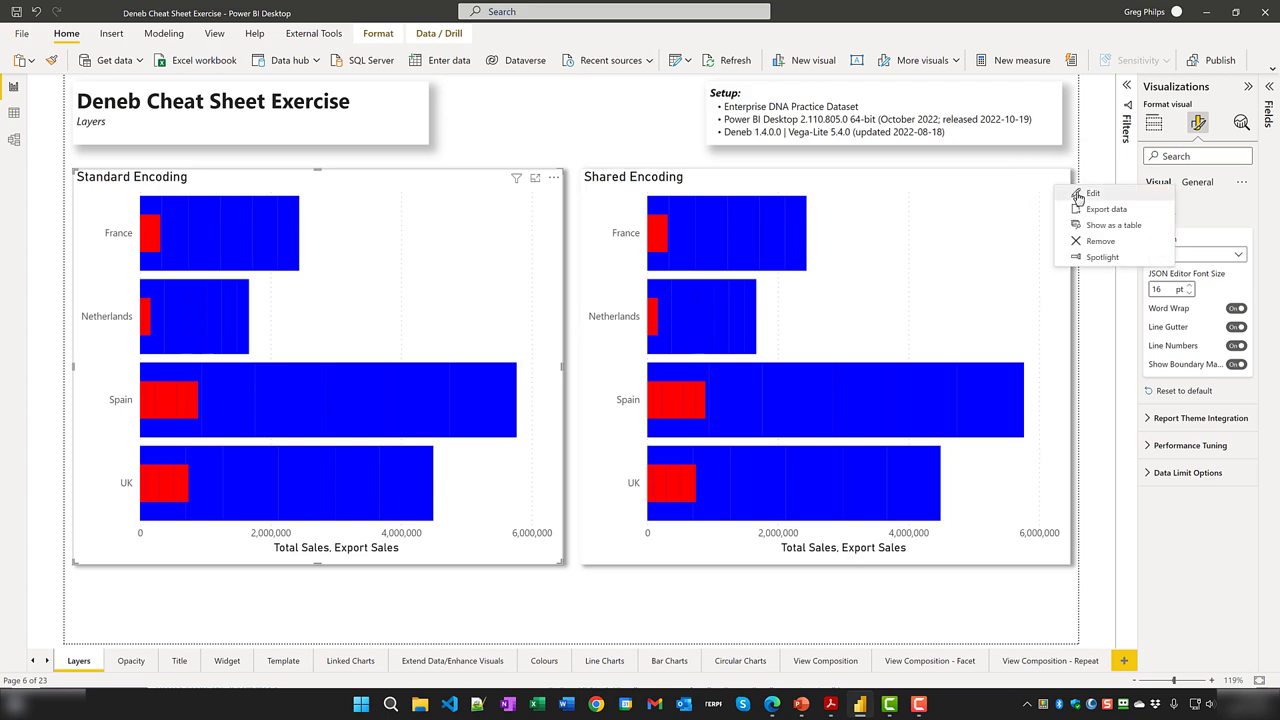
click(1078, 196)
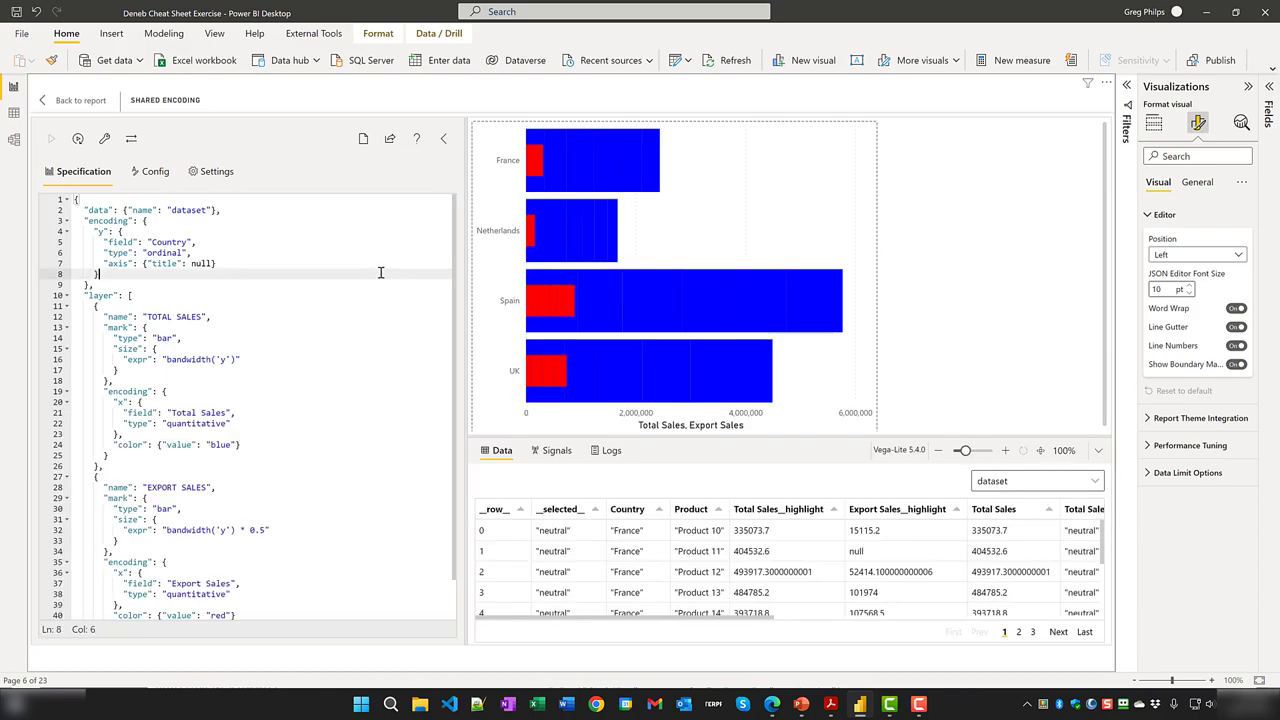
- Change the JSON editor font size from 10 to 16 pt
click(380, 273)
drag(1168, 289, 1137, 299)
text(16)
key(Return)
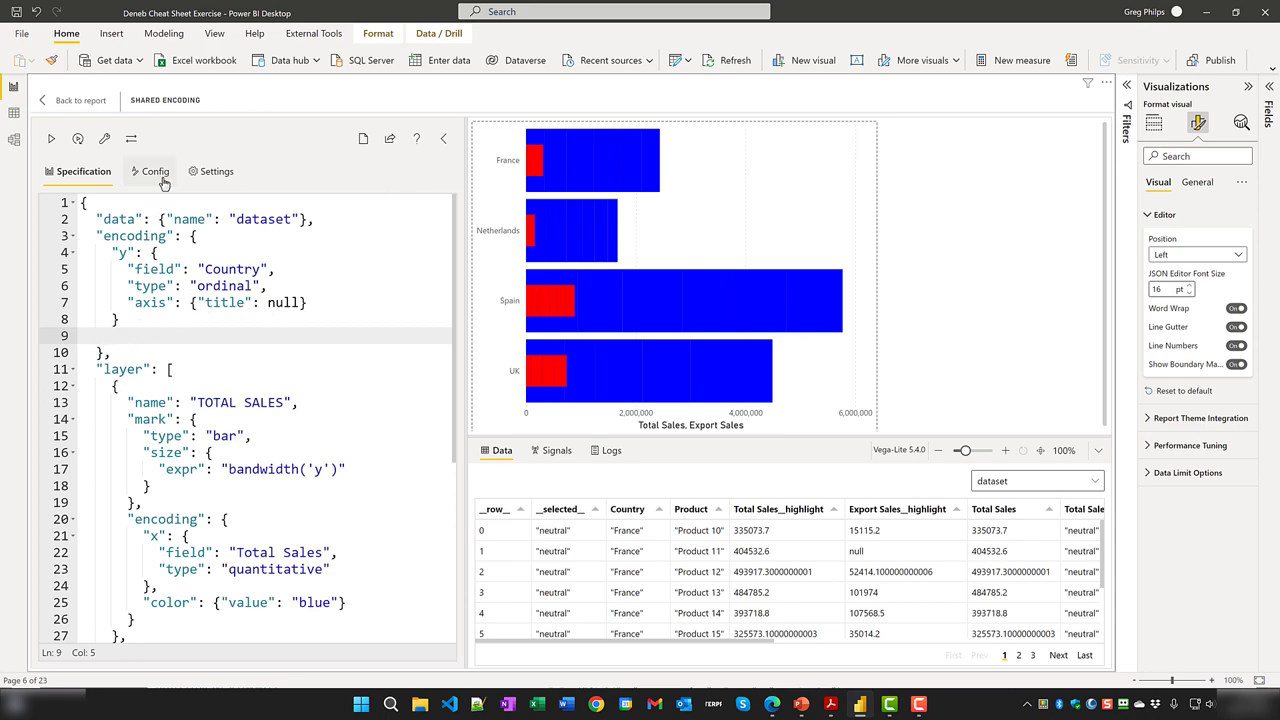
- Auto-format the spec, review the shared and per-layer encoding blocks, fold both layers, and switch to the cheat sheet PDF
click(105, 140)
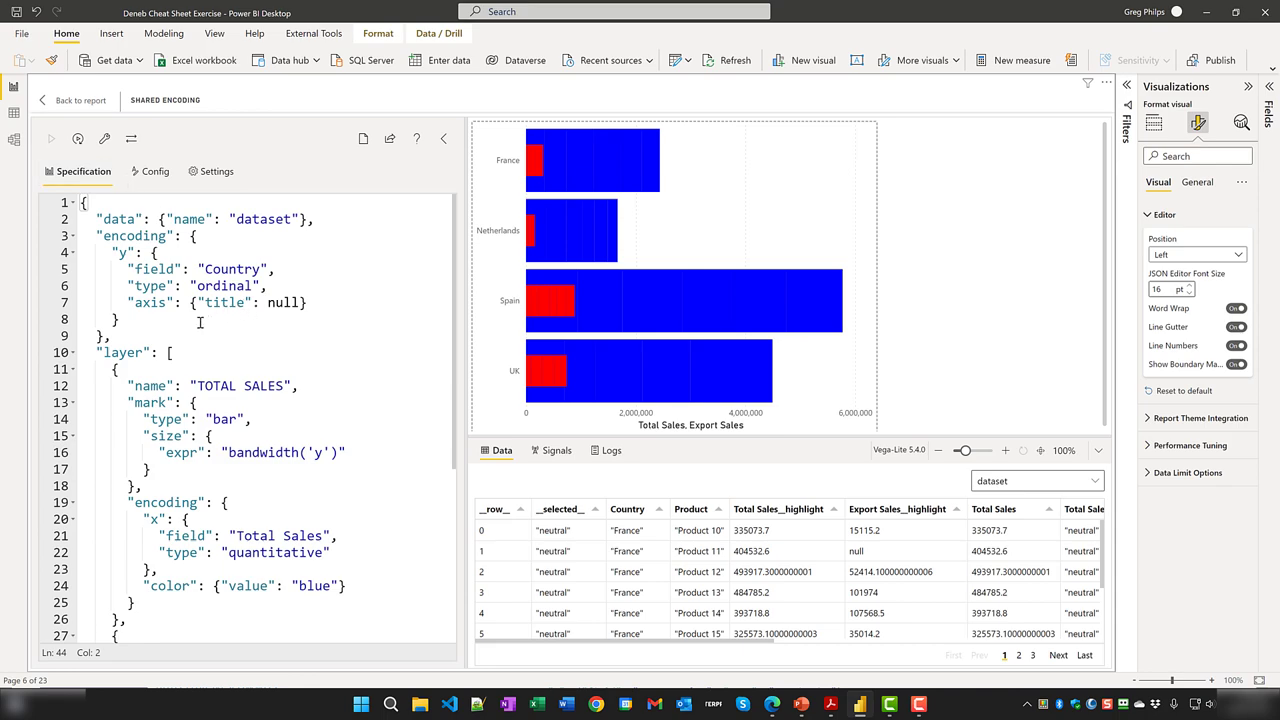
drag(125, 337, 80, 236)
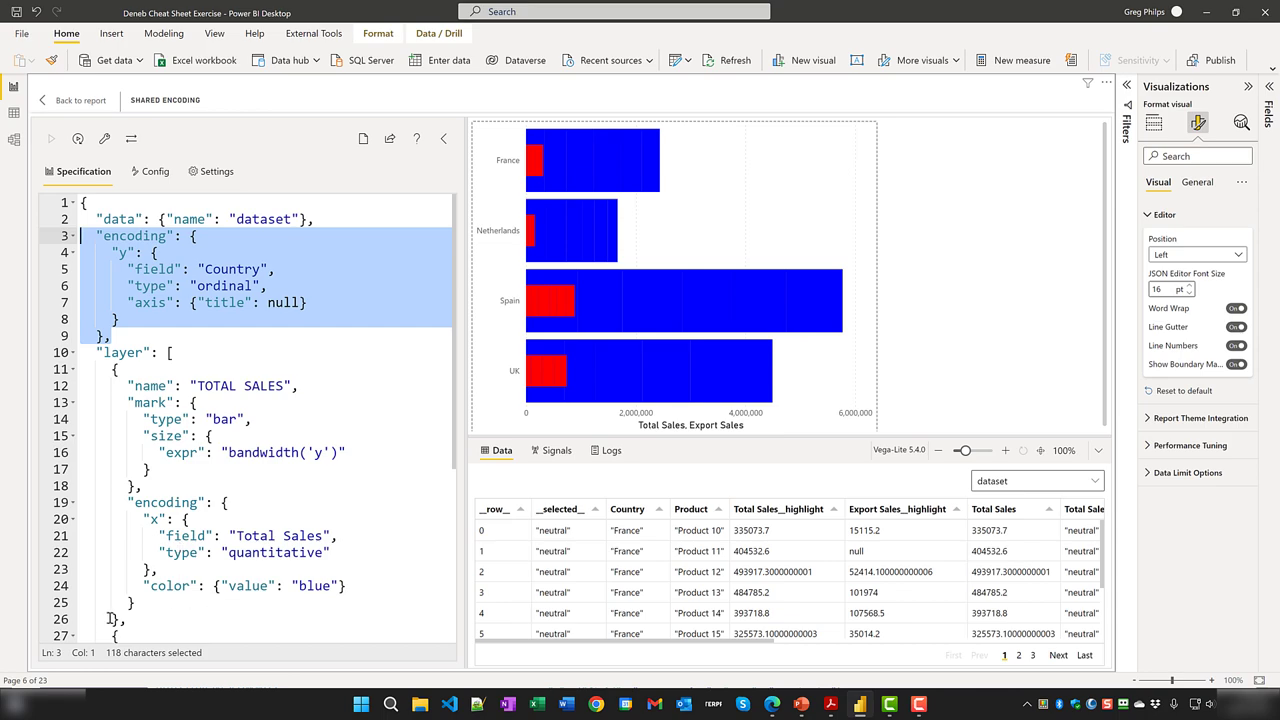
drag(139, 604, 80, 503)
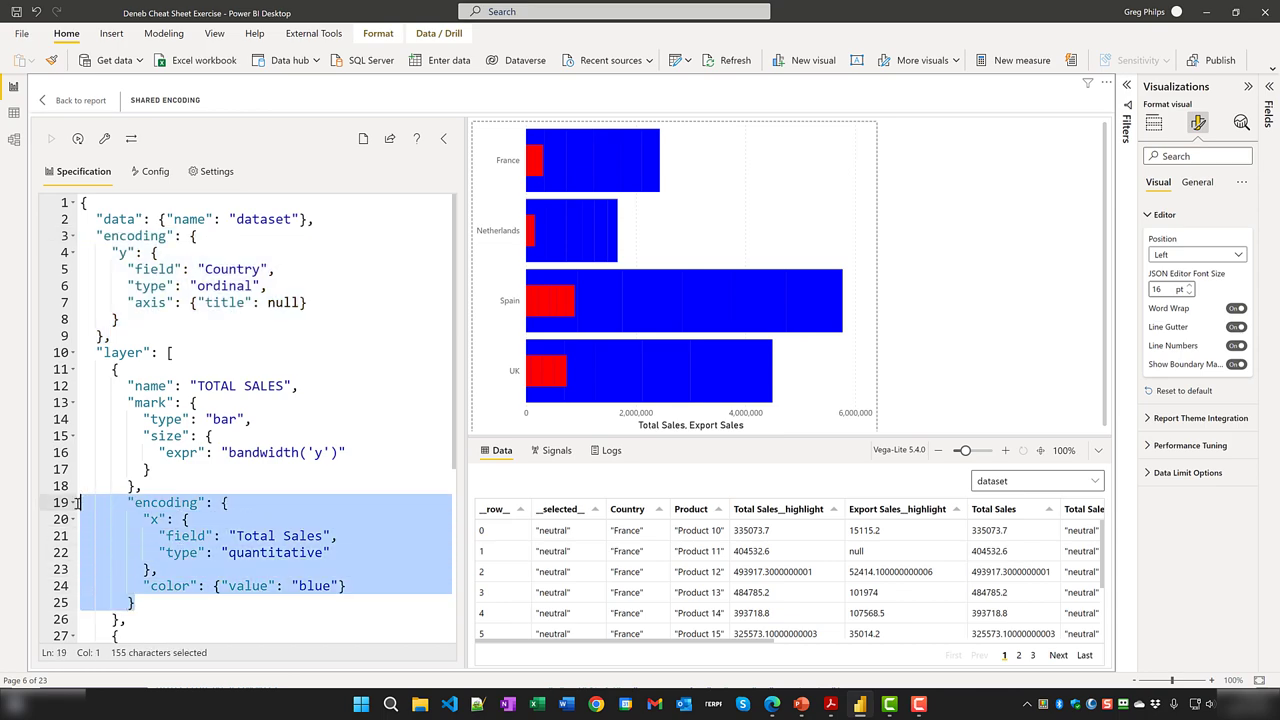
click(73, 369)
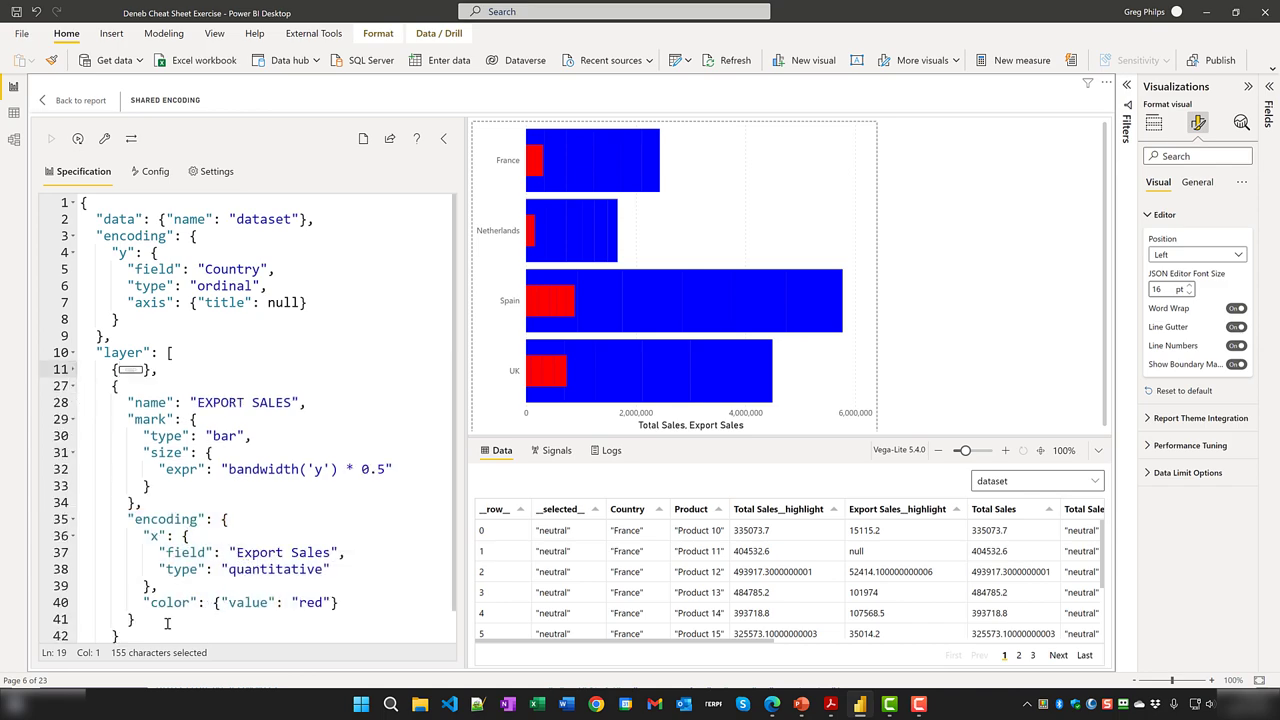
drag(135, 620, 78, 519)
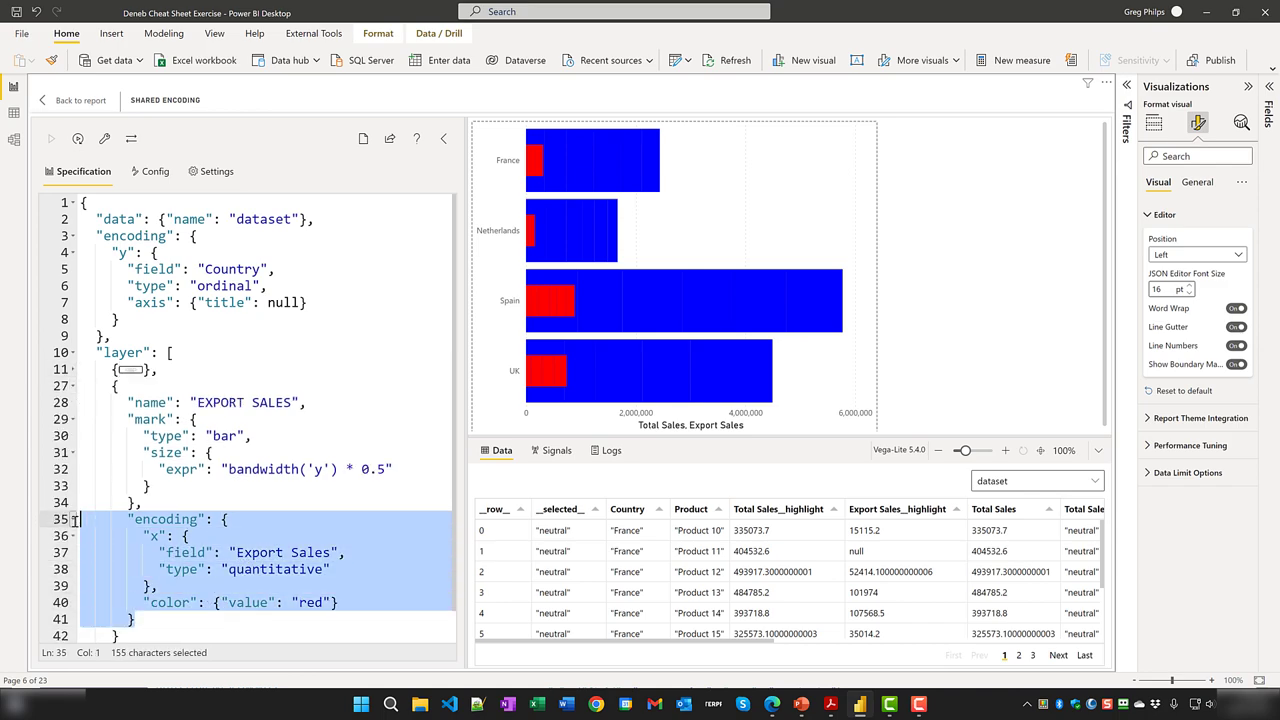
click(74, 386)
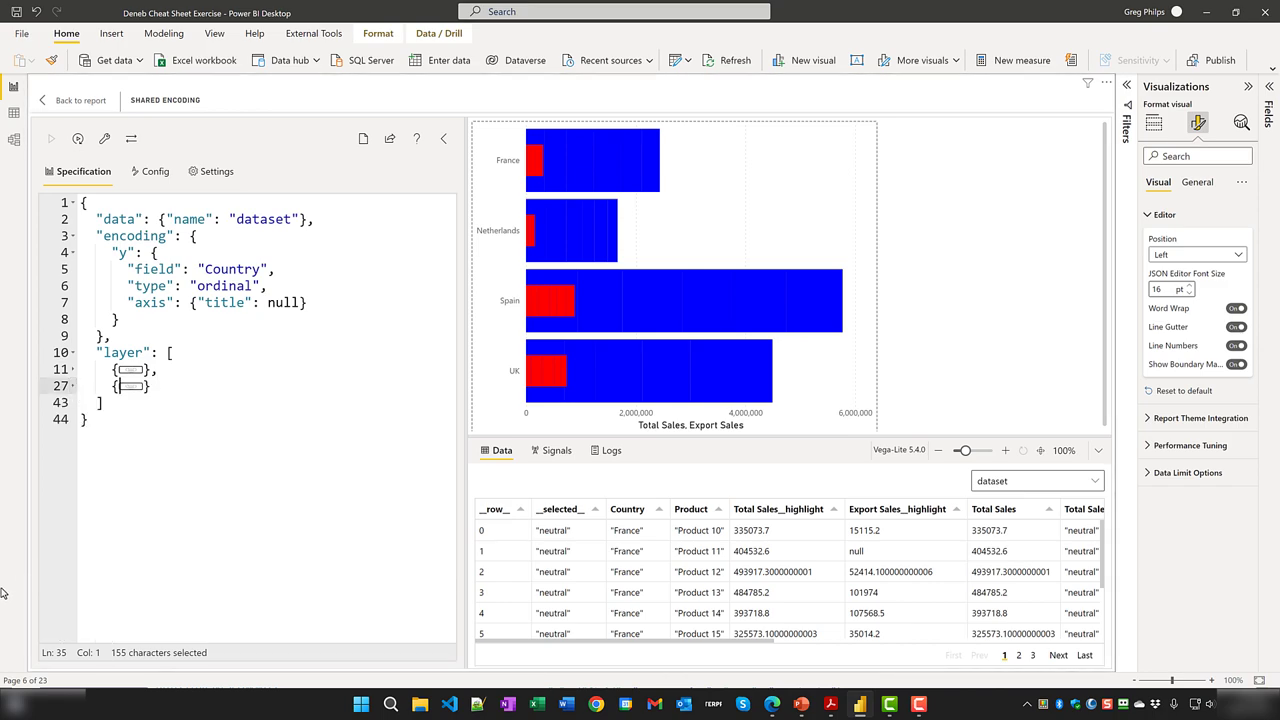
key(alt+Tab)
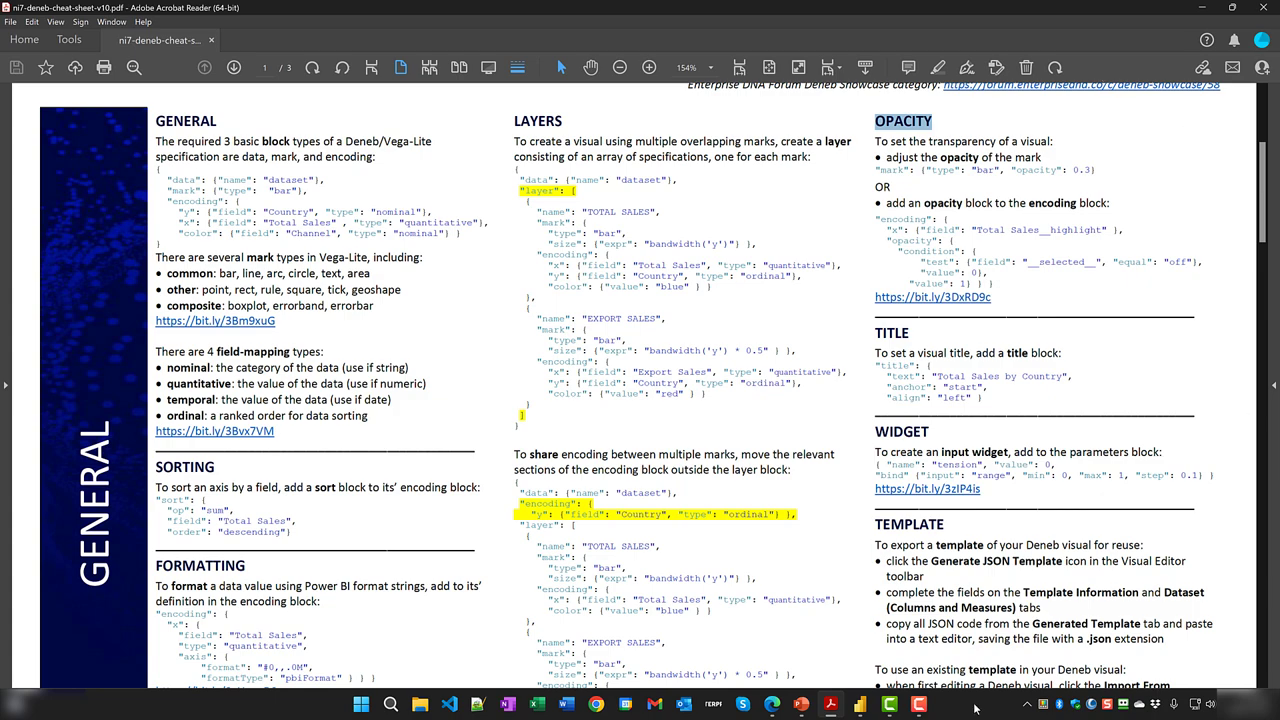
- Return to Power BI Desktop and open the Opacity chart's Deneb spec
click(859, 704)
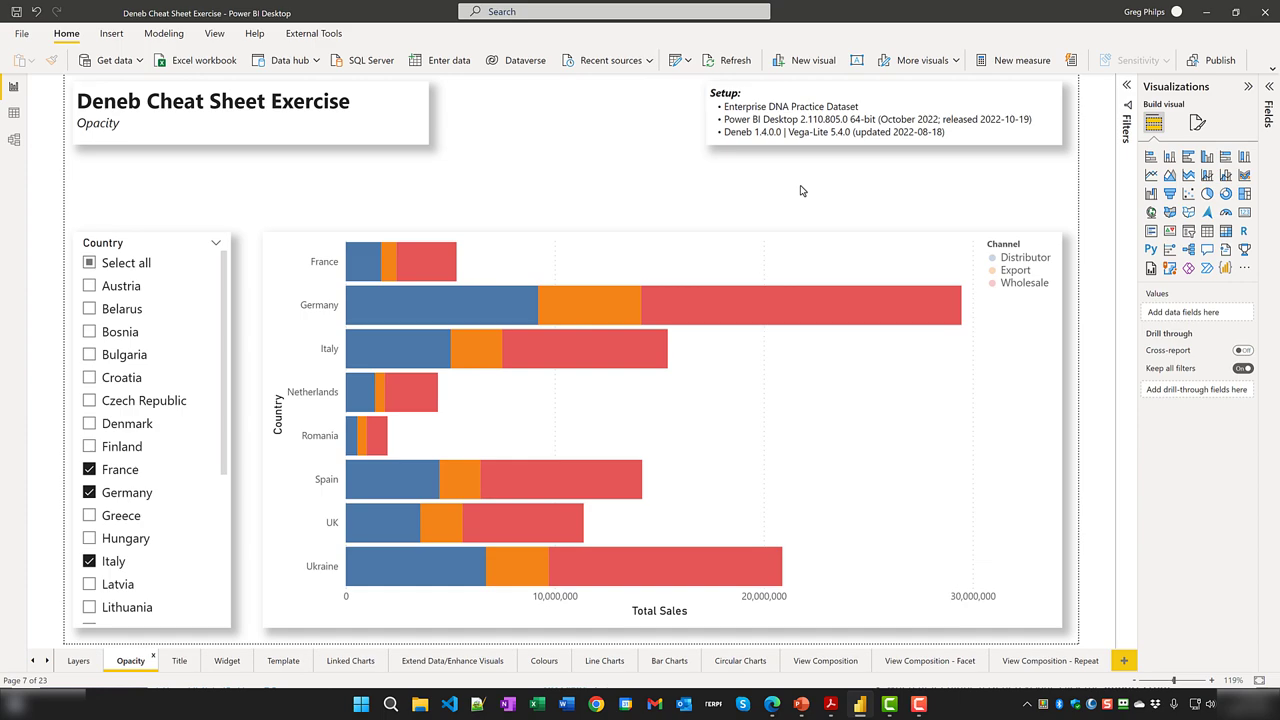
click(1052, 229)
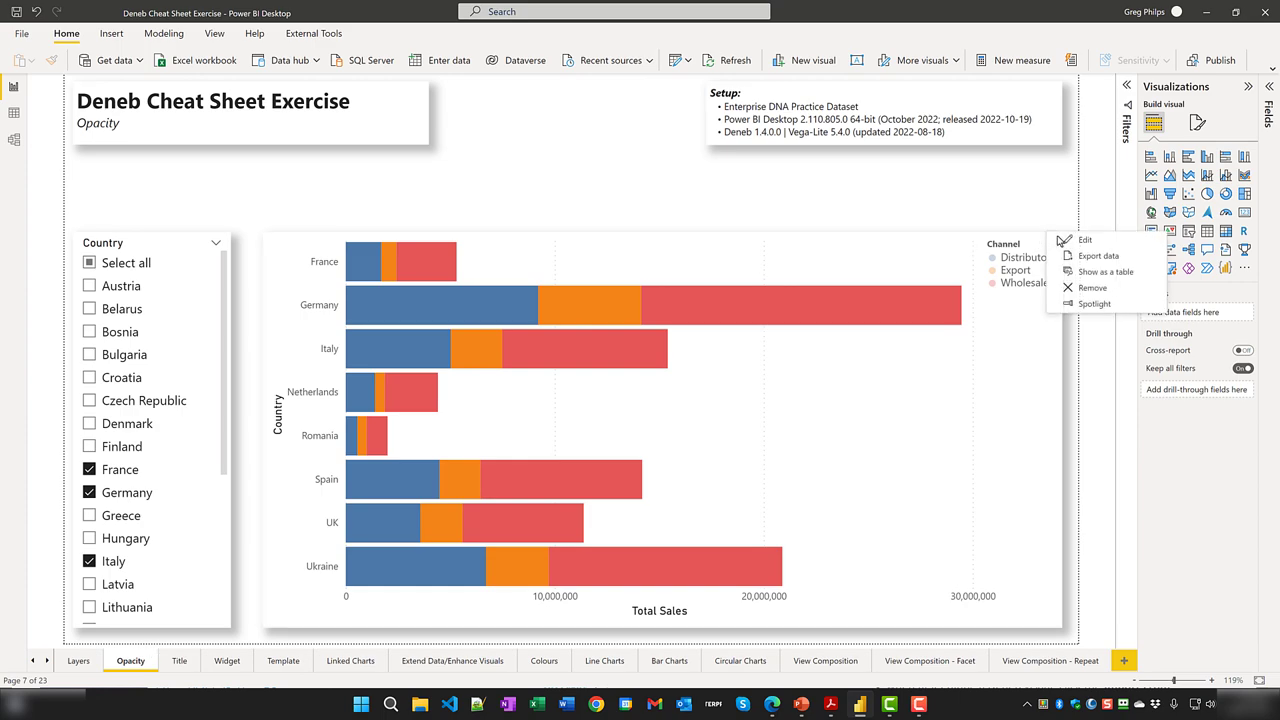
click(1065, 240)
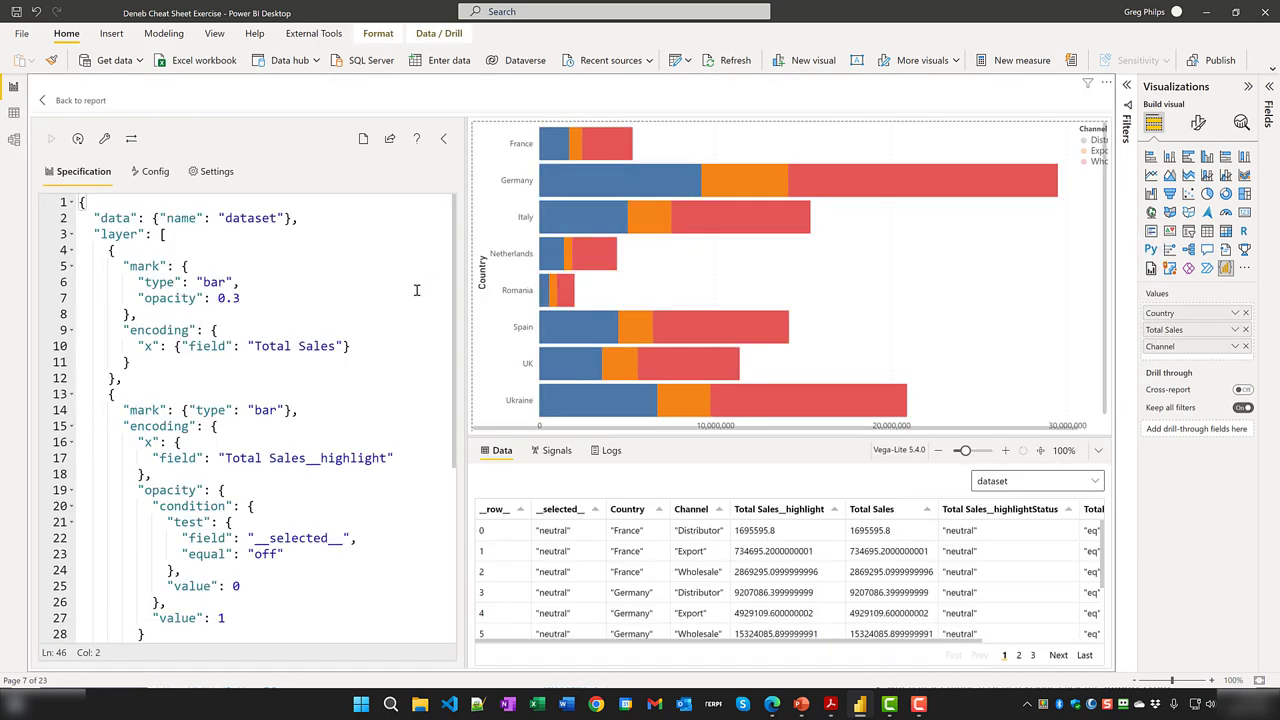
- Select the first layer's opacity 0.3, fold that layer, and select the second layer's opacity condition
drag(244, 298, 36, 302)
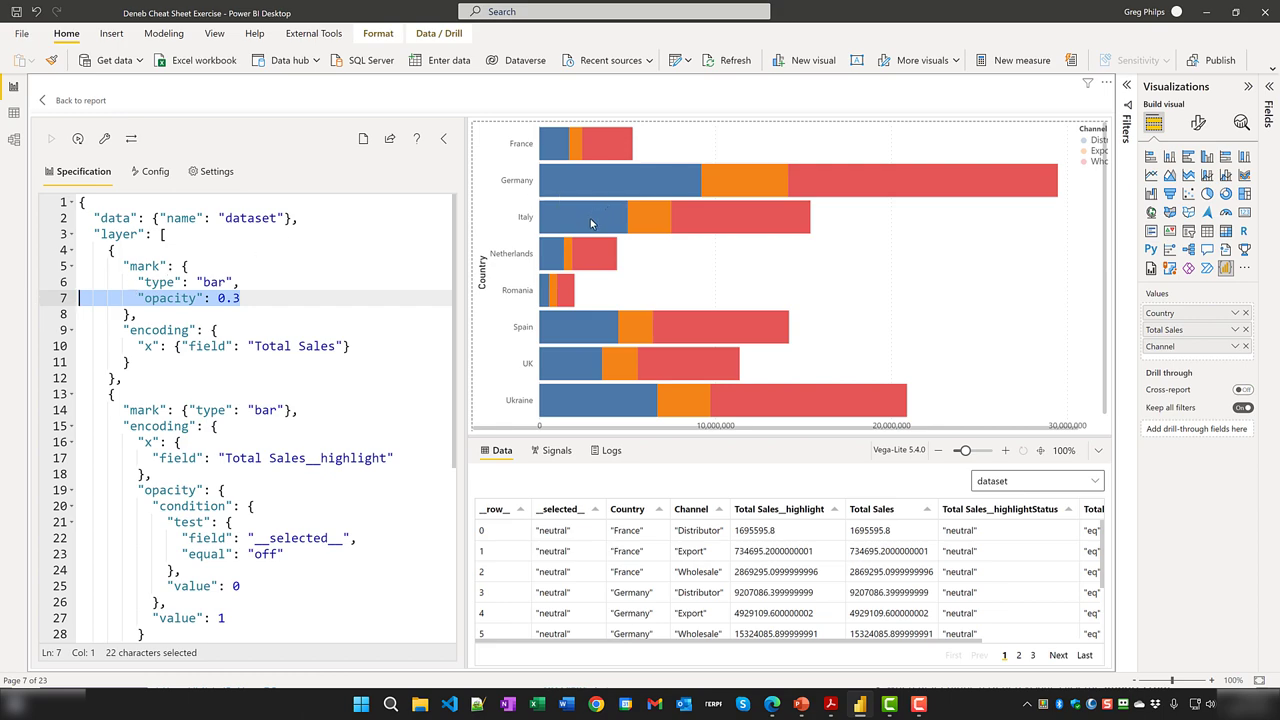
click(71, 252)
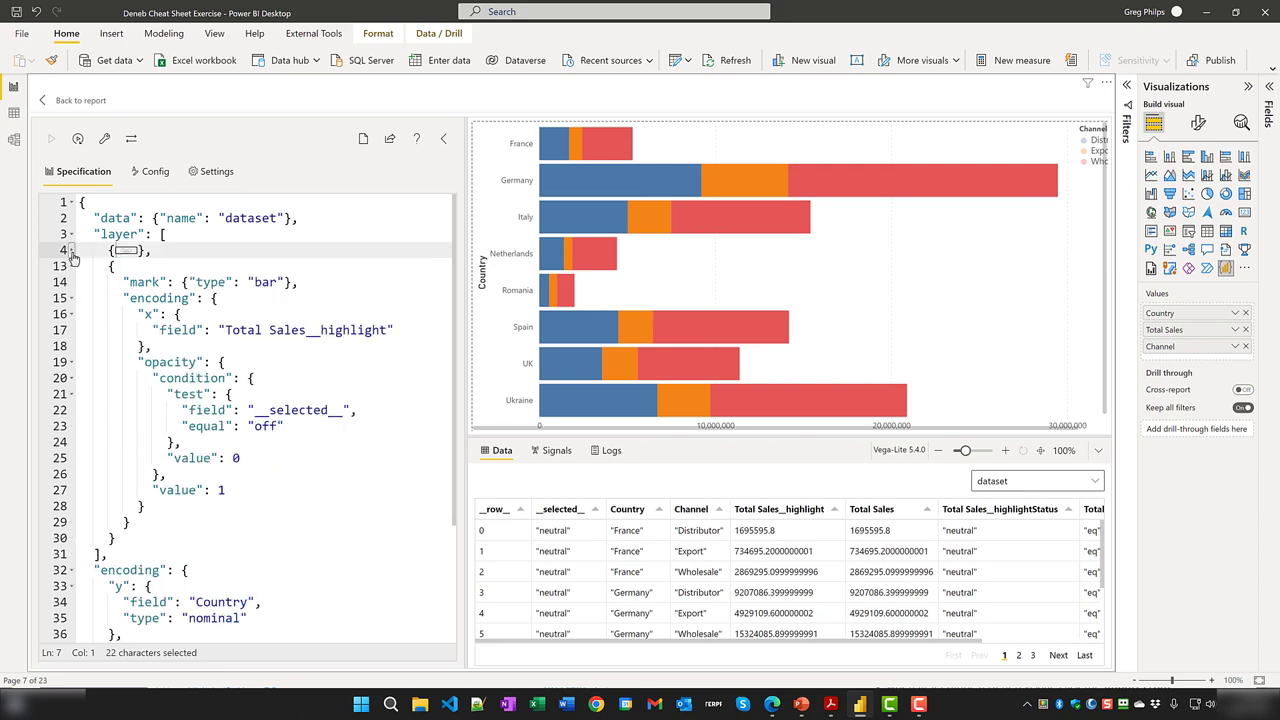
click(71, 252)
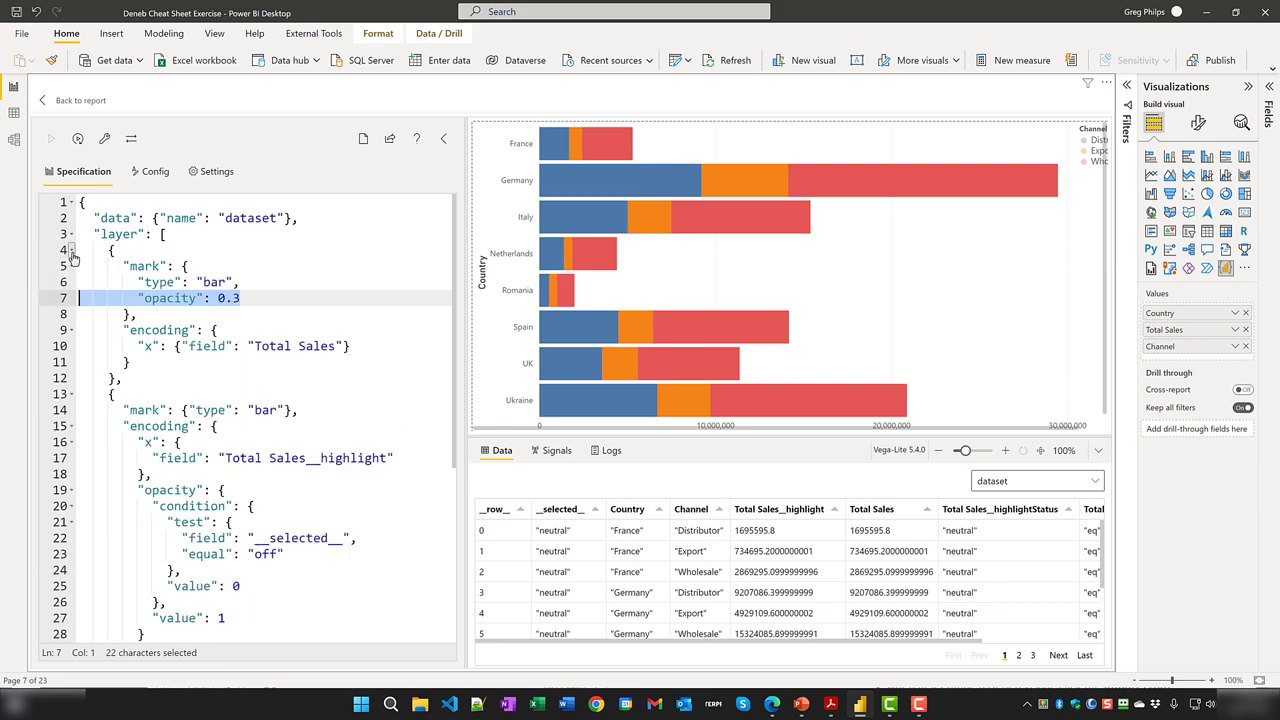
click(71, 252)
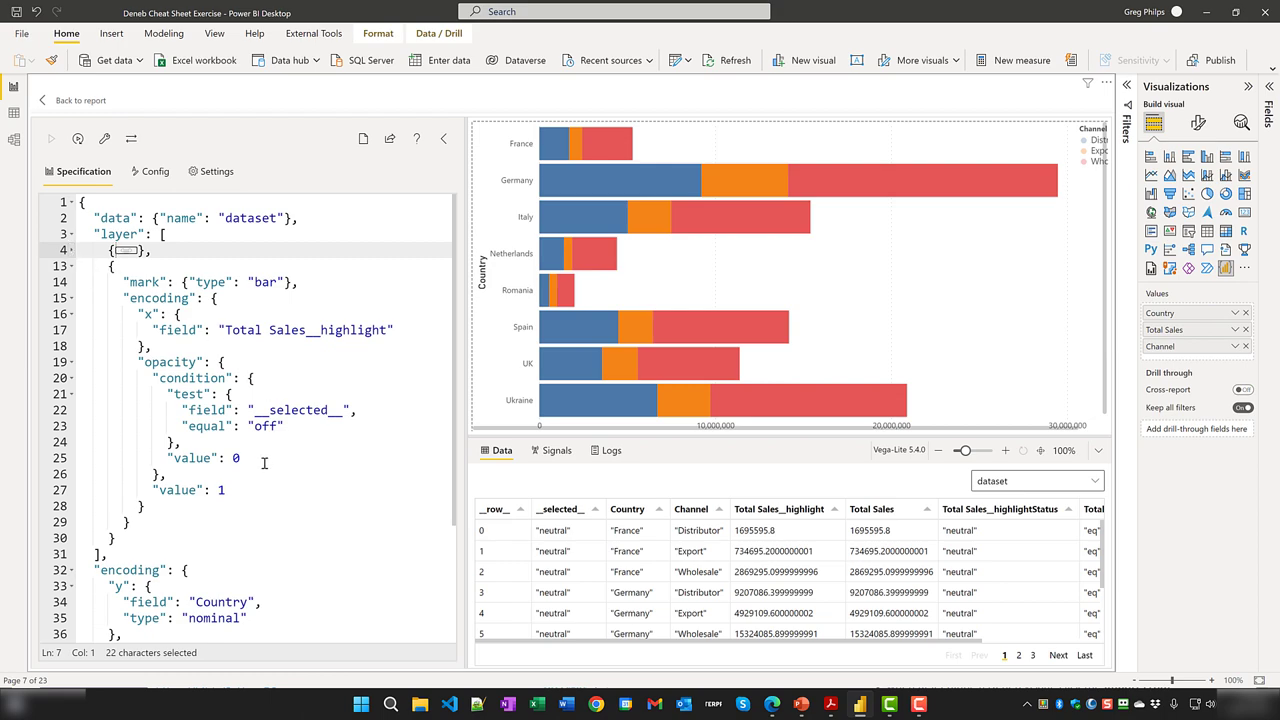
drag(145, 506, 68, 365)
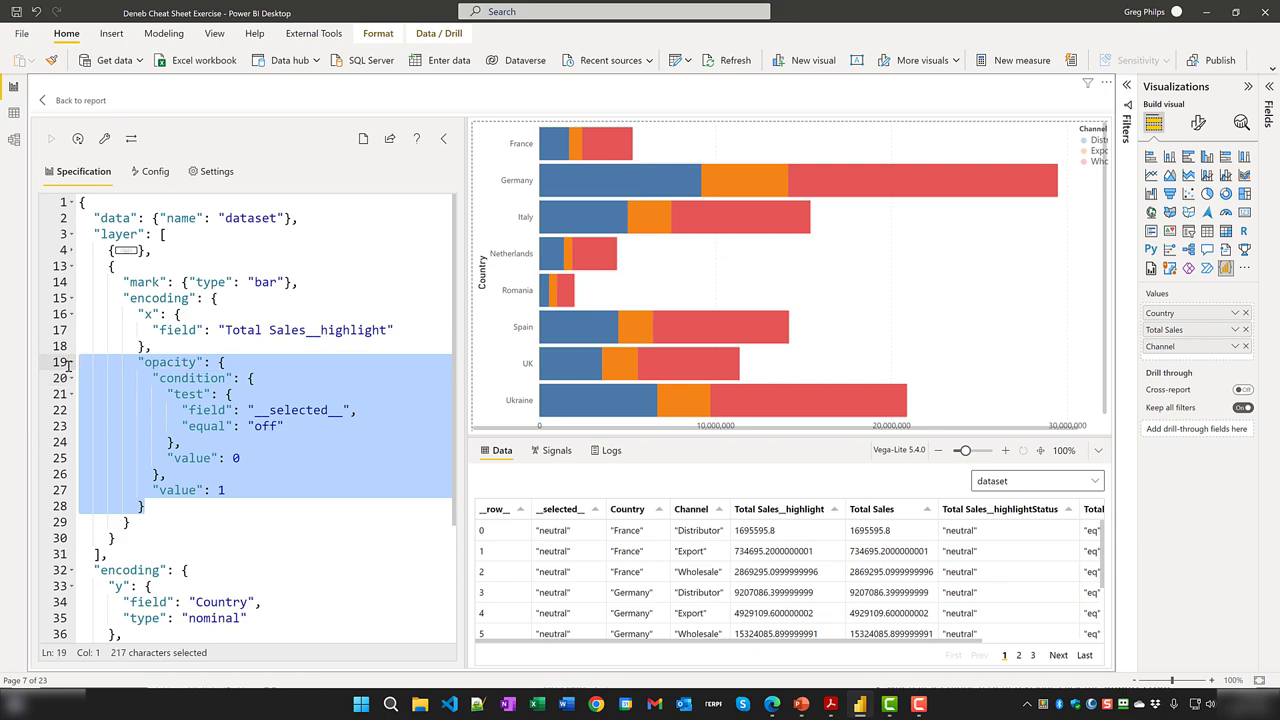
- Select the Germany Distributor, Export and Wholesale bars one at a time so the others fade
click(667, 190)
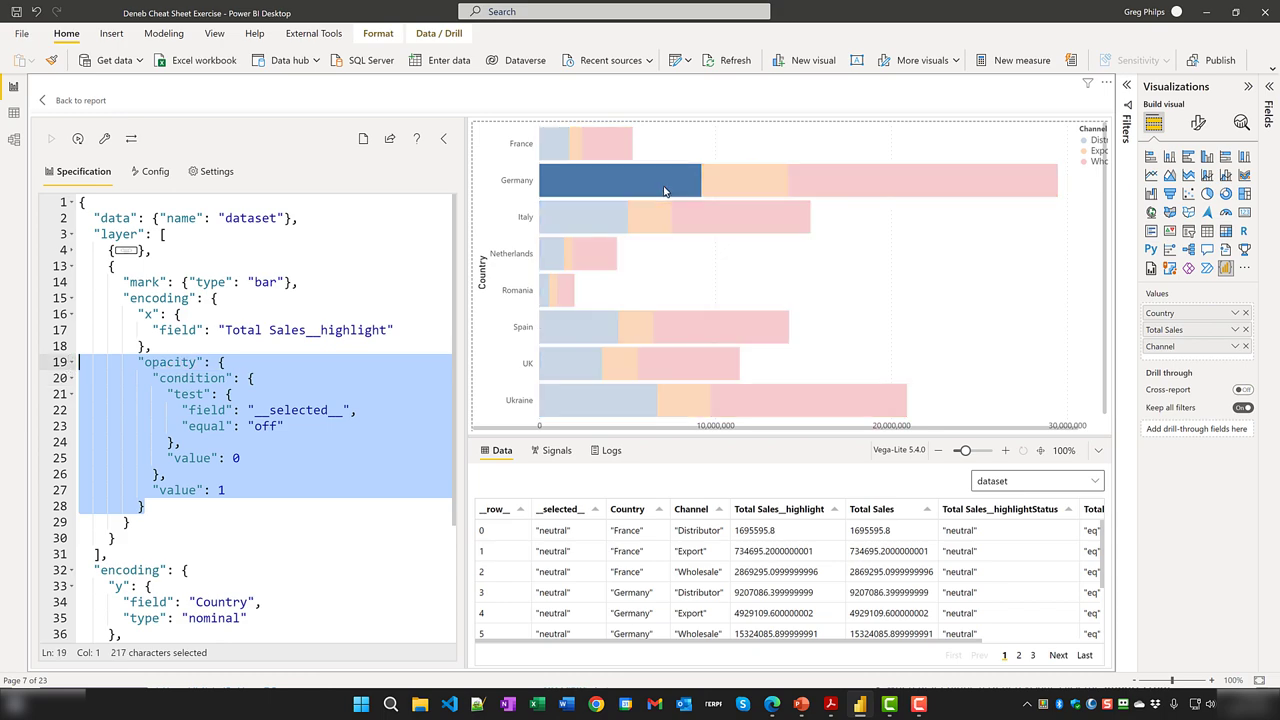
click(750, 189)
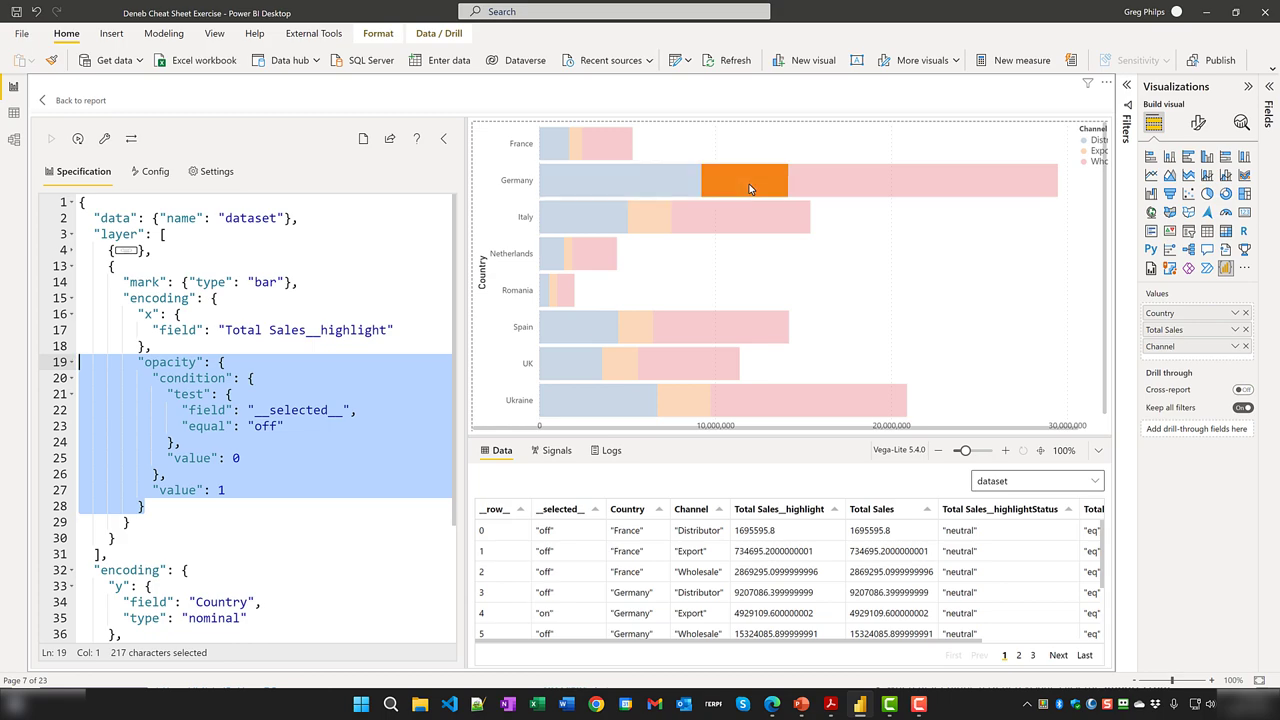
click(834, 190)
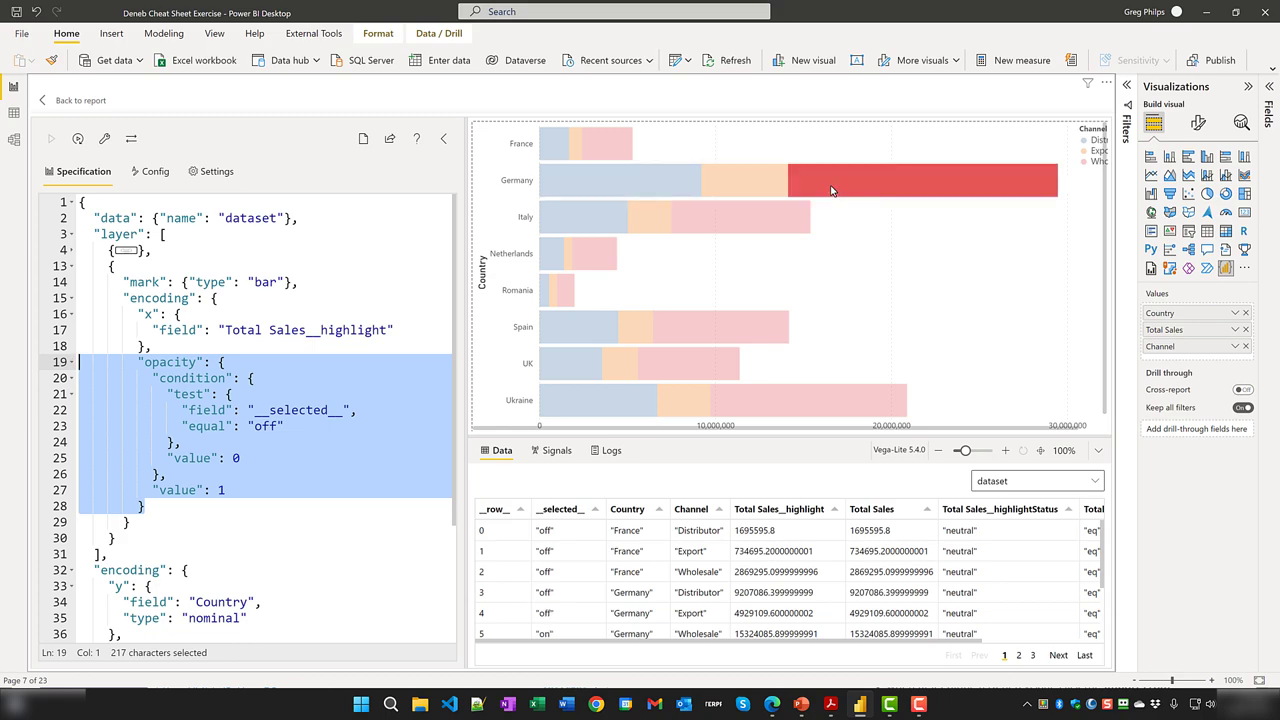
- Multi-select Germany Export and Distributor plus Italy Wholesale, Export and Distributor bars, then switch to the PDF
ctrl+click(755, 186)
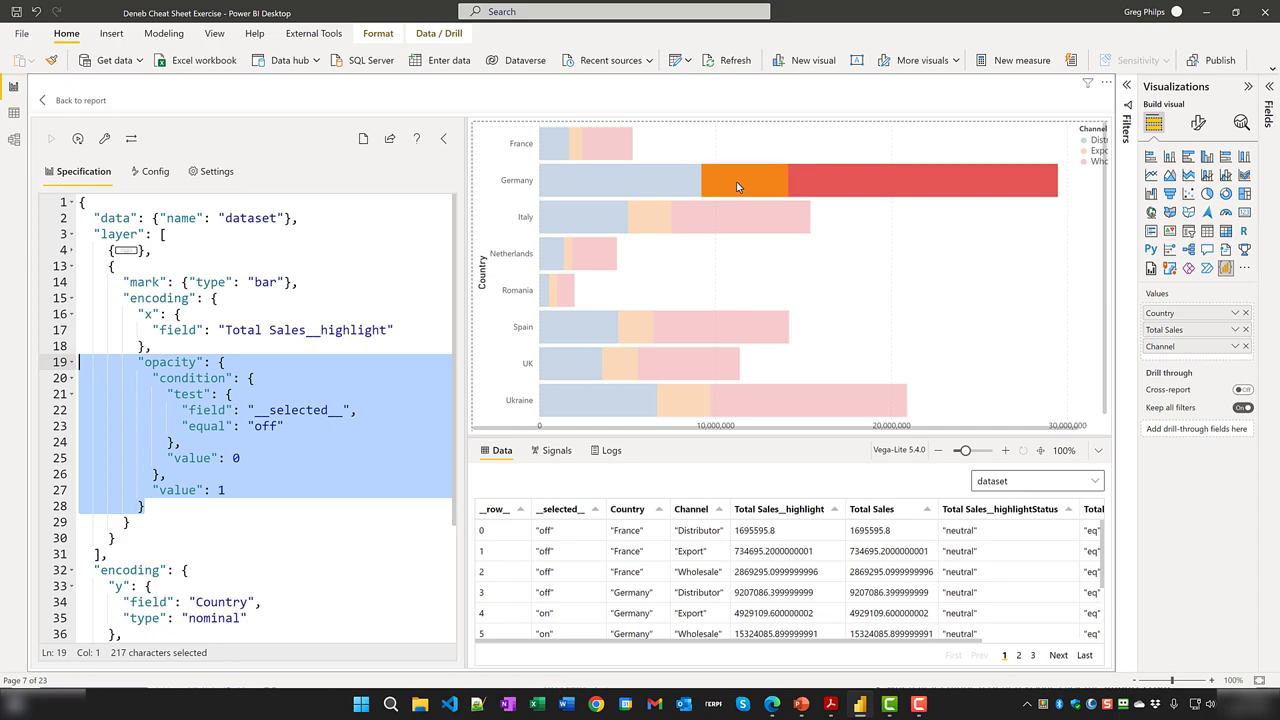
ctrl+click(657, 187)
ctrl+click(705, 222)
ctrl+click(657, 229)
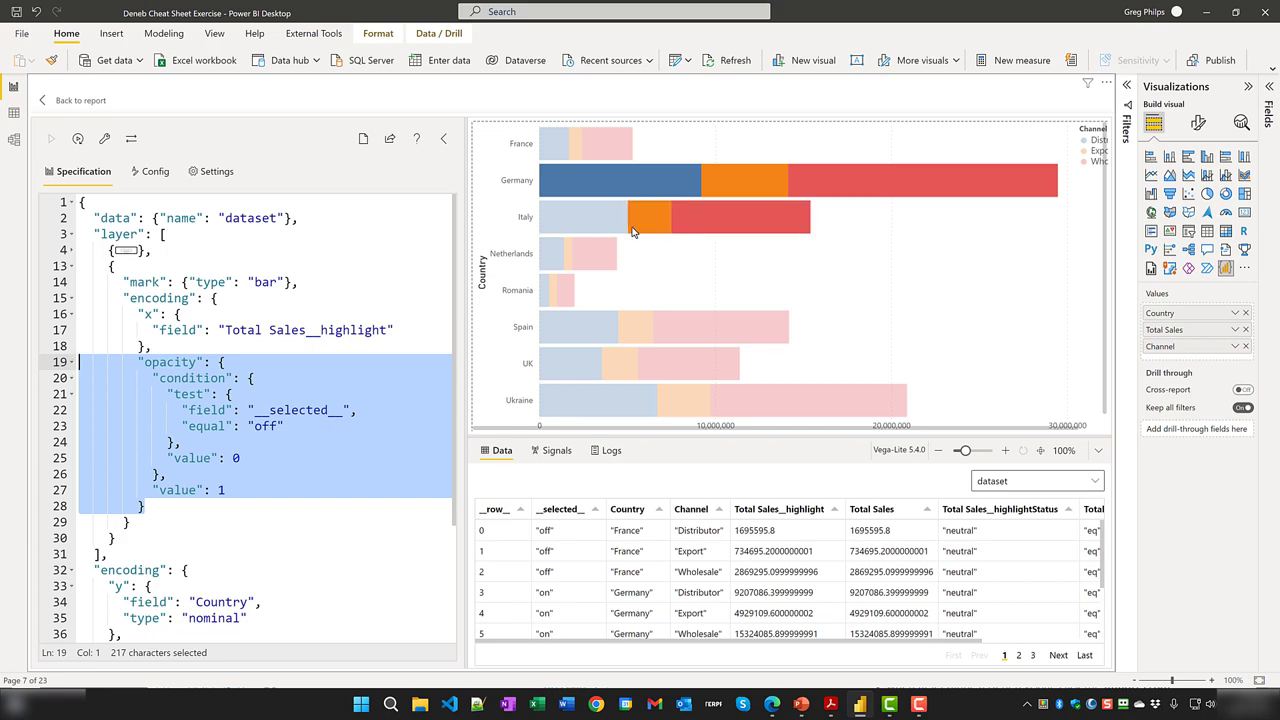
ctrl+click(595, 221)
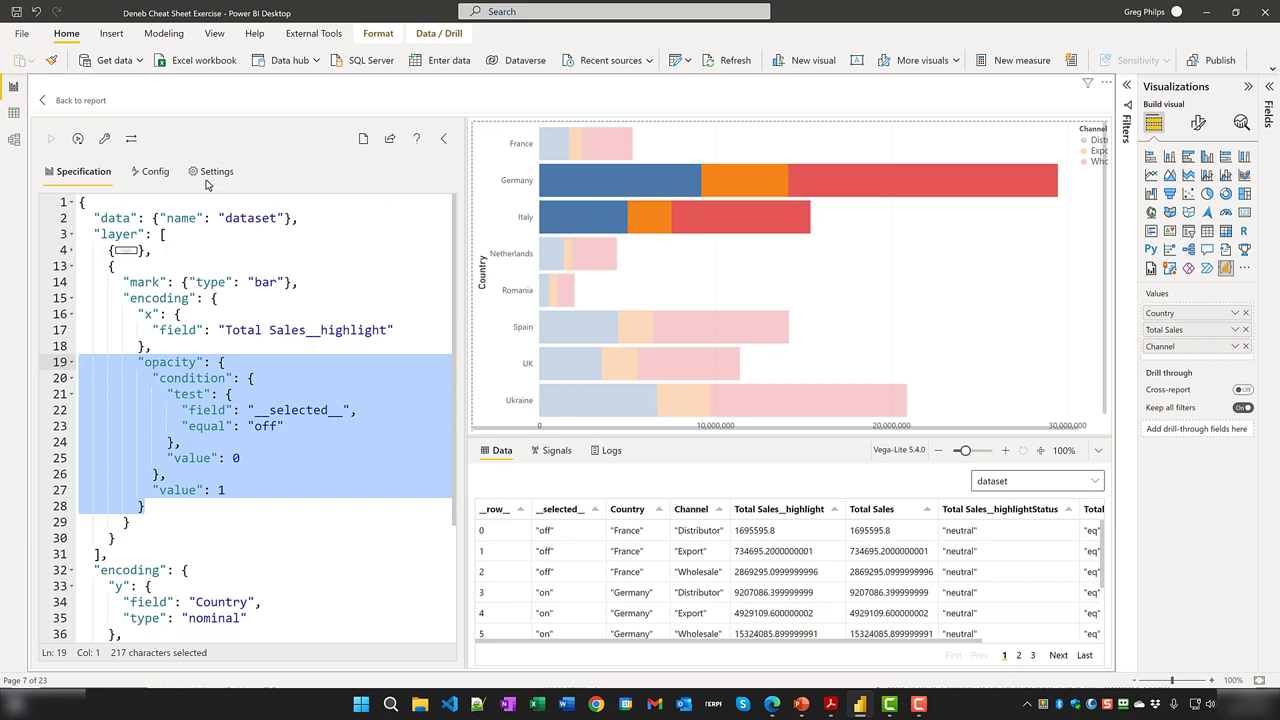
key(alt+Tab)
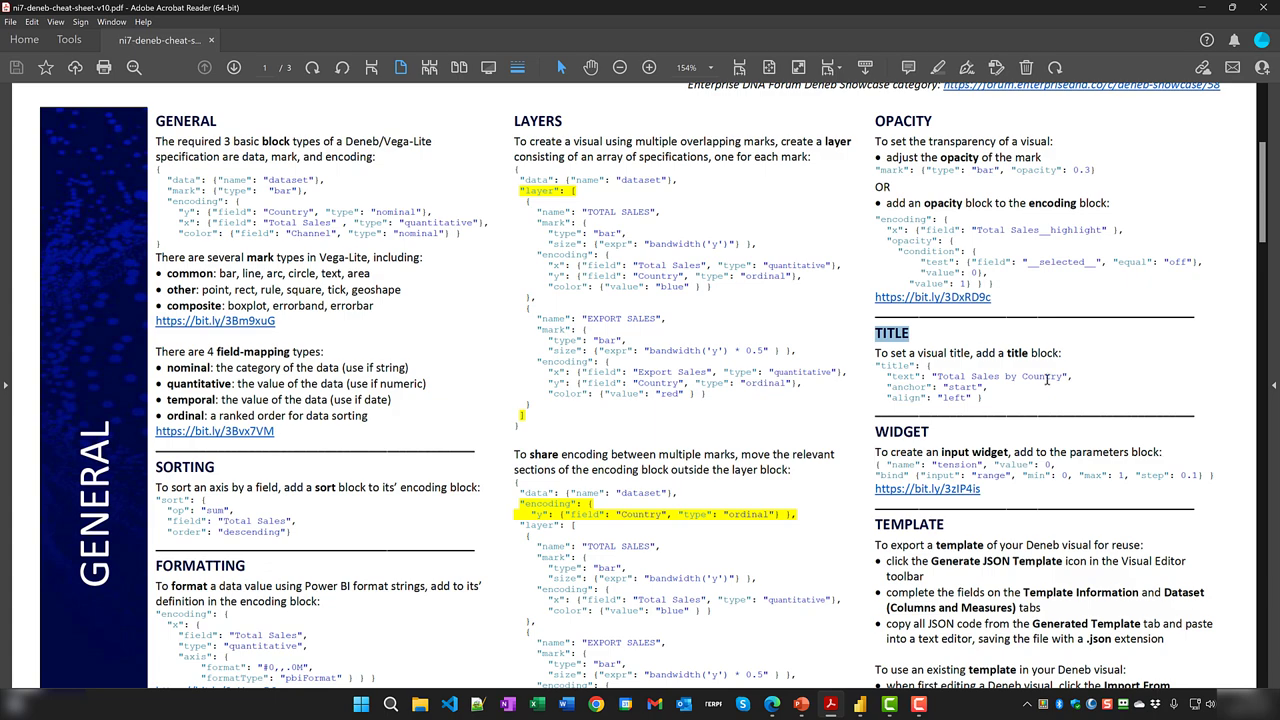
- Return to Power BI Desktop and open the Title page chart's Deneb spec
click(860, 704)
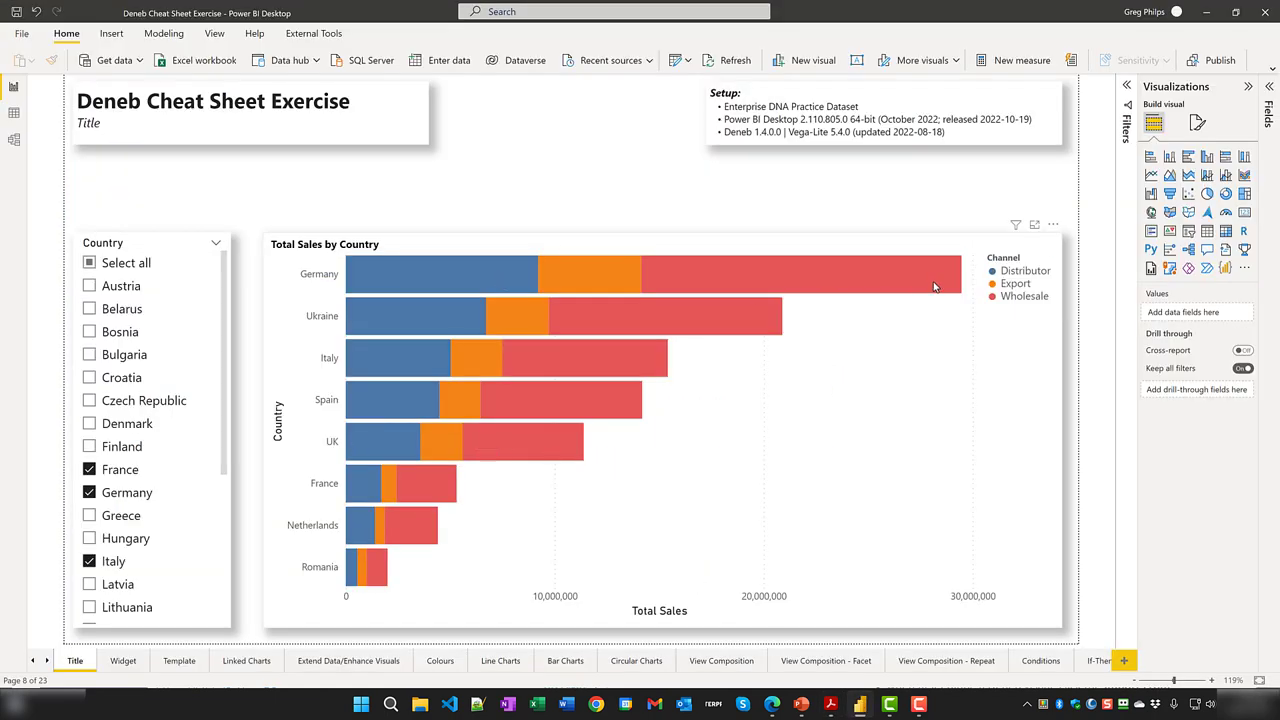
click(1053, 224)
click(1070, 241)
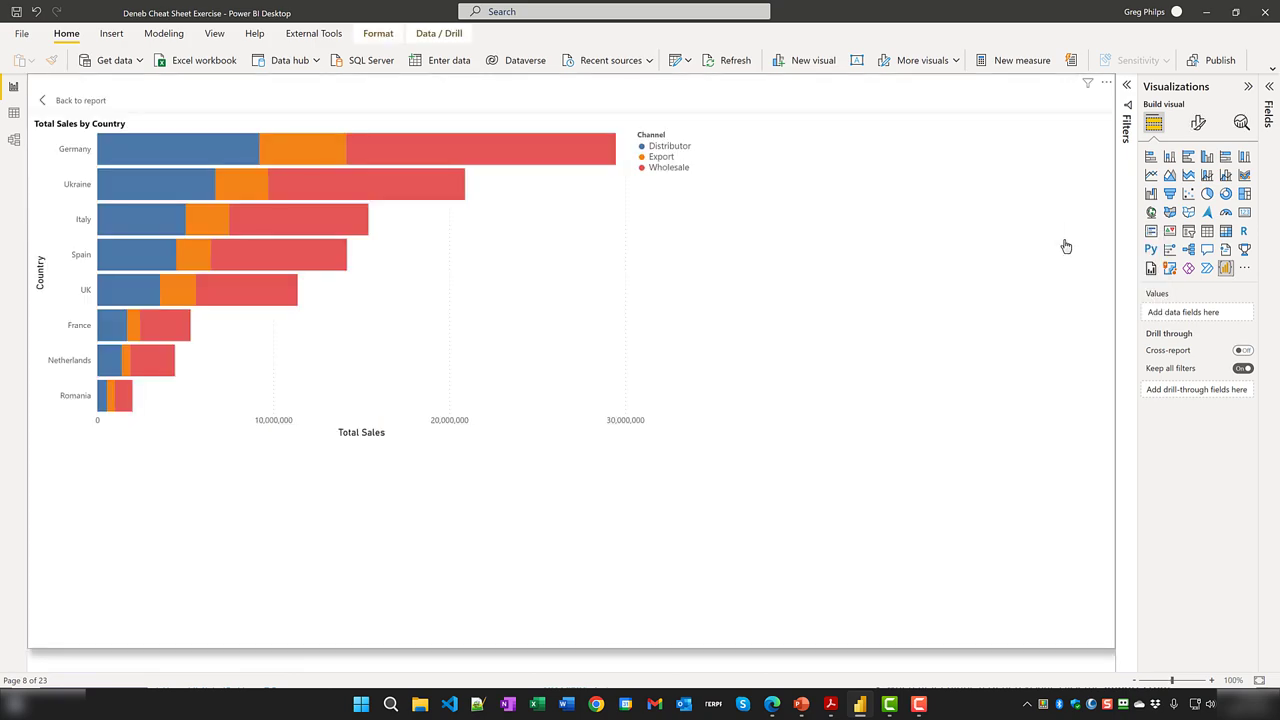
- Add "fontSize": 24 after the align setting in the title block and apply the spec
drag(125, 290, 66, 218)
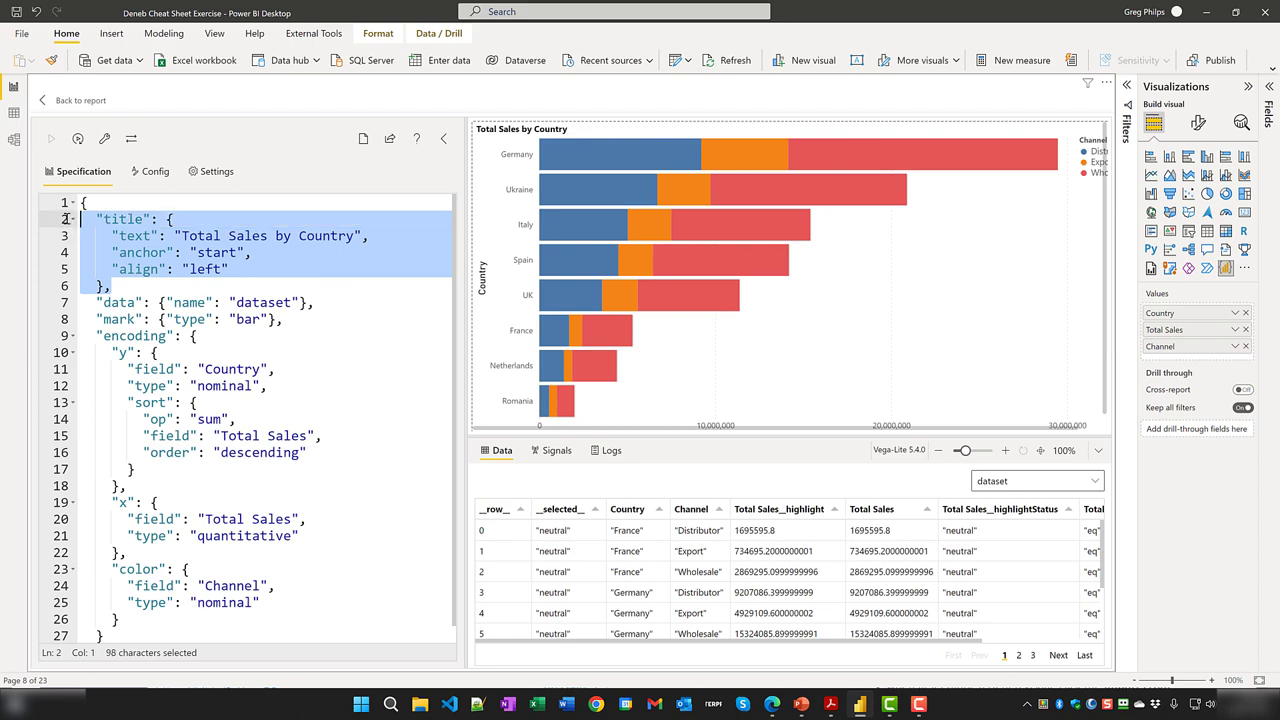
click(238, 268)
text(,)
key(Return)
text("font)
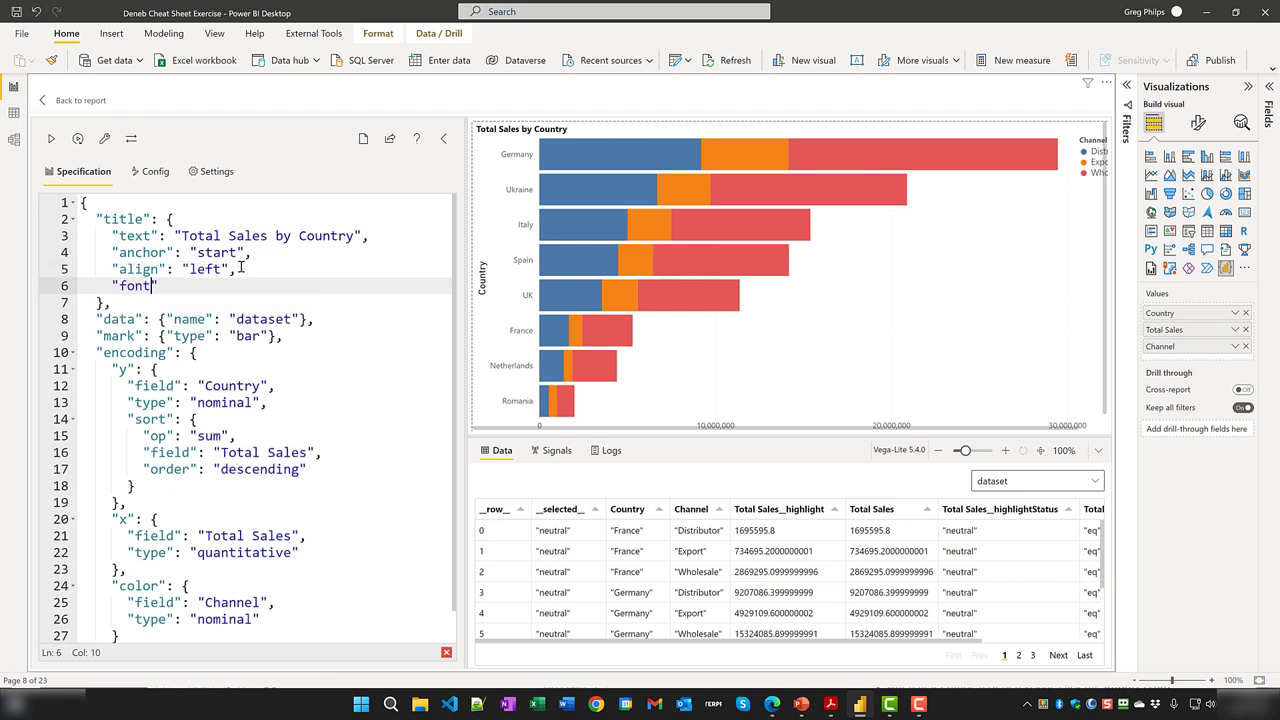
text(Size": 24)
click(104, 139)
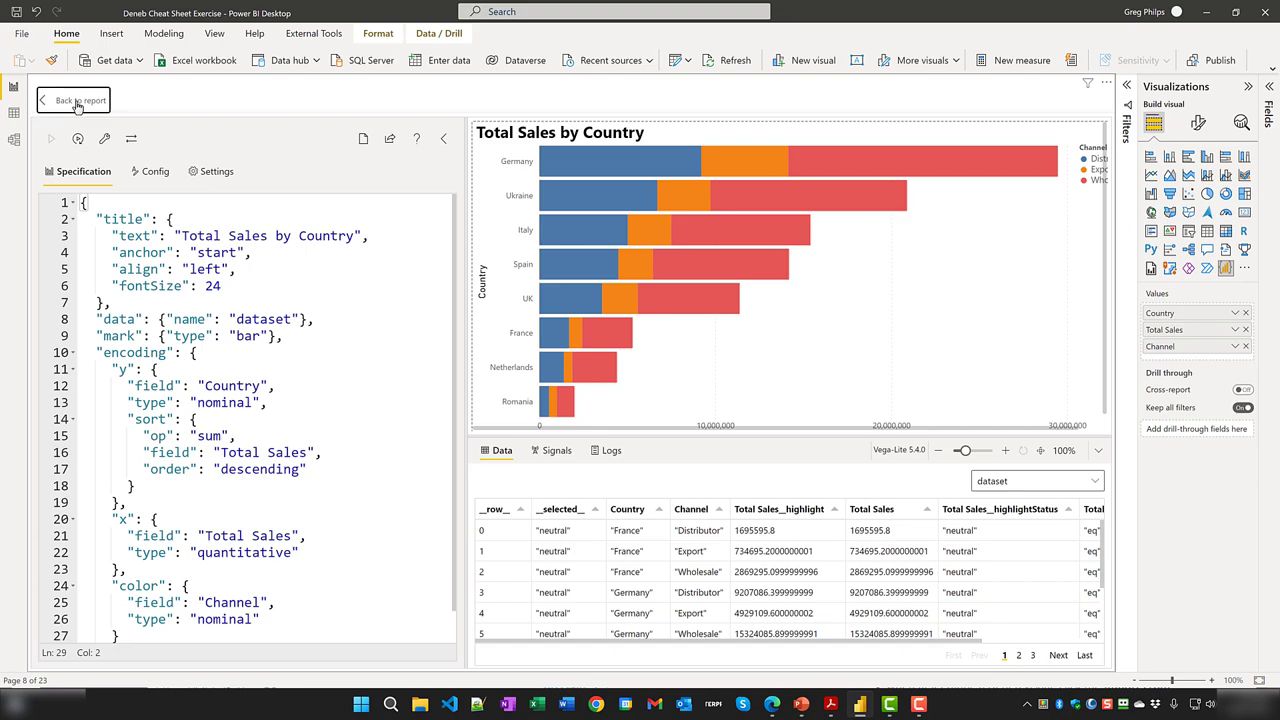
- Return to the Title report page, then switch to the cheat sheet's Widget section in Acrobat Reader
click(75, 101)
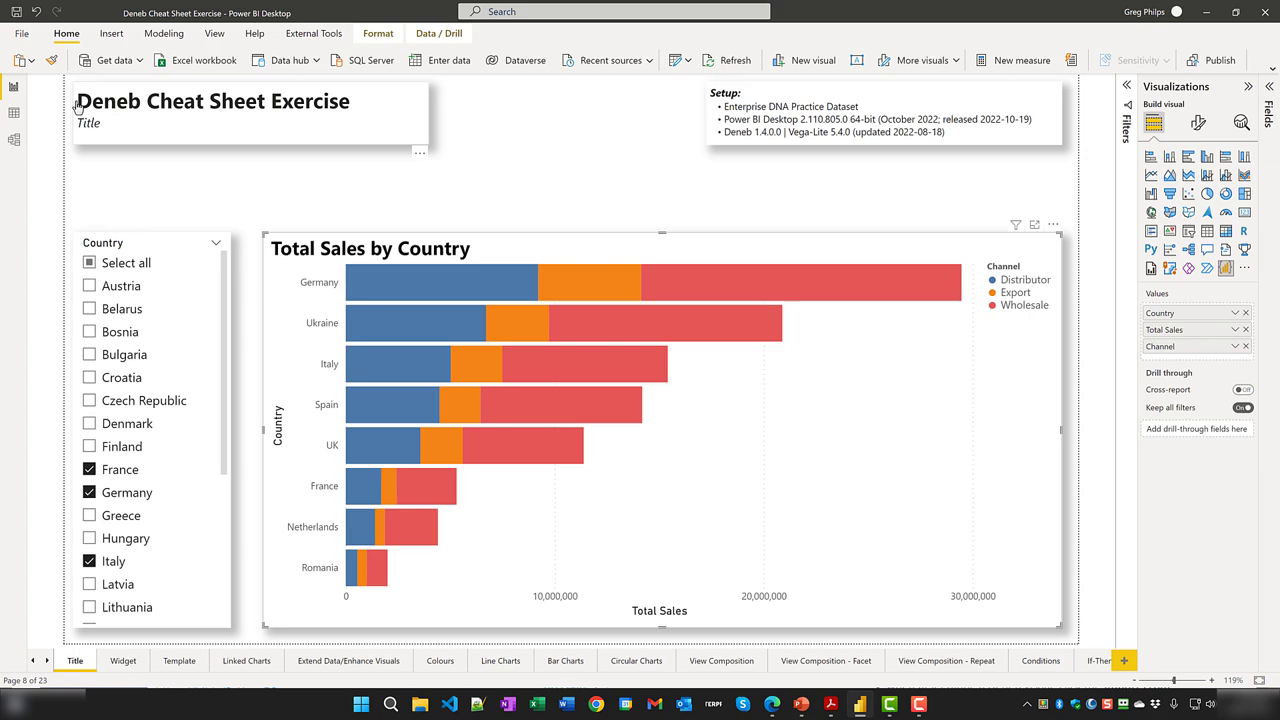
key(alt+Tab)
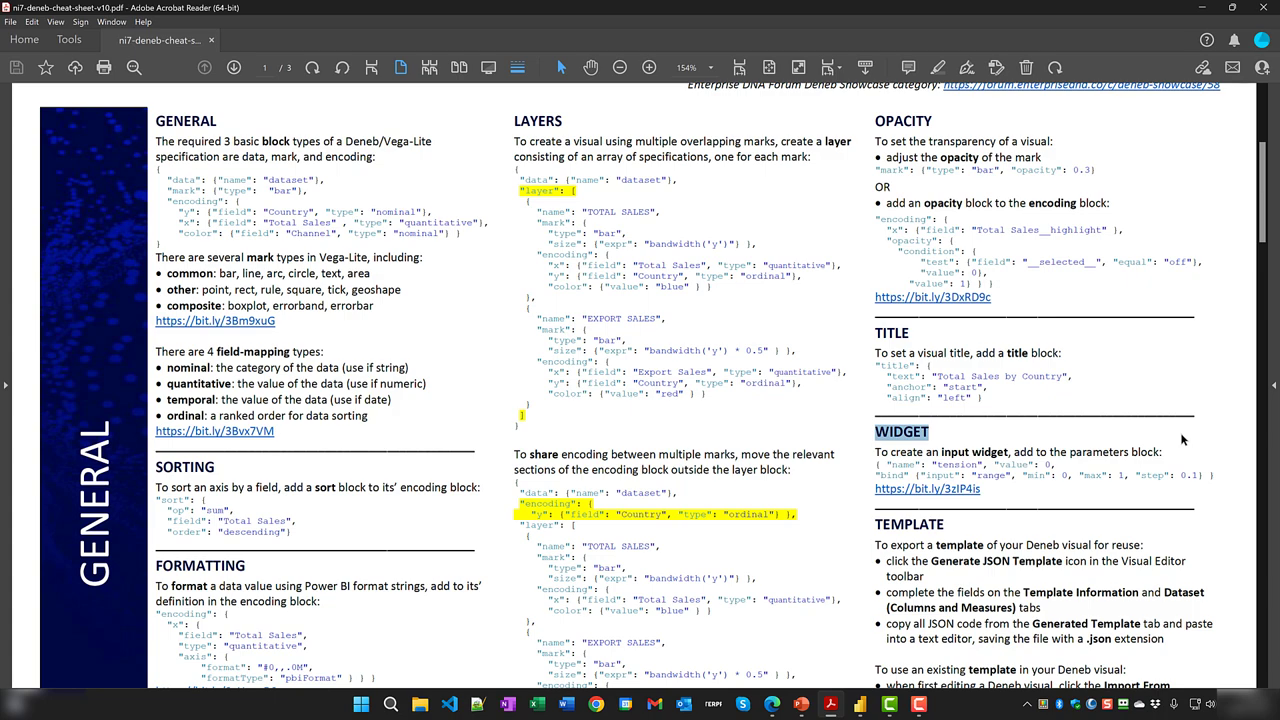
- On the Widget page, try basis, linear and natural interpolation, ending back on cardinal
click(859, 704)
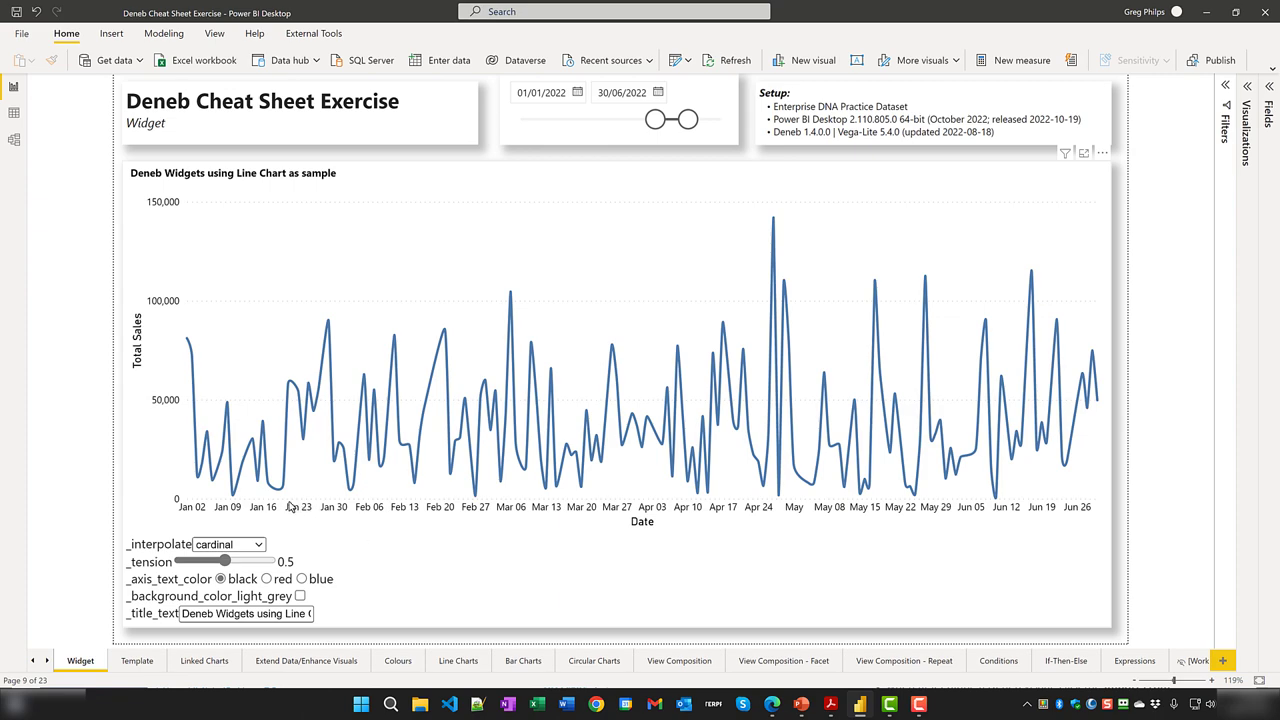
click(259, 547)
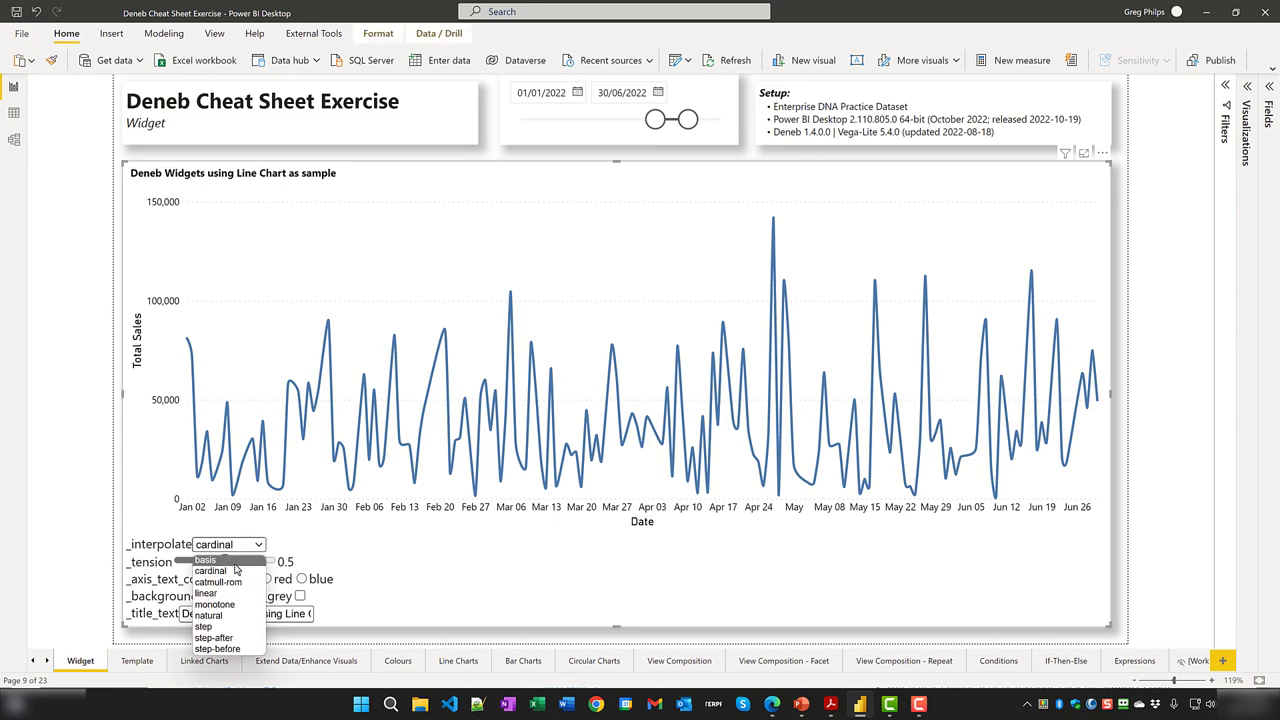
click(224, 566)
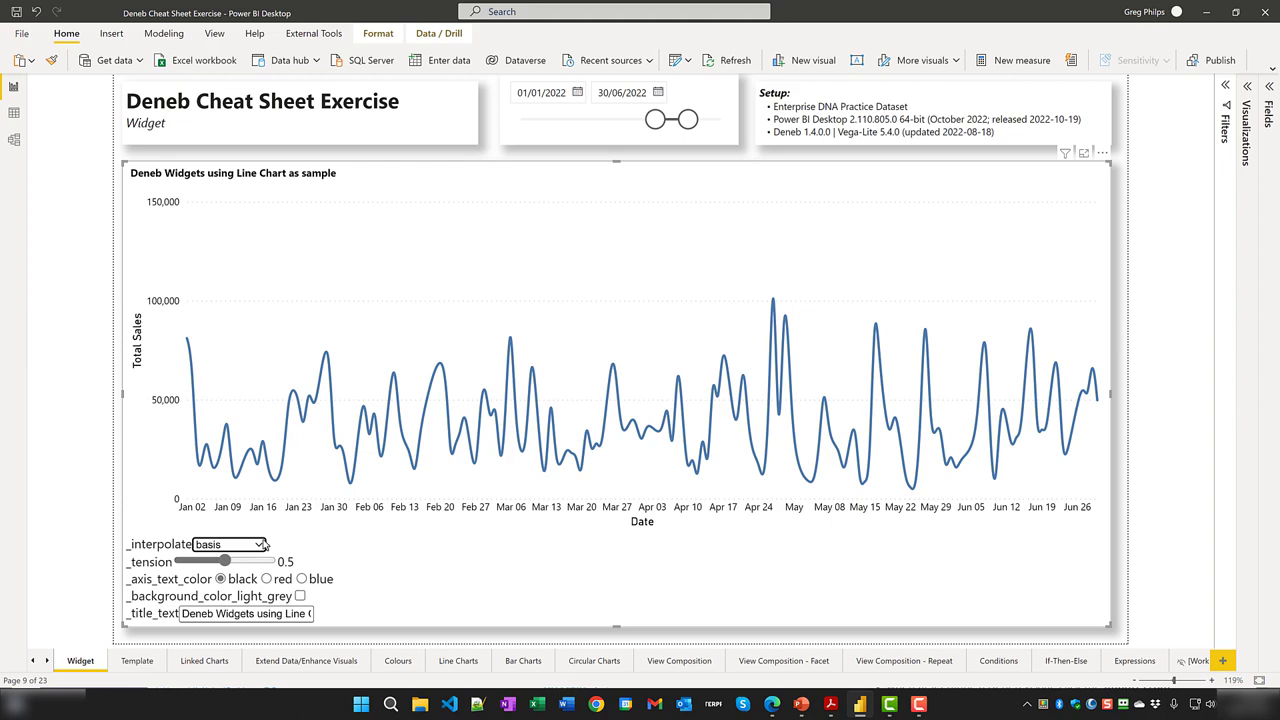
click(259, 547)
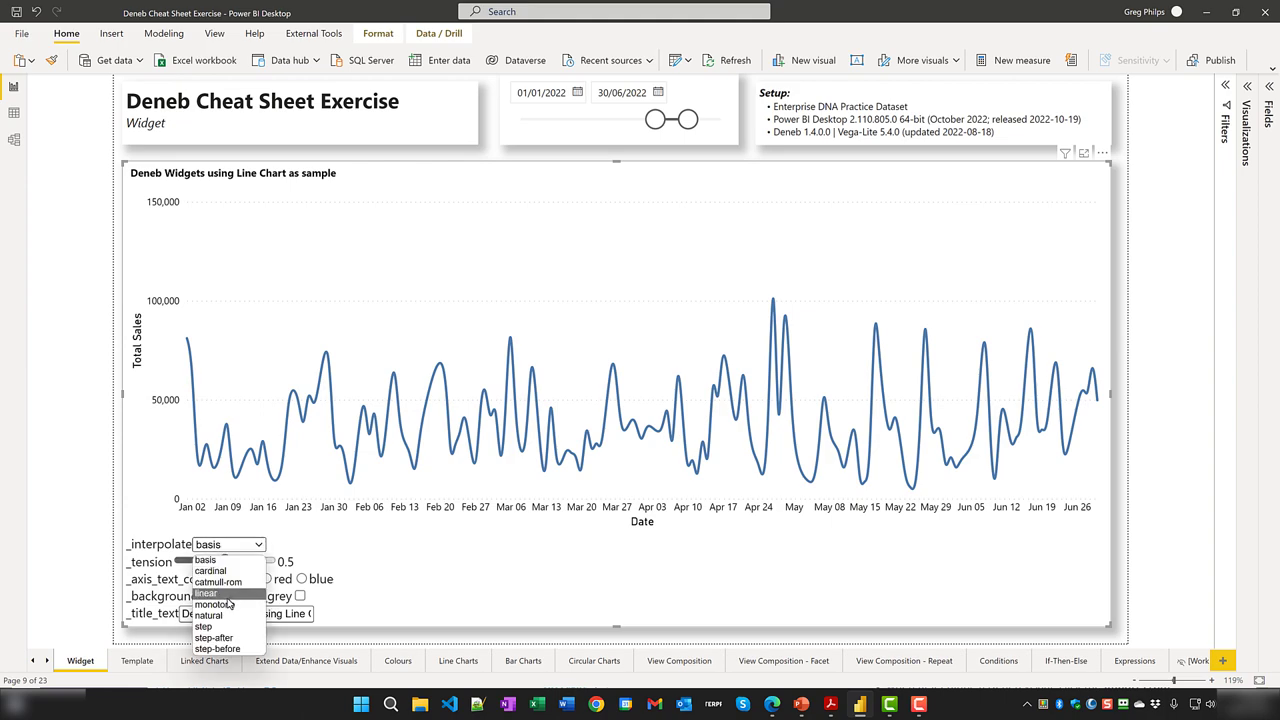
click(231, 594)
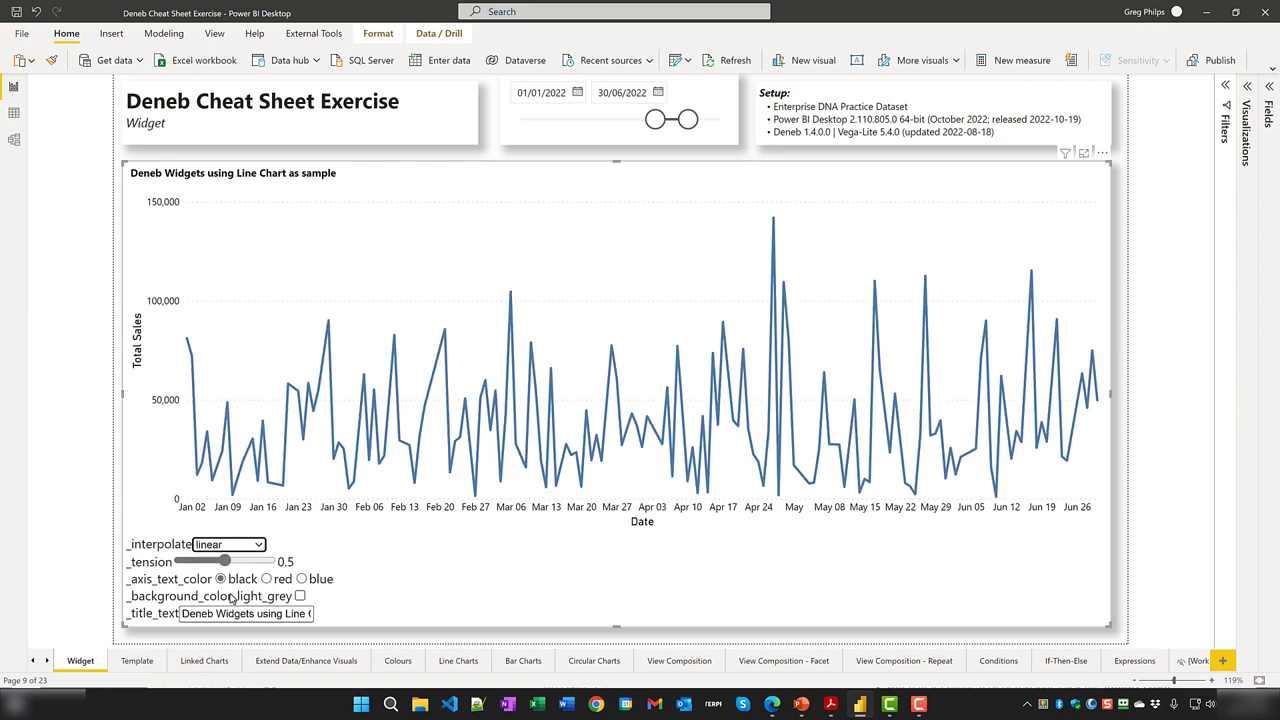
click(260, 546)
click(240, 616)
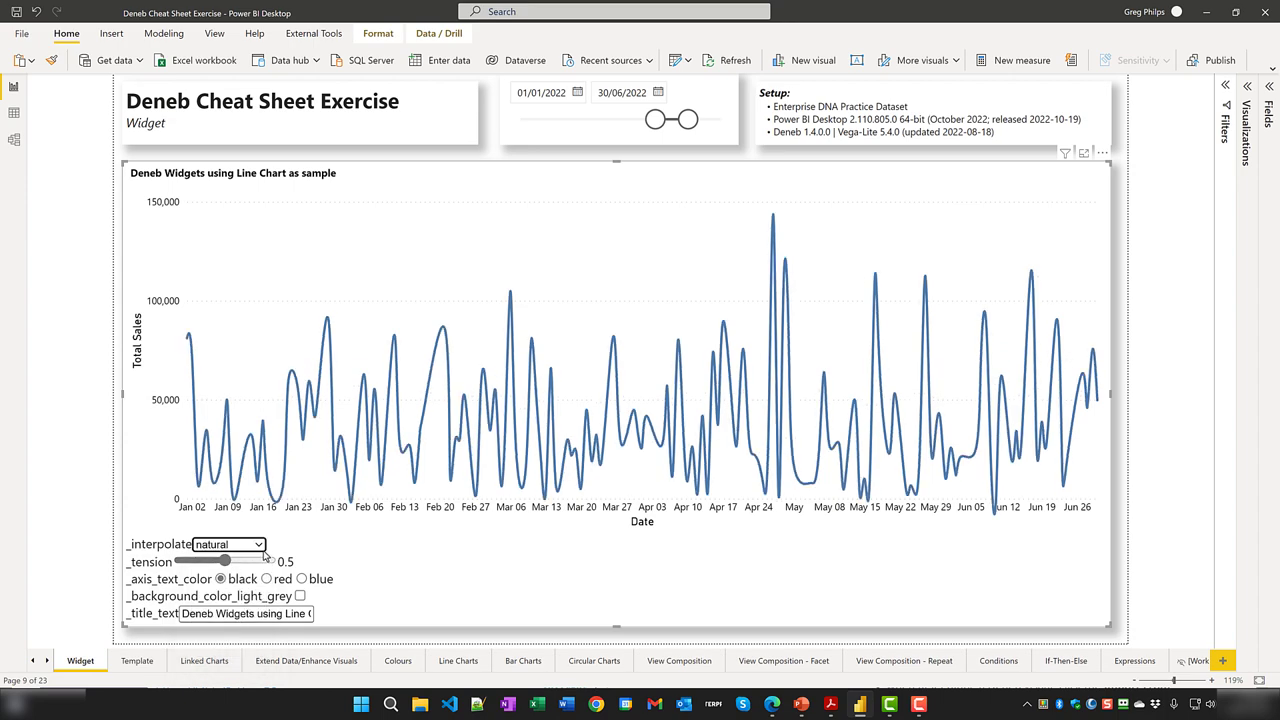
click(262, 546)
click(242, 572)
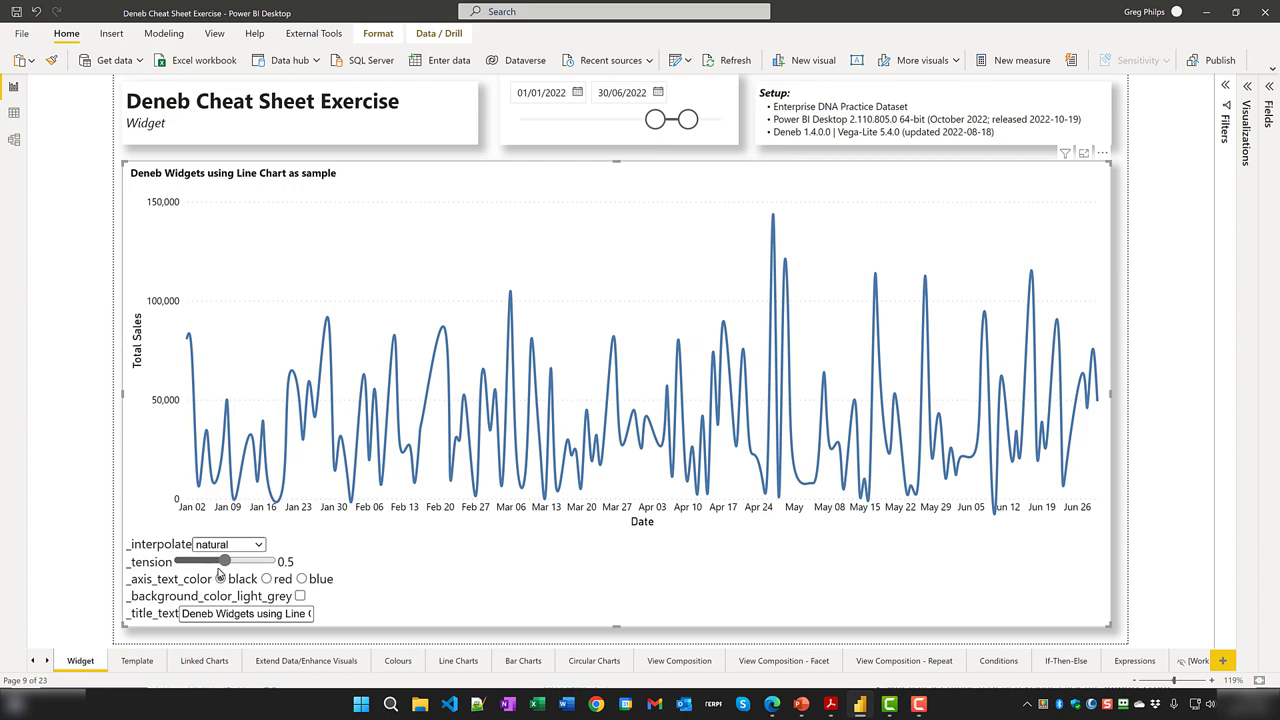
- Vary the curve tension between 0.2 and 1, settling at 0.5
click(258, 562)
key(Left)
key(Left)
key(Left)
key(Left)
key(Left)
key(Left)
key(Left)
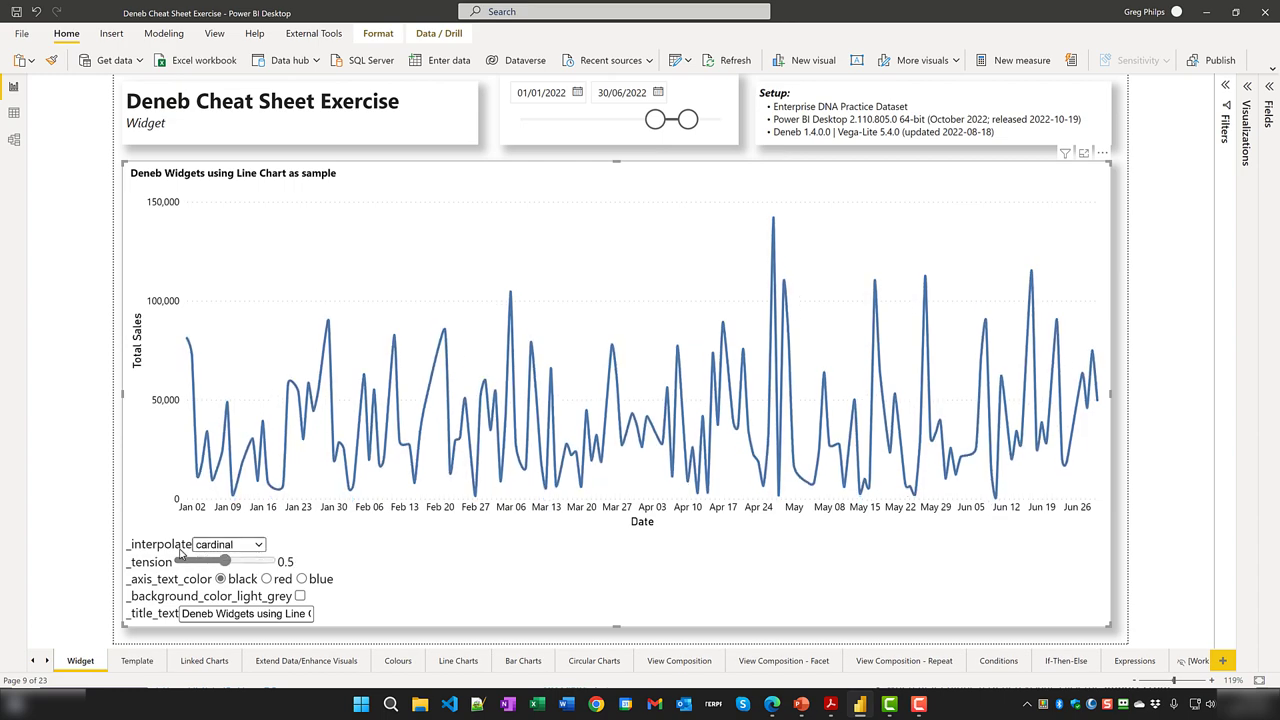
click(262, 561)
drag(262, 561, 228, 561)
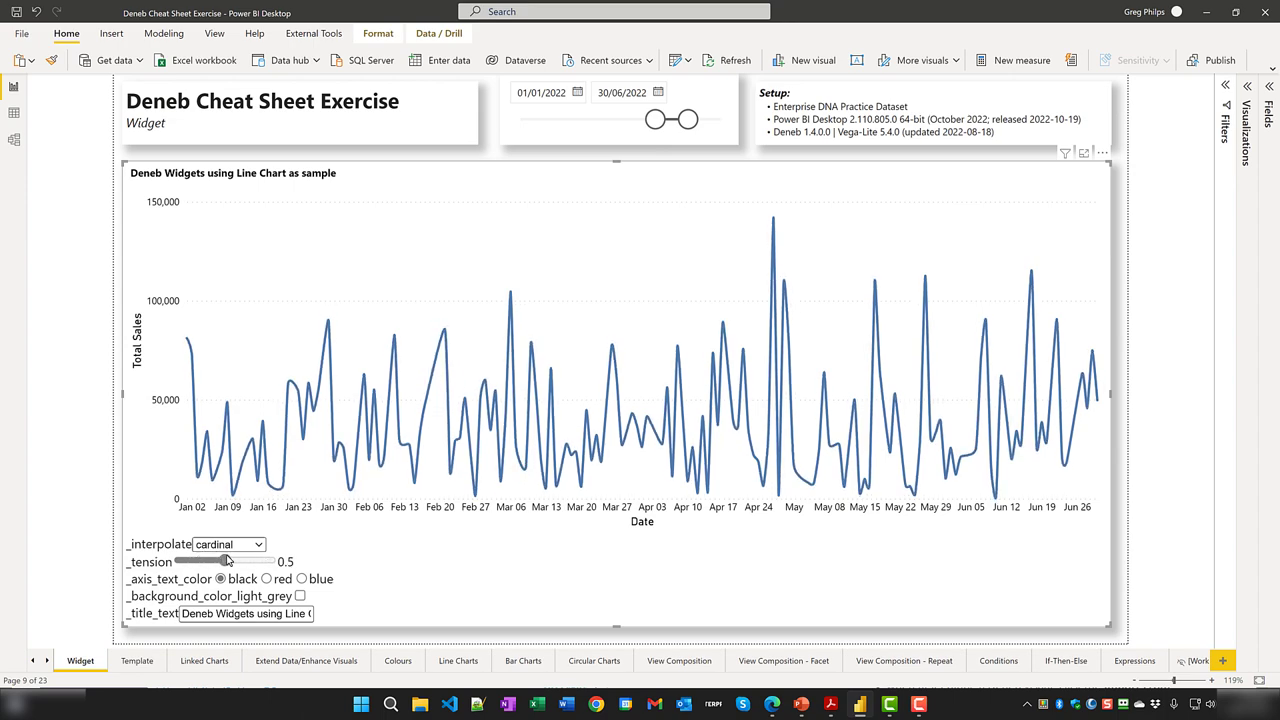